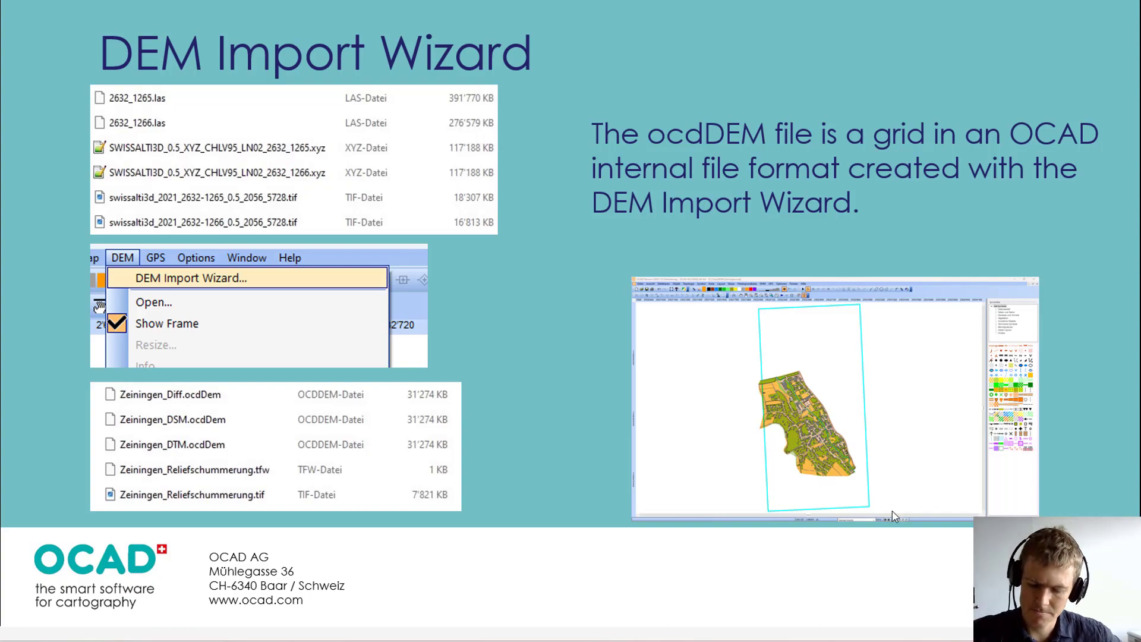
- Leave the DEM Import Wizard slide show and return to the OCAD window
key(alt+Tab)
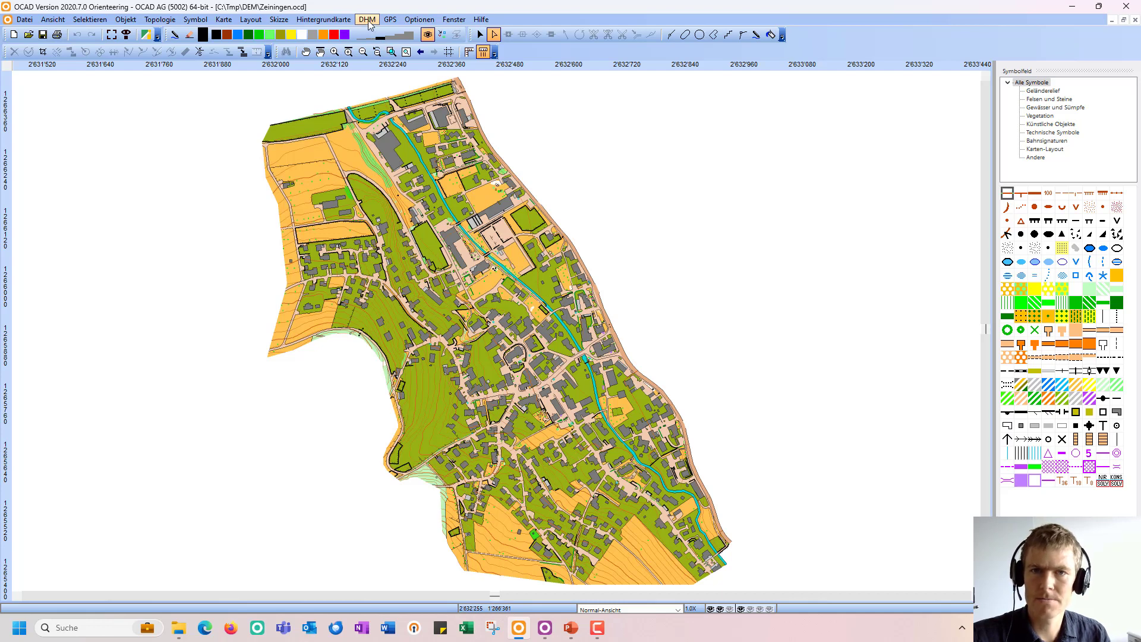
- Switch OCAD's interface language to English
click(419, 20)
mouse_move(505, 76)
click(600, 76)
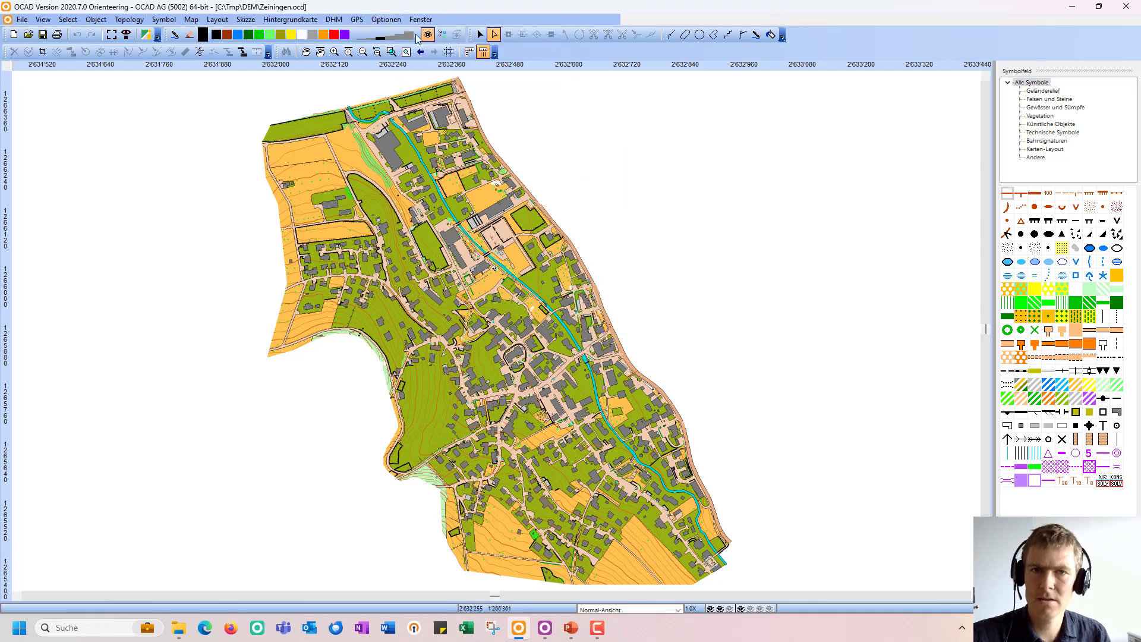
- Start the DEM Import Wizard and add the SWISSALTI3D 1265 and 1266 xyz tiles
click(336, 20)
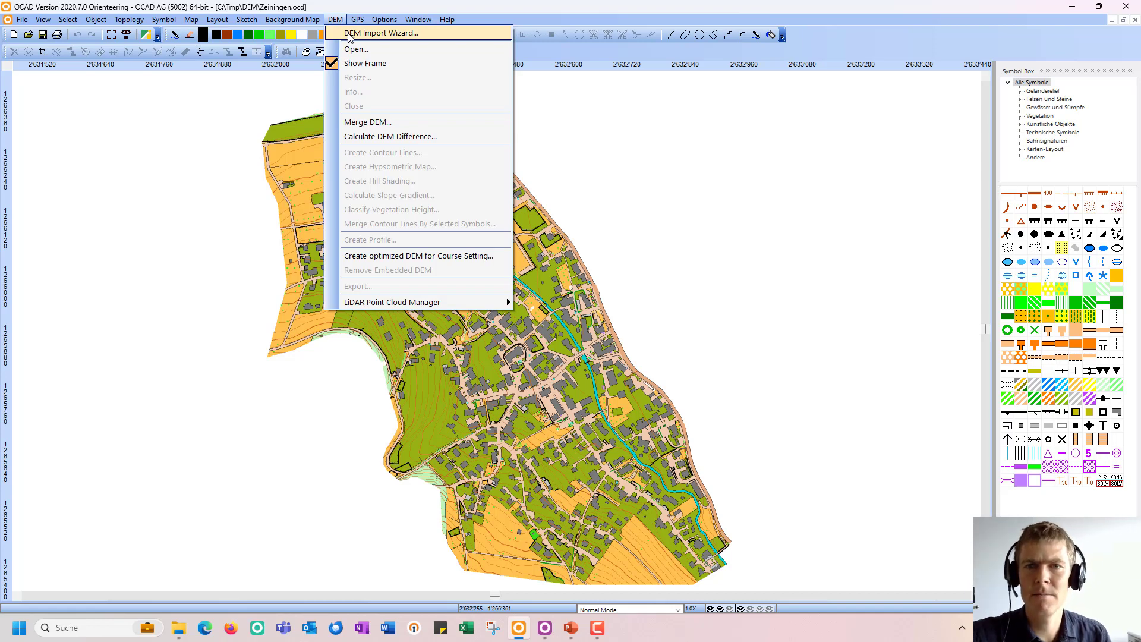
click(350, 34)
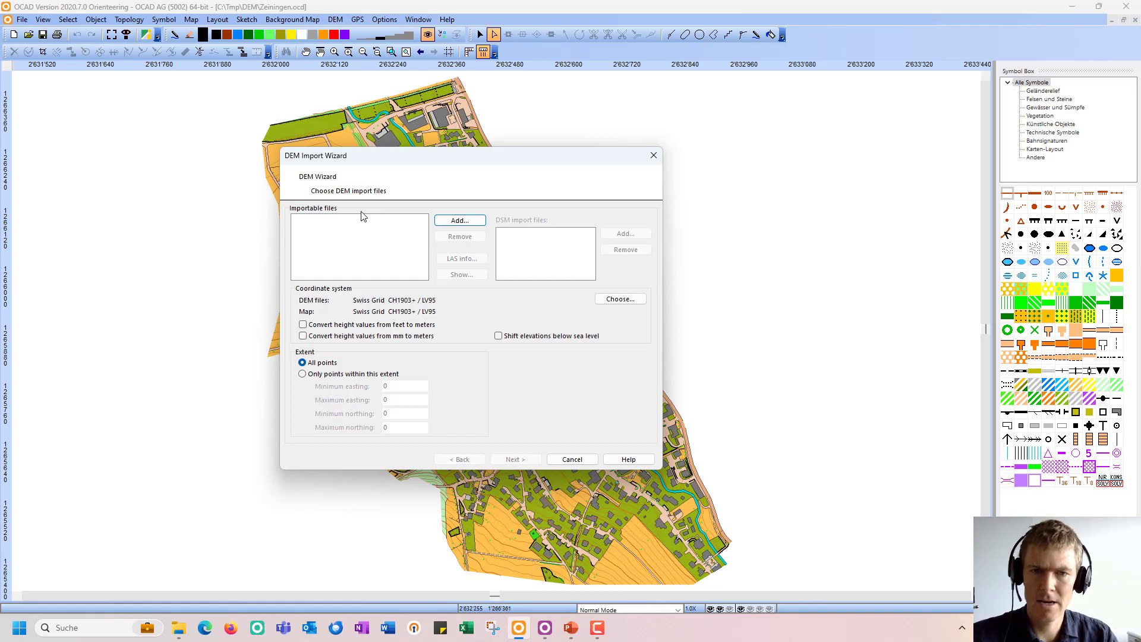
click(460, 221)
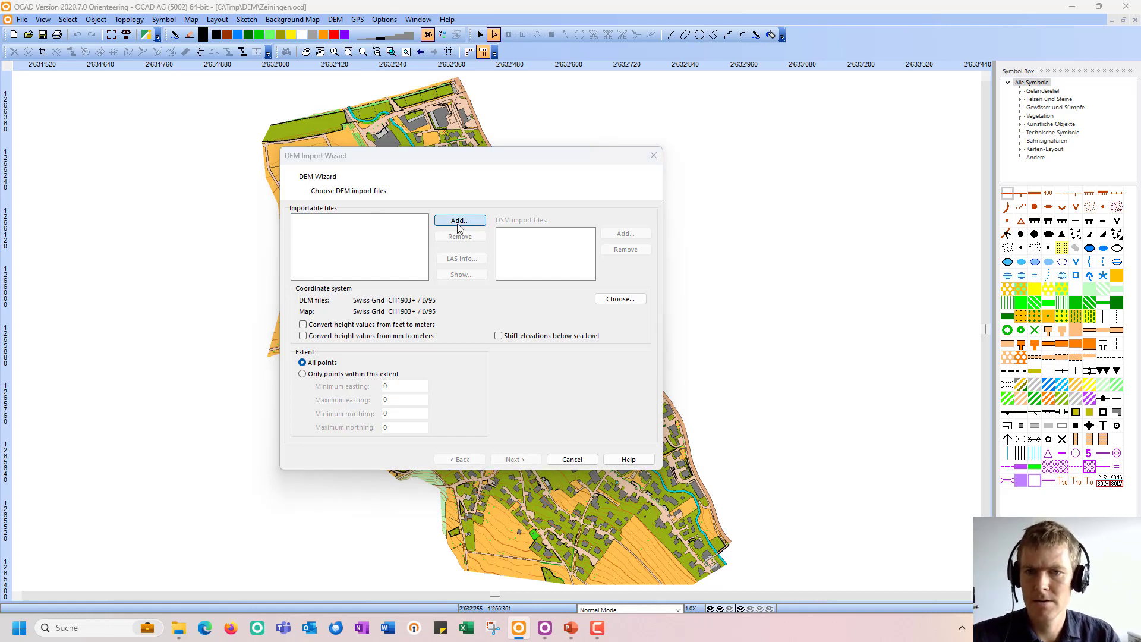
double_click(359, 279)
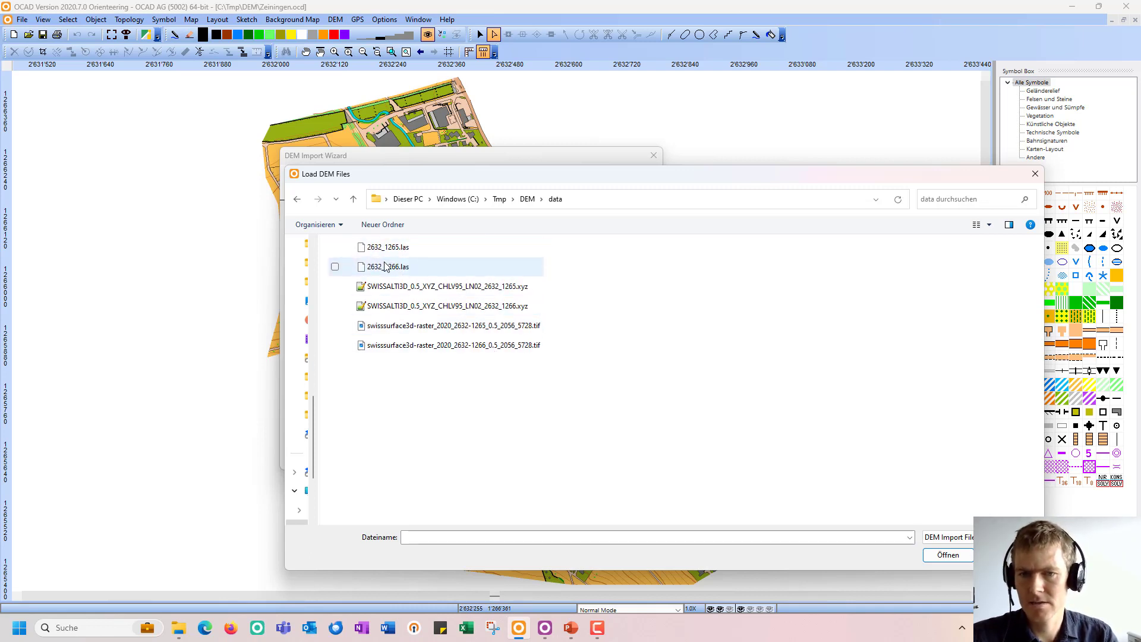
click(416, 291)
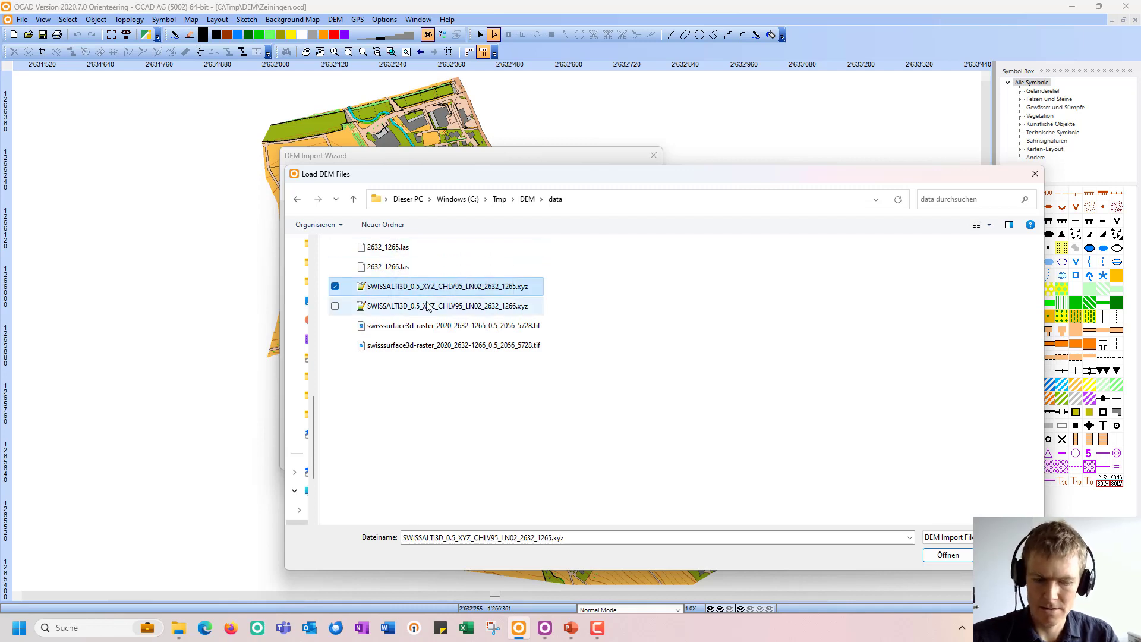
ctrl+click(428, 306)
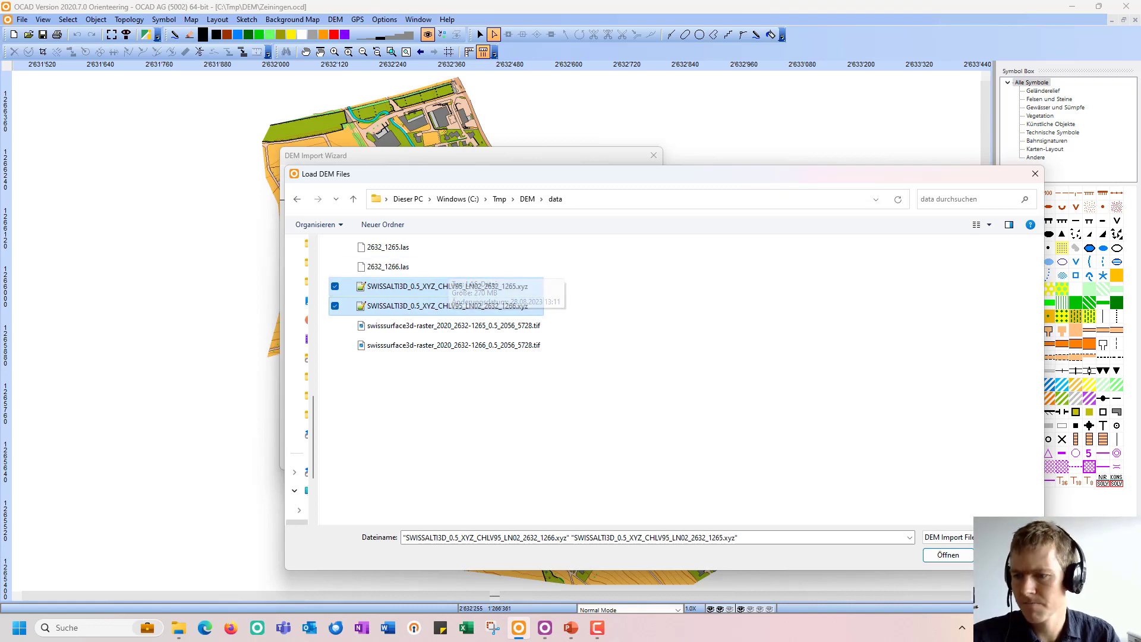
click(956, 561)
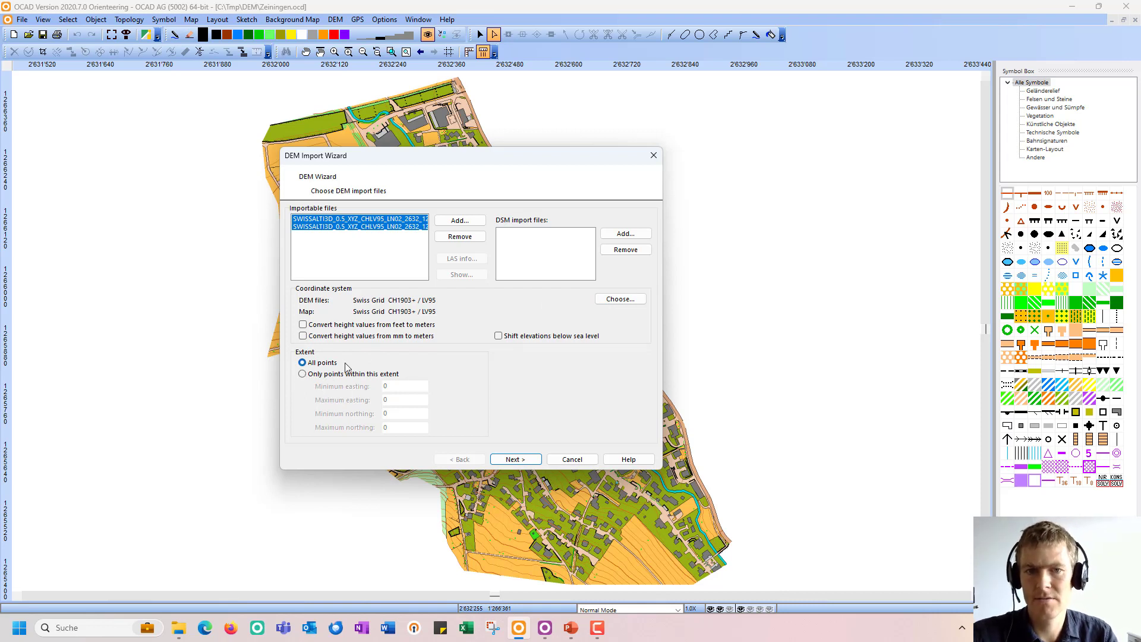
- Try the point-extent limit in the wizard, then cancel the DEM import
click(303, 374)
click(380, 387)
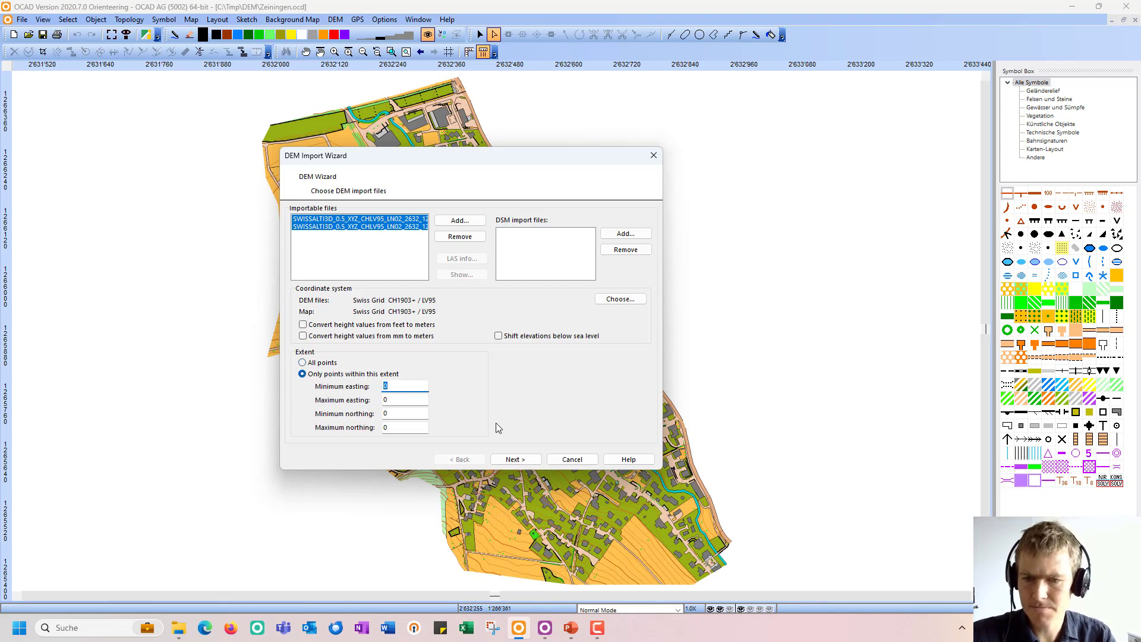
click(560, 459)
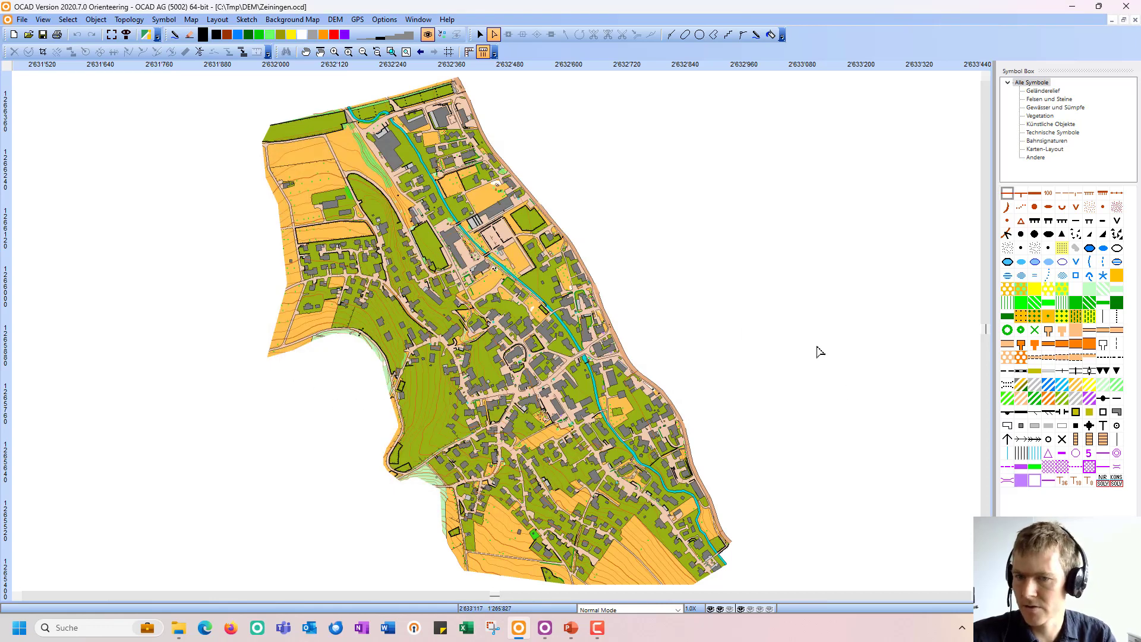
- Draw a closed four-corner boundary around the village with symbol 705 Verbindungslinie
click(1103, 453)
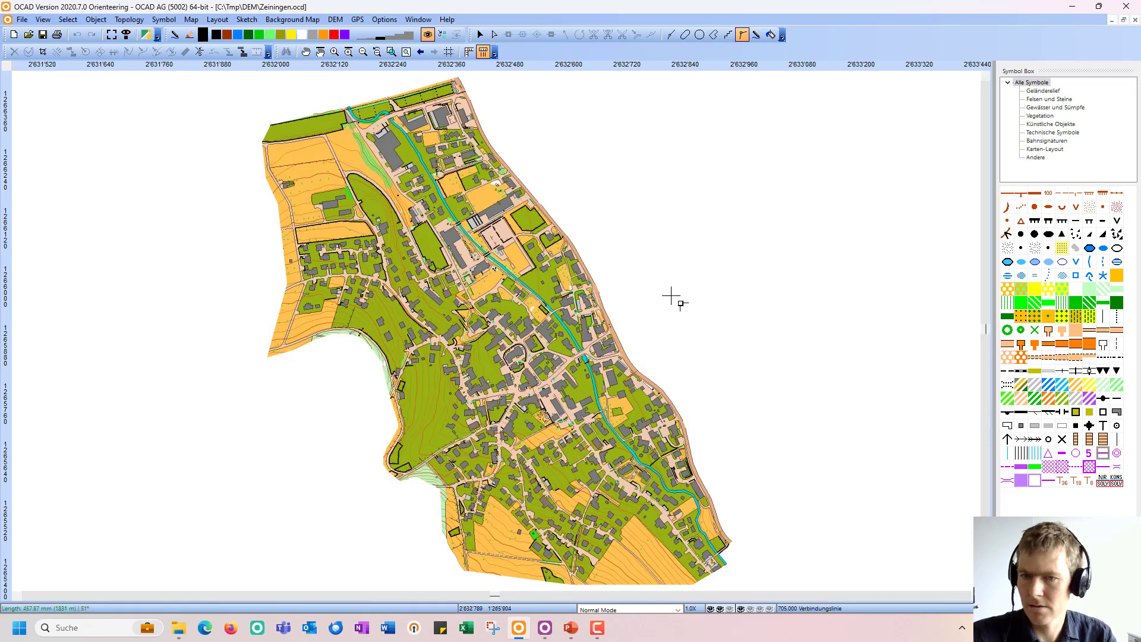
click(593, 226)
click(250, 273)
click(334, 511)
click(690, 382)
double_click(594, 226)
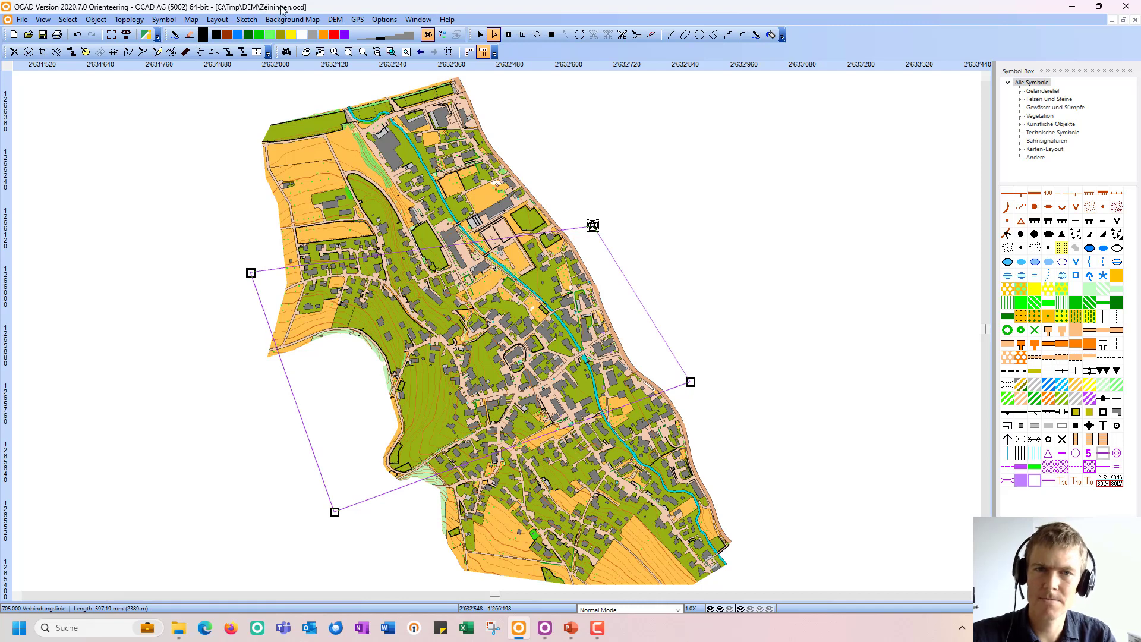
- Reopen the DEM Import Wizard with the extent easting 2631903–2632836, northing 1265499–1266048
click(335, 19)
click(372, 33)
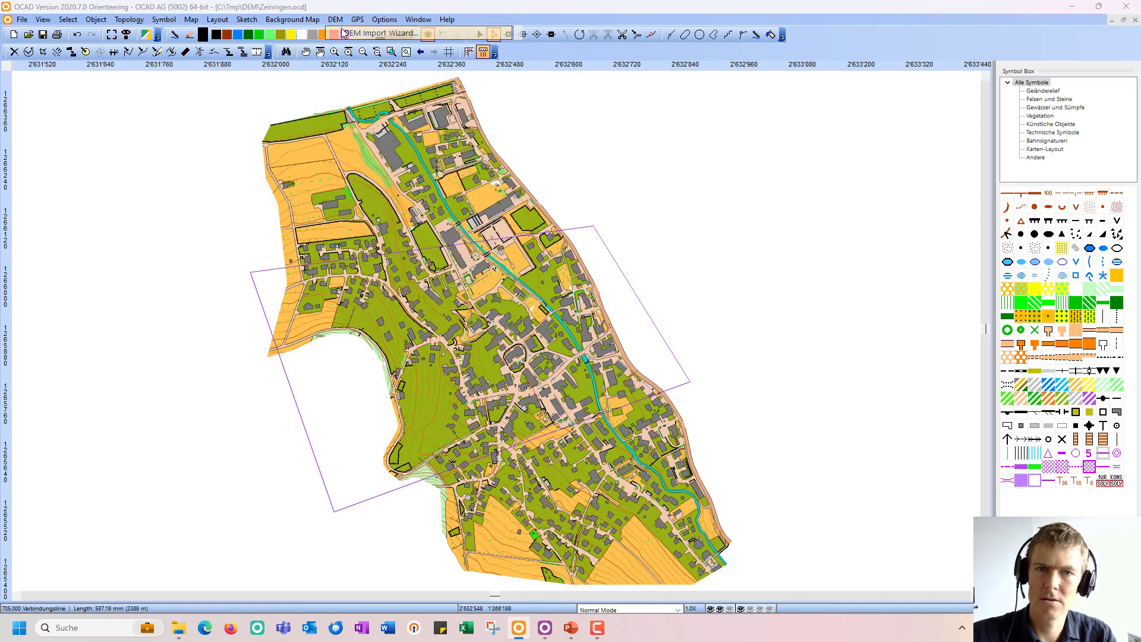
drag(368, 157, 388, 150)
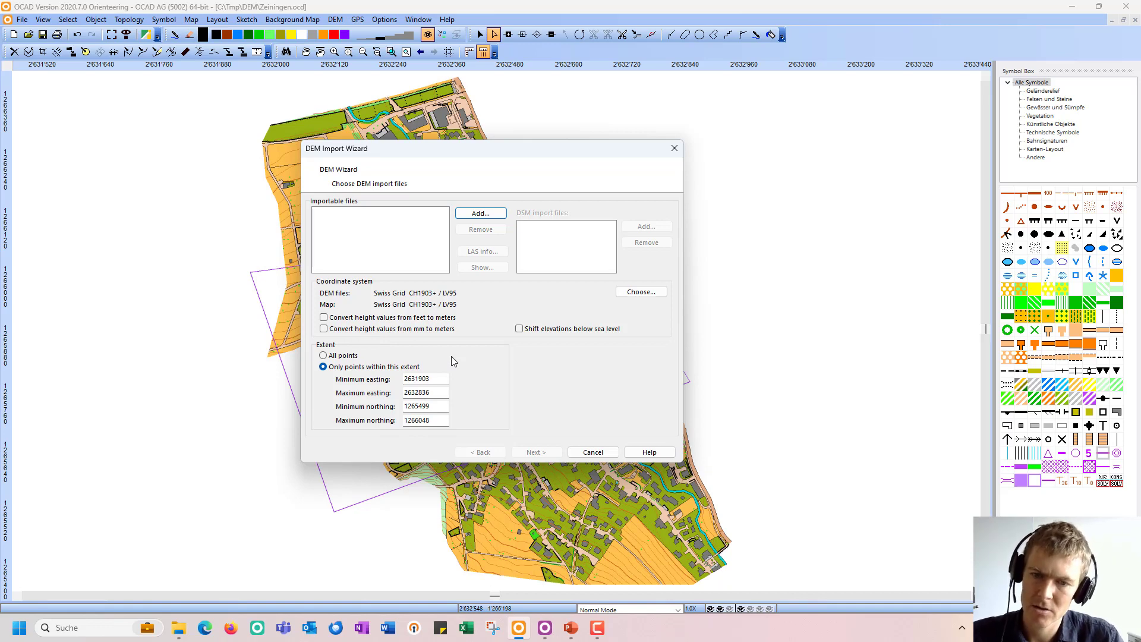
- Add the 1265 and 1266 xyz tiles and advance to Settings (1,835,856 points at 0.50 m)
click(479, 215)
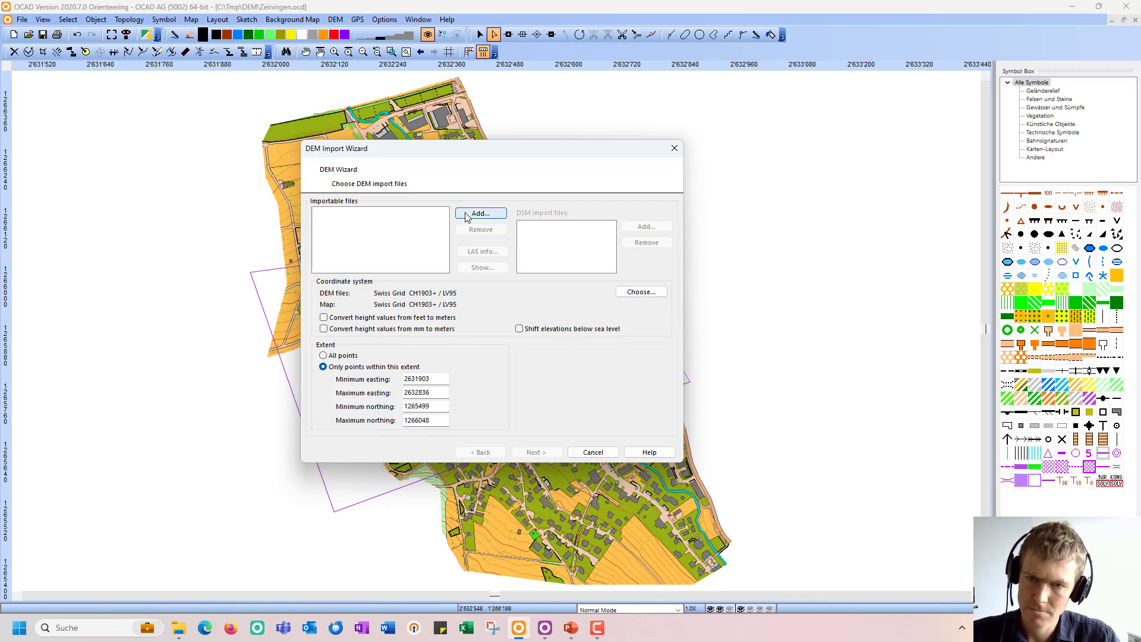
click(467, 298)
ctrl+click(470, 280)
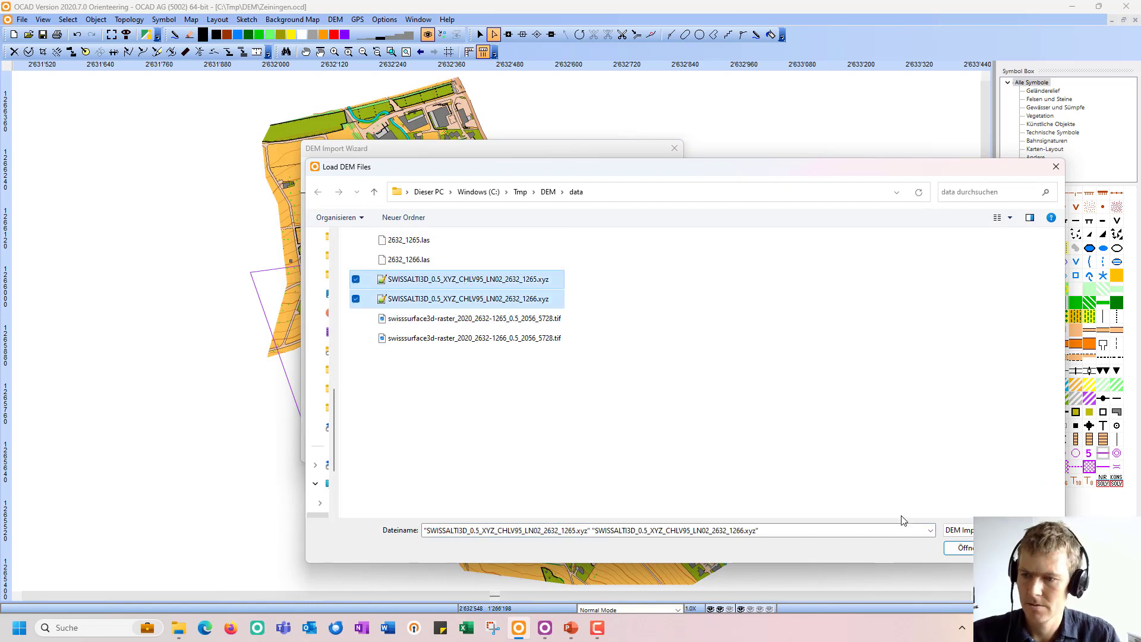
click(964, 547)
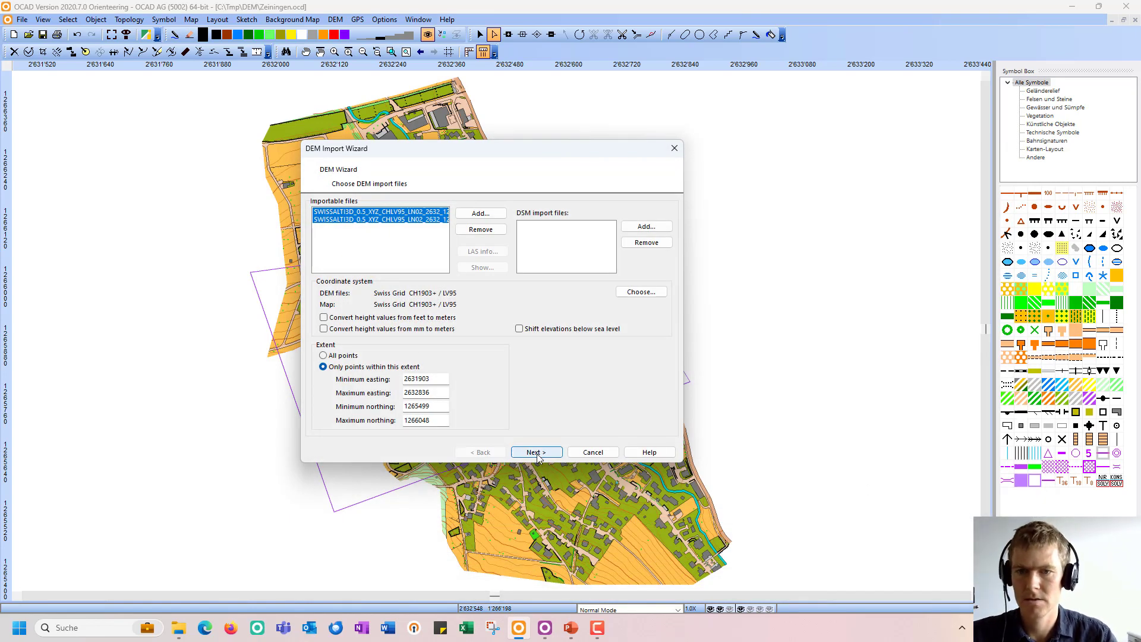
click(549, 455)
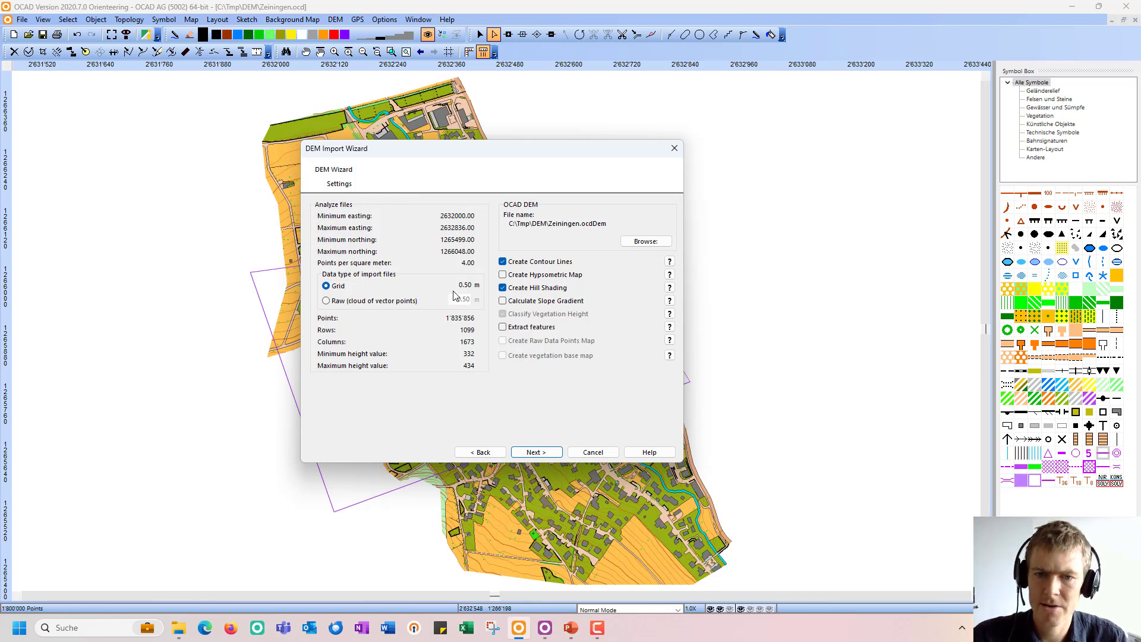
- Compare the raw point cloud and grid import types, keeping Grid
click(326, 302)
click(327, 287)
click(327, 302)
drag(456, 300, 474, 303)
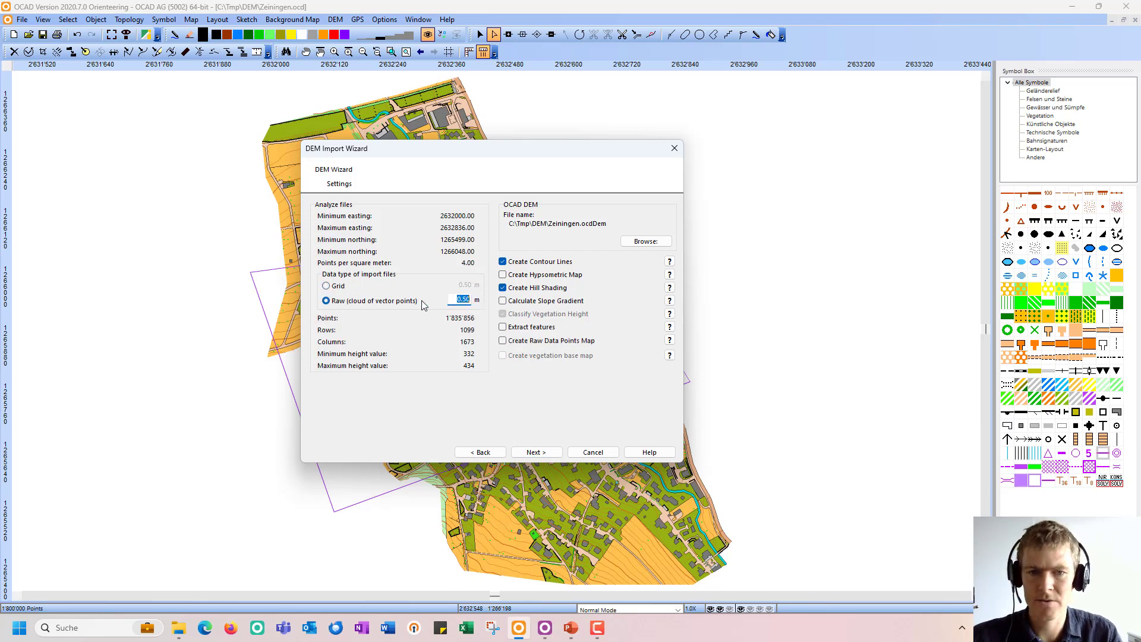
click(326, 286)
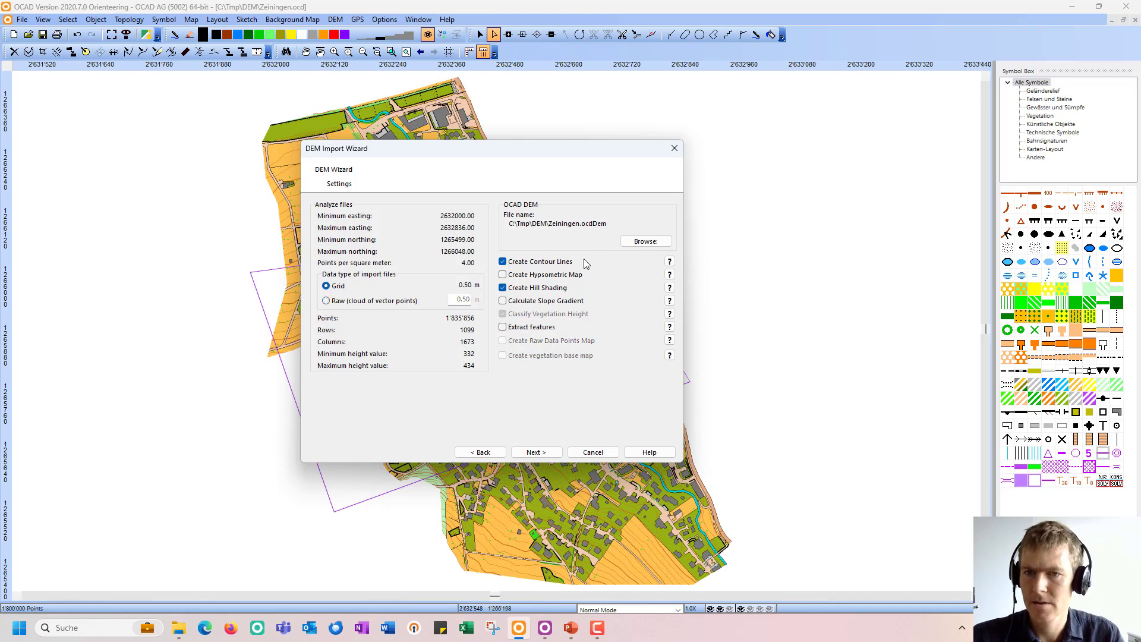
- Set the DEM output file name to Zeiningen_xyz.ocdDem
click(646, 241)
drag(583, 167, 552, 140)
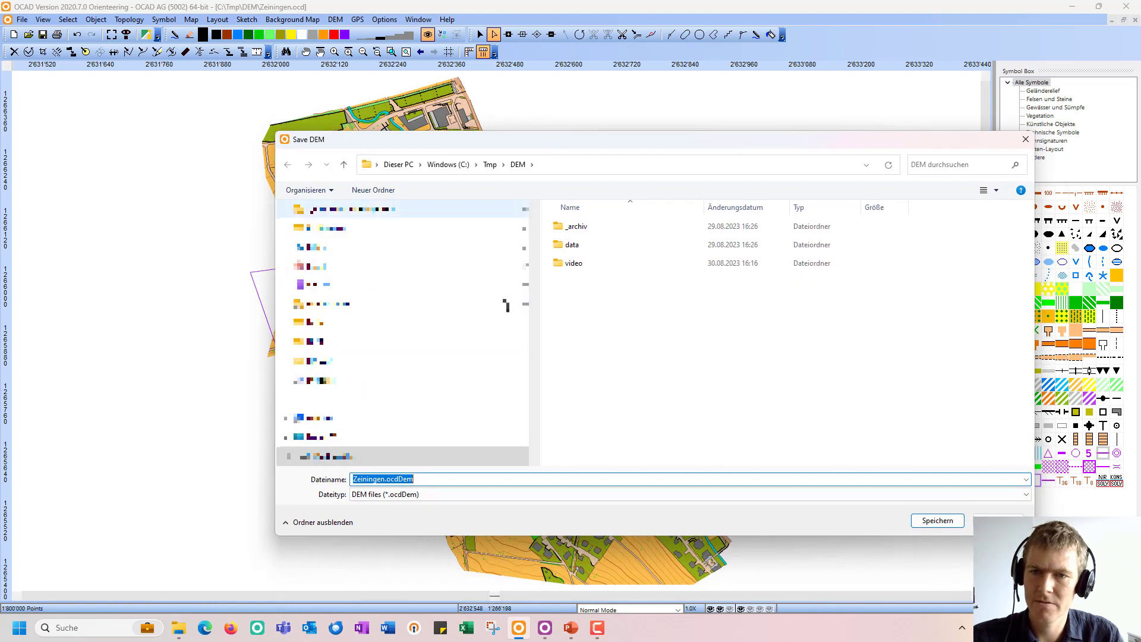
click(385, 481)
text(_xyz)
key(Return)
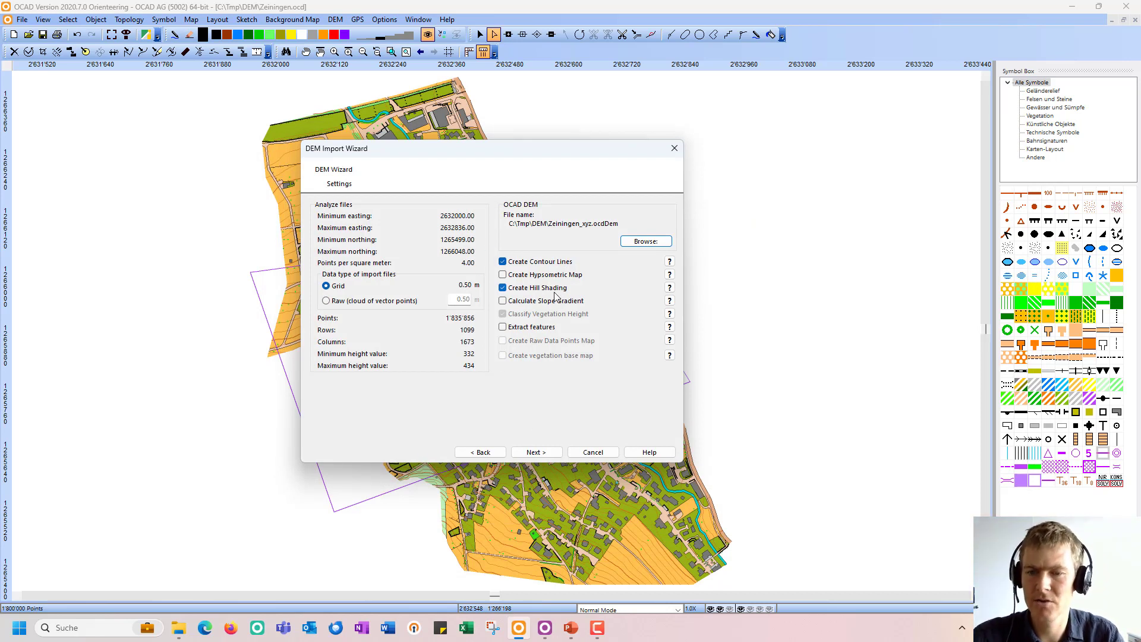
- Disable contour lines and hill shading, then run the import
click(533, 263)
click(517, 289)
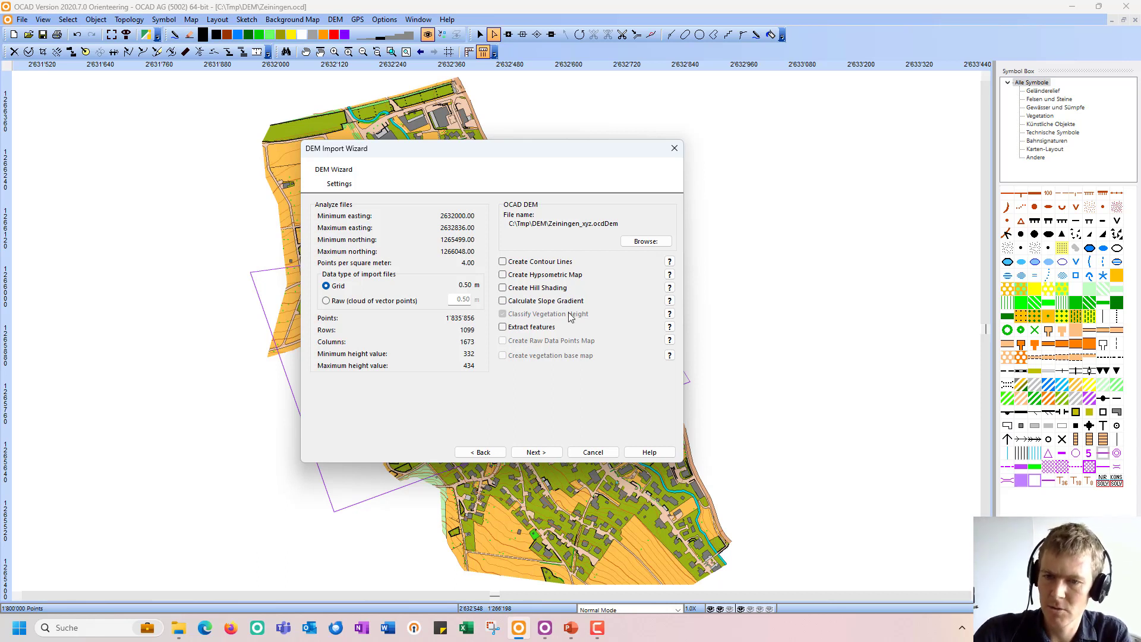
click(548, 455)
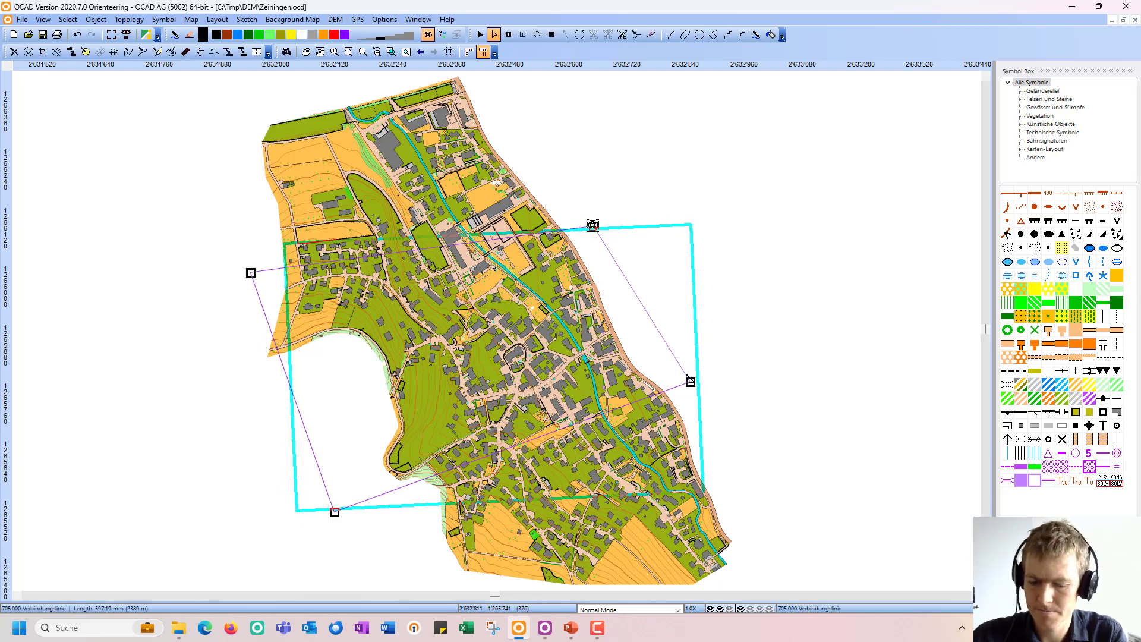
- Delete the helper connection line and review the imported DEM's Info
key(Delete)
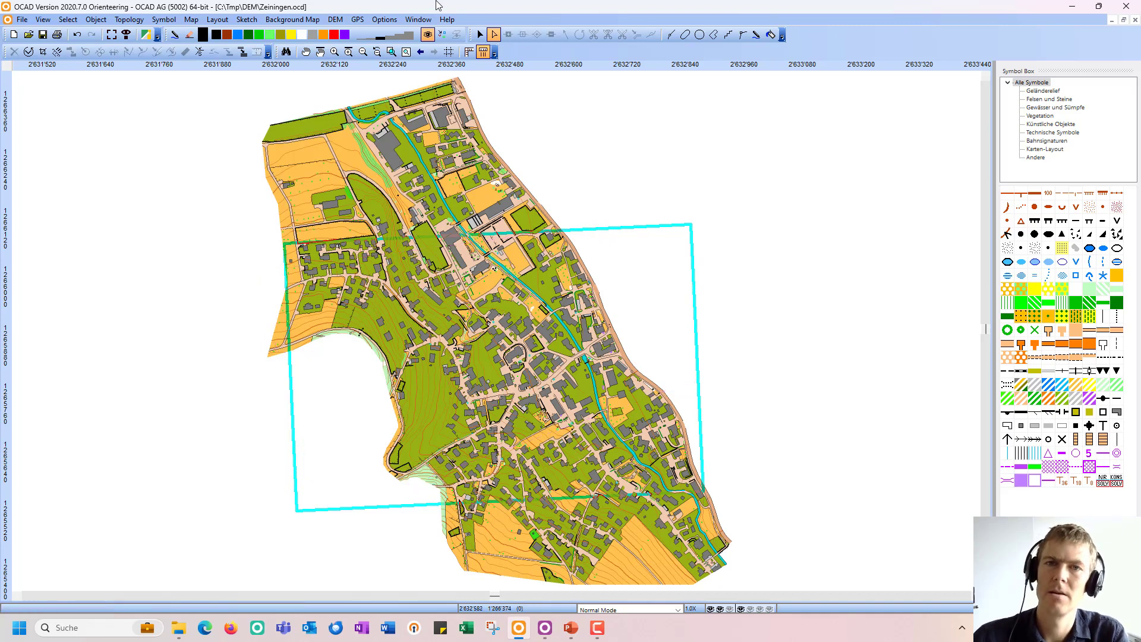
click(337, 19)
click(356, 93)
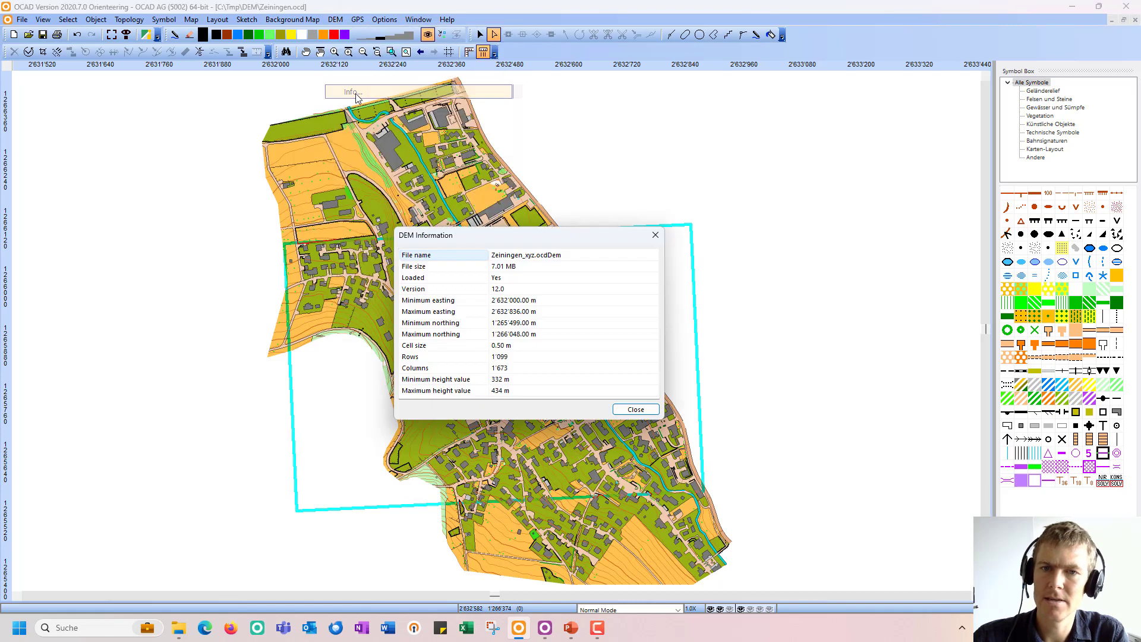
click(655, 235)
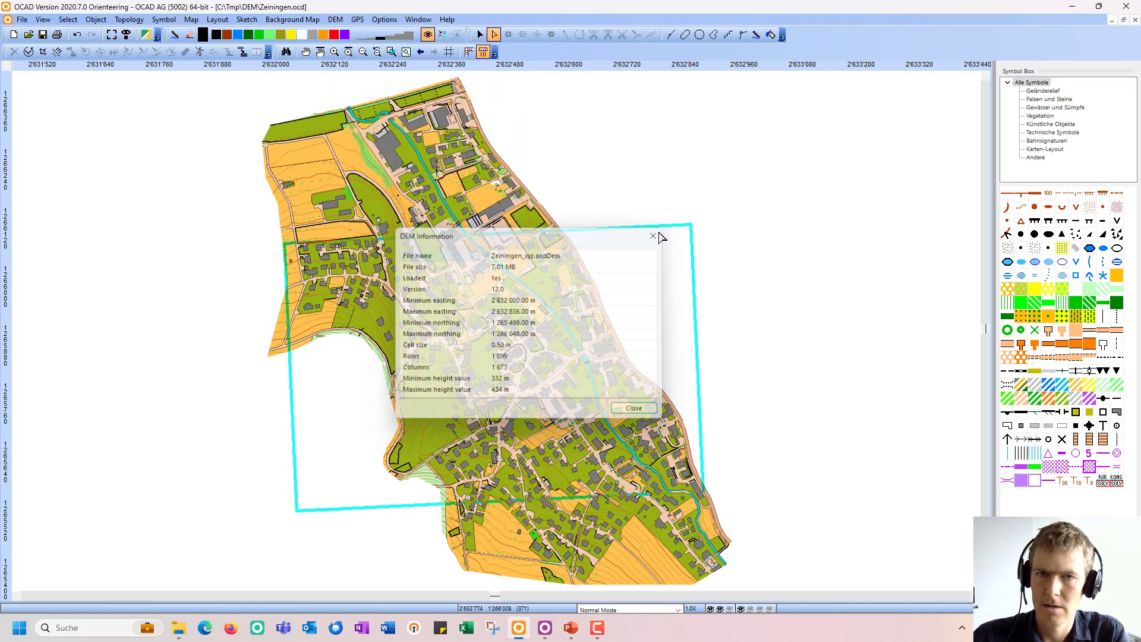
click(336, 19)
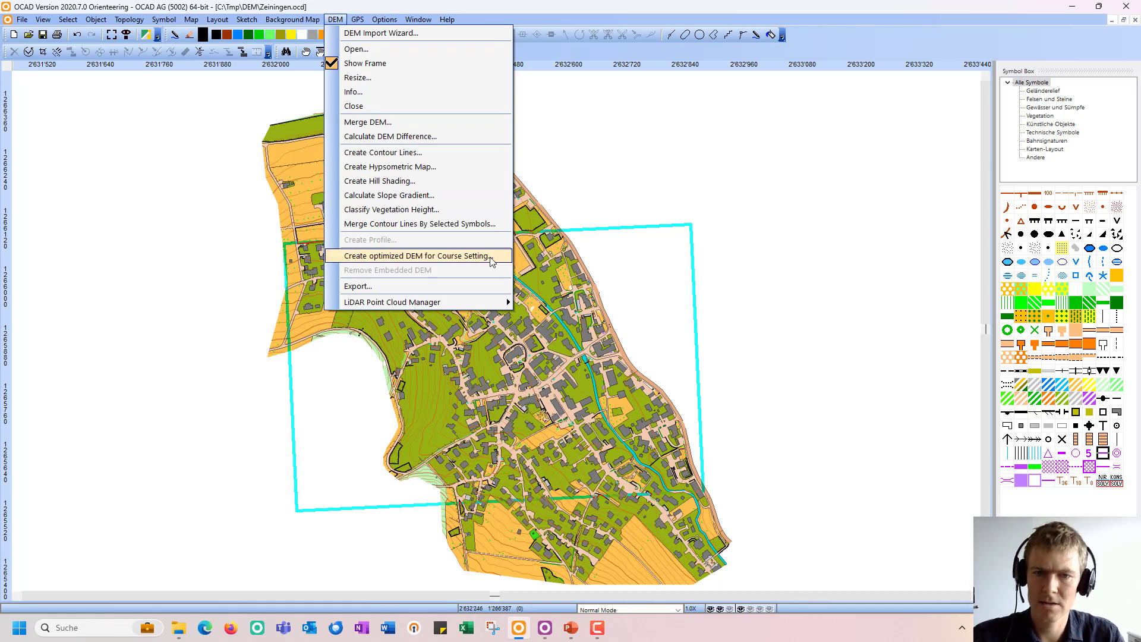
- Build the optimized course-setting DEM from the loaded DEM as an external .ocdCsDem file
click(406, 257)
drag(392, 169, 396, 172)
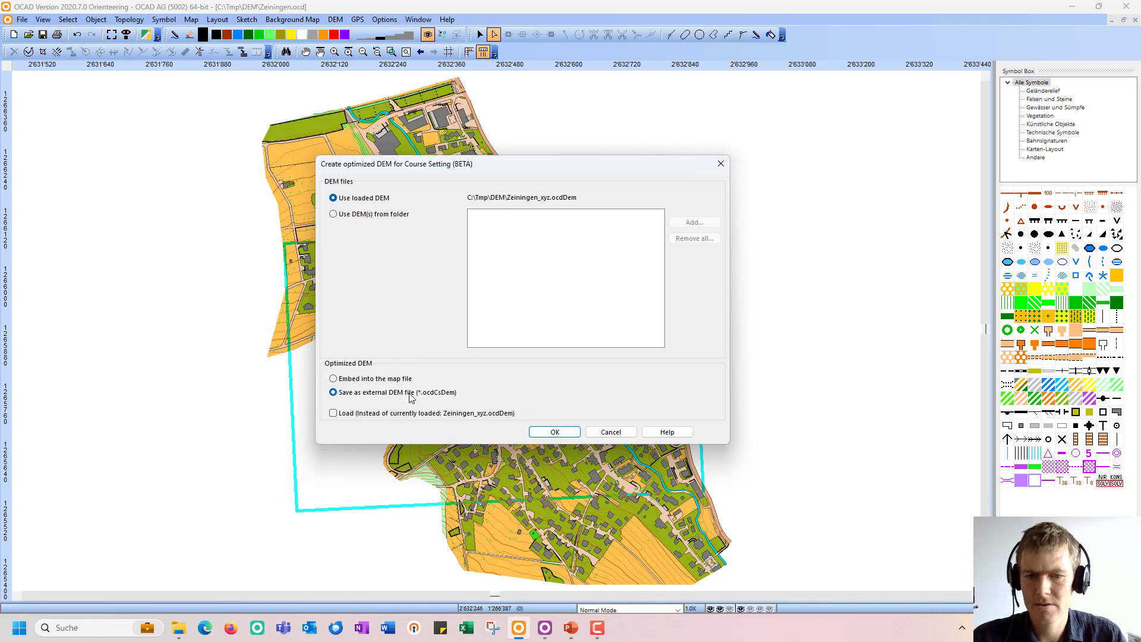
click(564, 432)
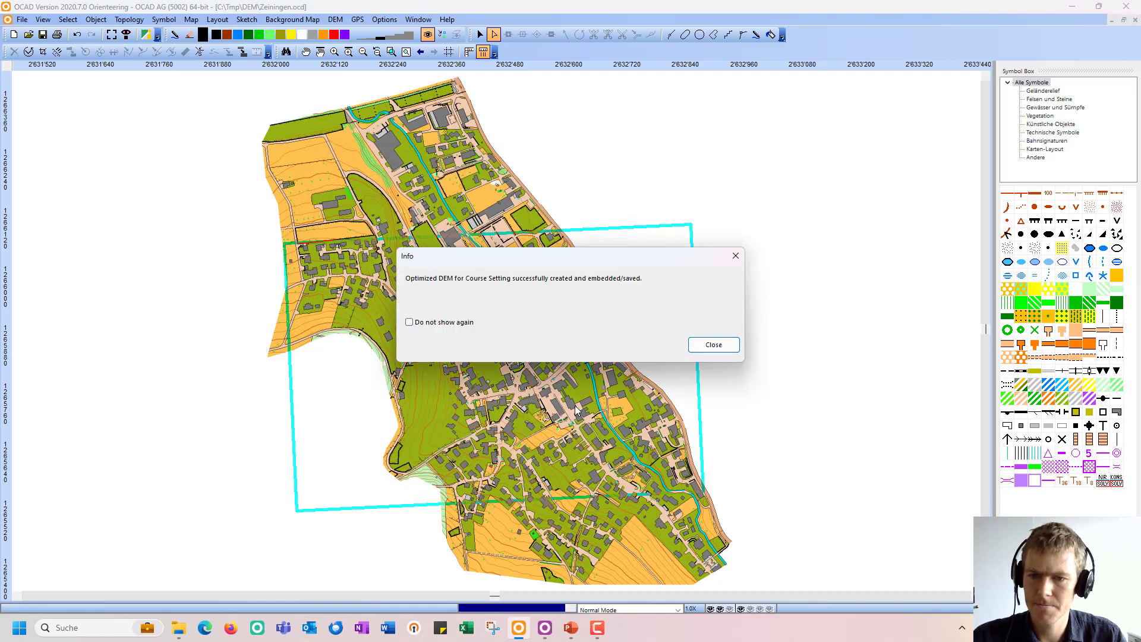
click(714, 346)
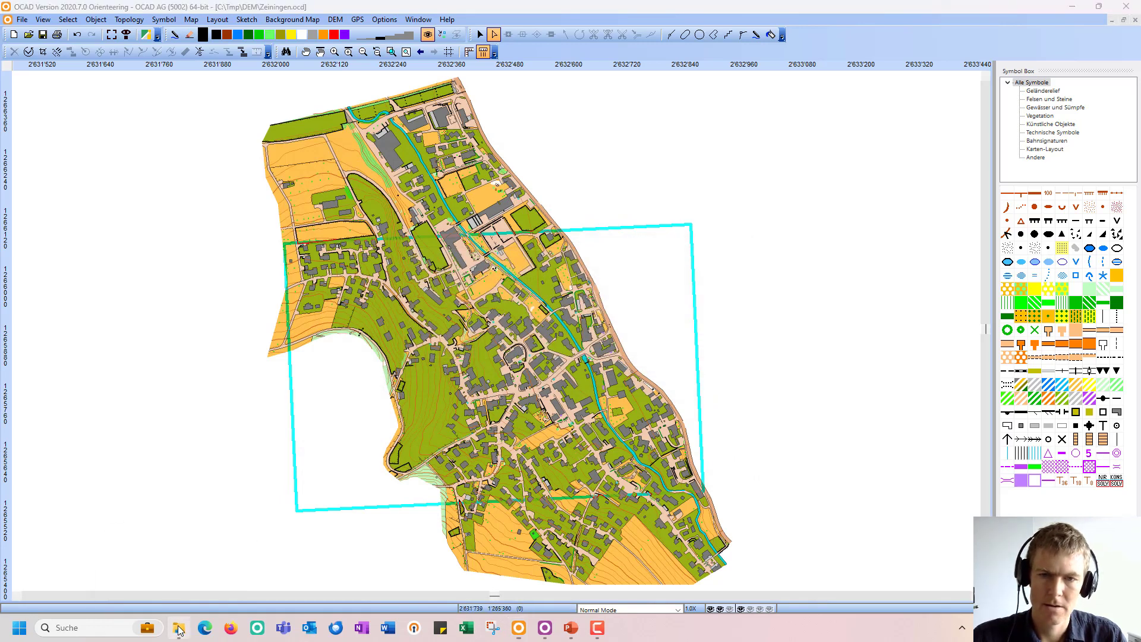
- Compare Zeiningen_xyz.ocdDem and Zeiningen_csDTM.ocdCsDem file sizes in Explorer, then go to Course Setting
click(179, 629)
drag(395, 167, 514, 150)
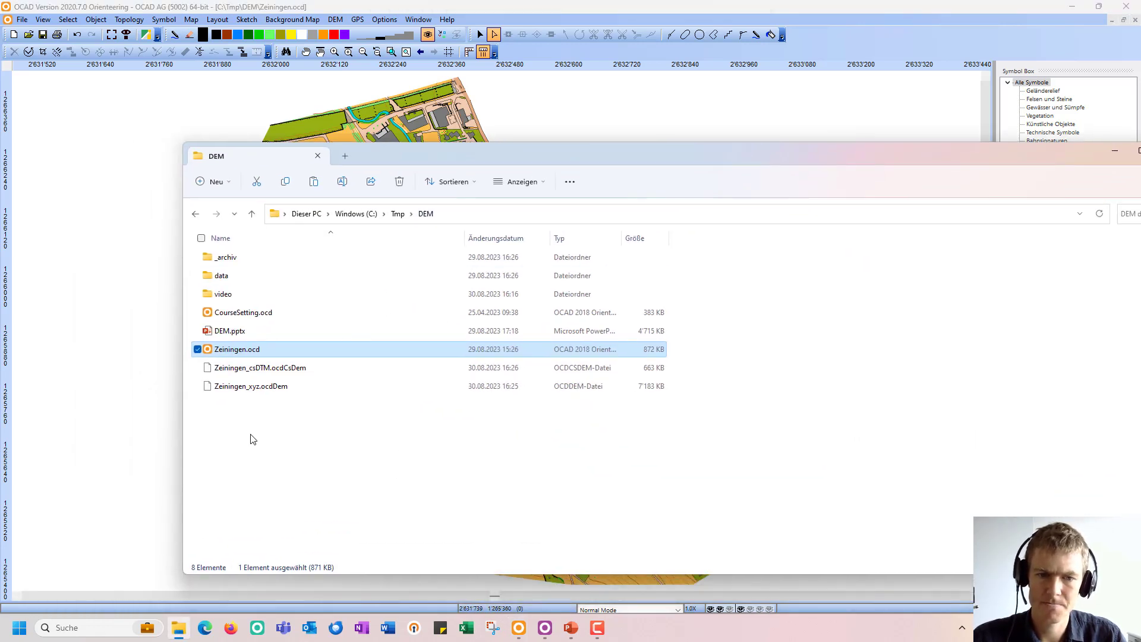
click(267, 392)
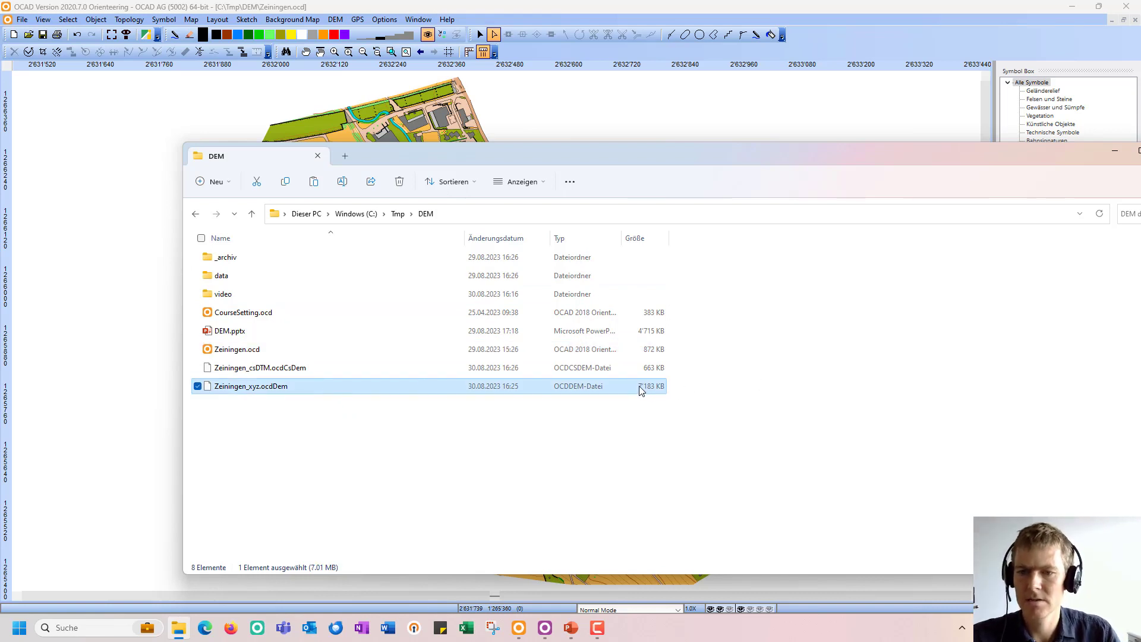
click(318, 371)
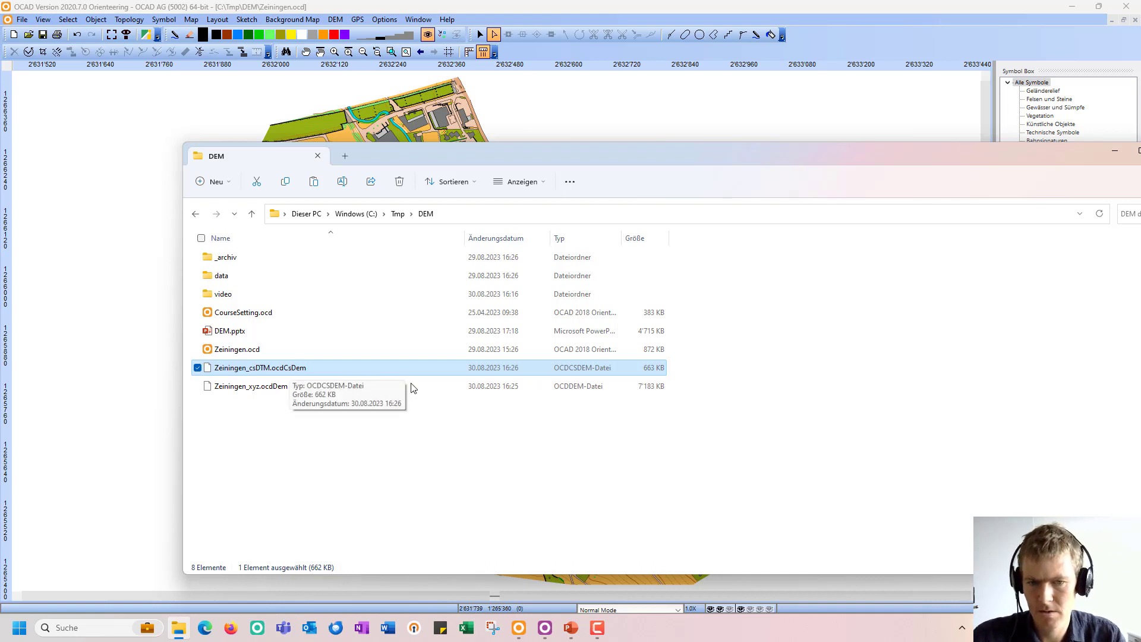
click(545, 627)
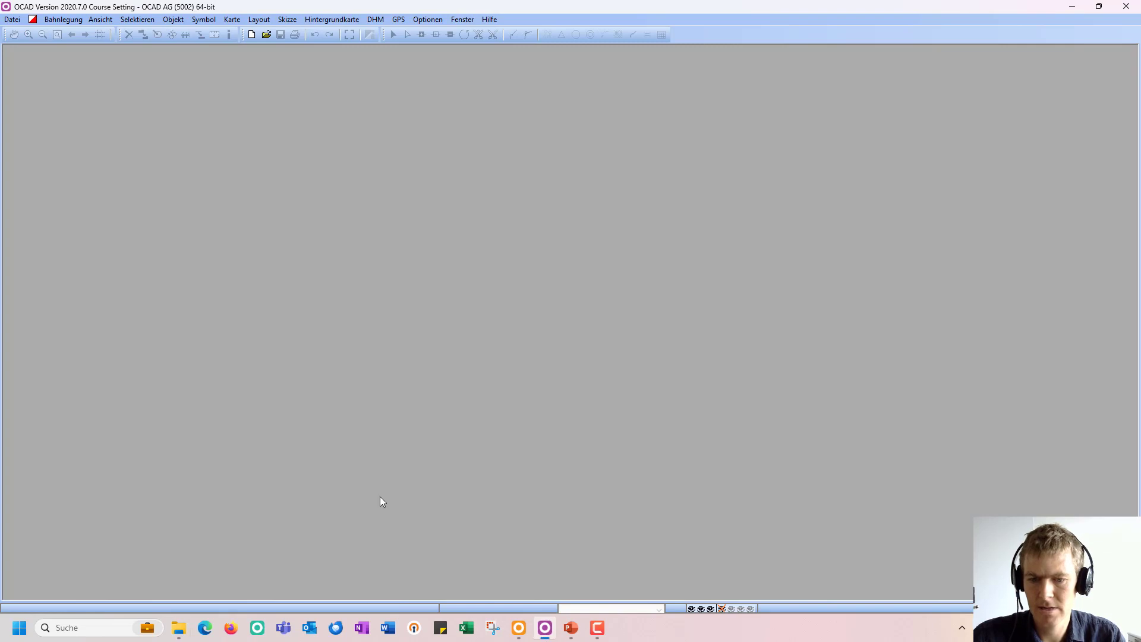
- Open CourseSetting.ocd with Zeiningen.ocd as its background map
click(179, 628)
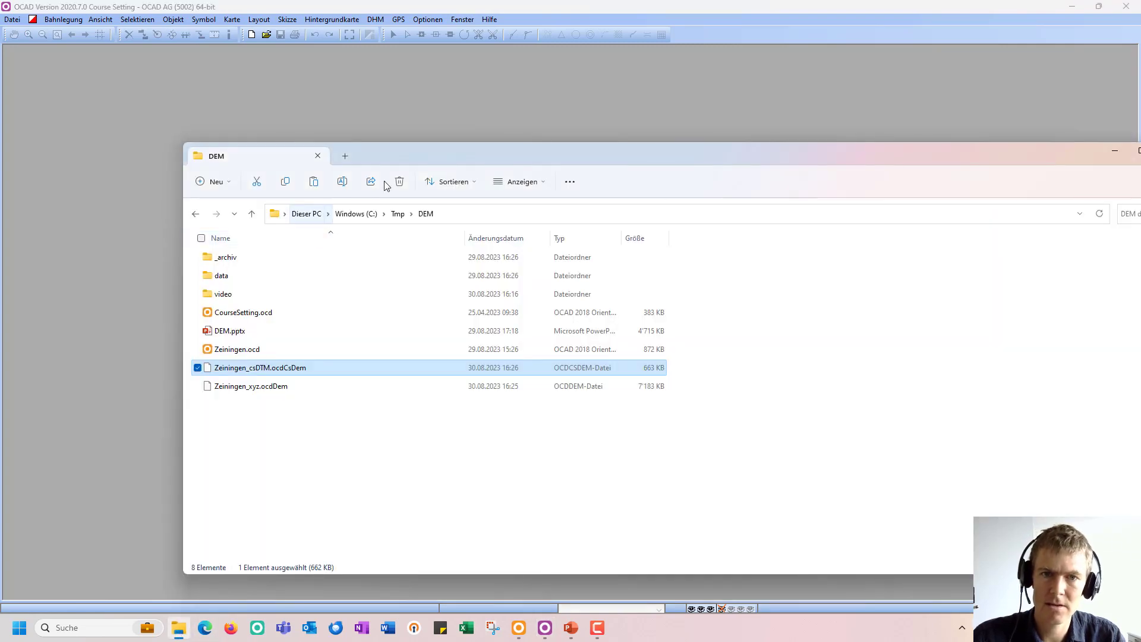
double_click(229, 312)
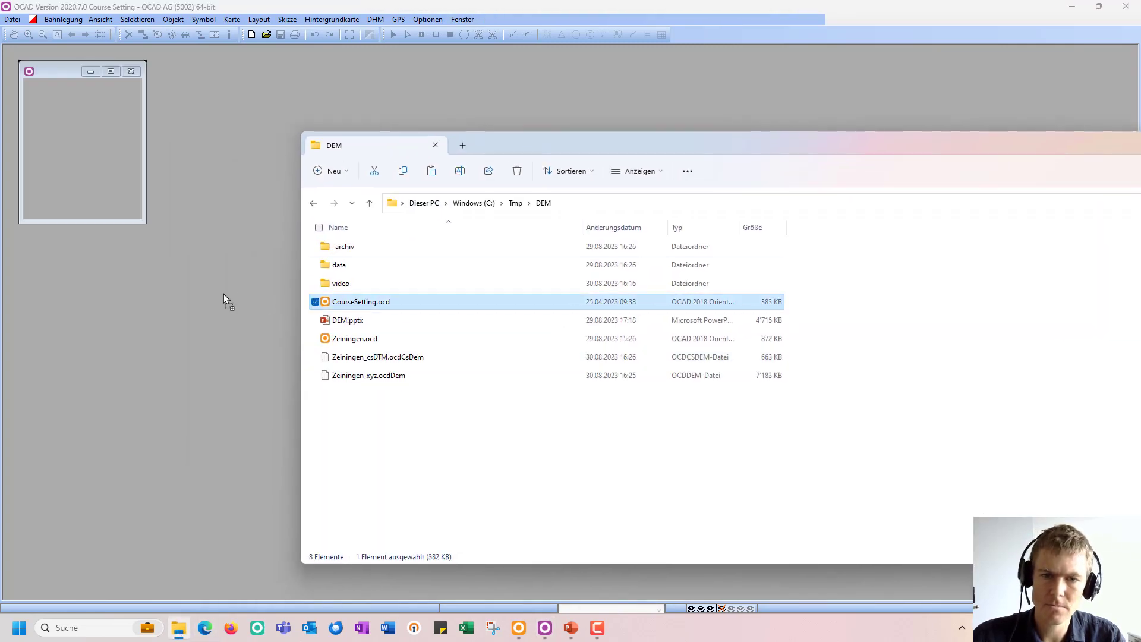
click(551, 334)
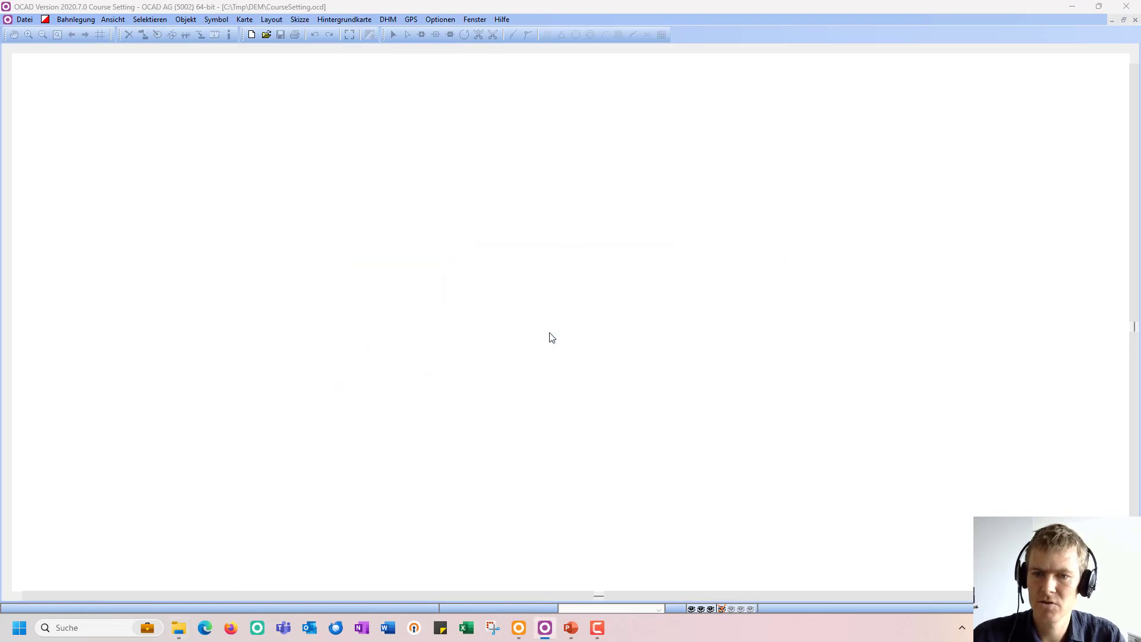
double_click(375, 408)
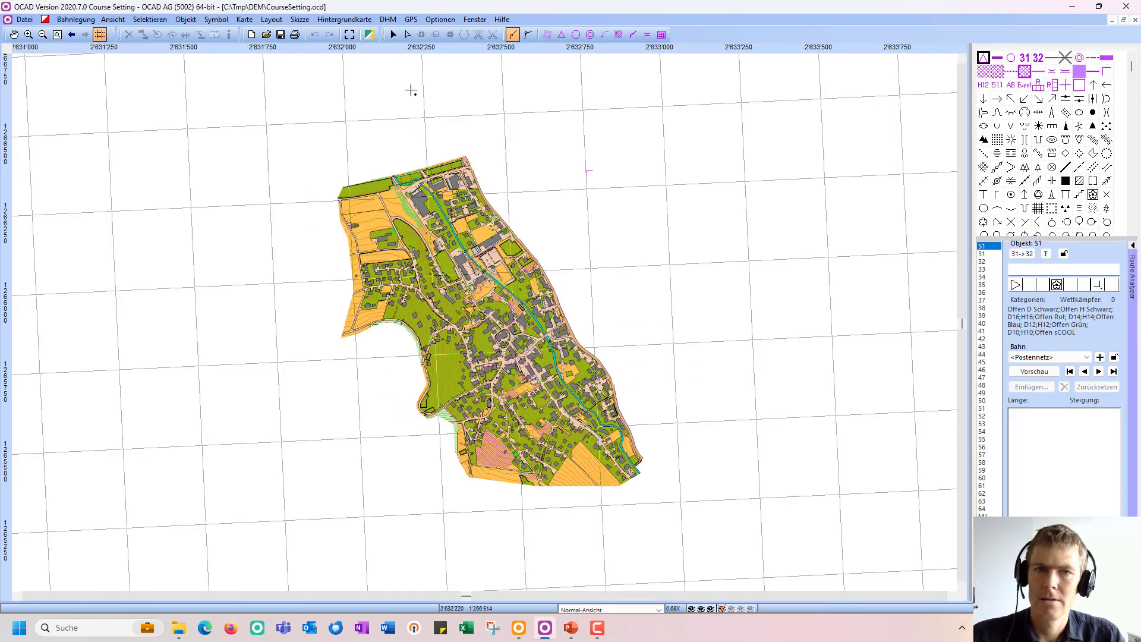
- Load the Zeiningen_csDTM.ocdCsDem DEM onto the course map
click(394, 23)
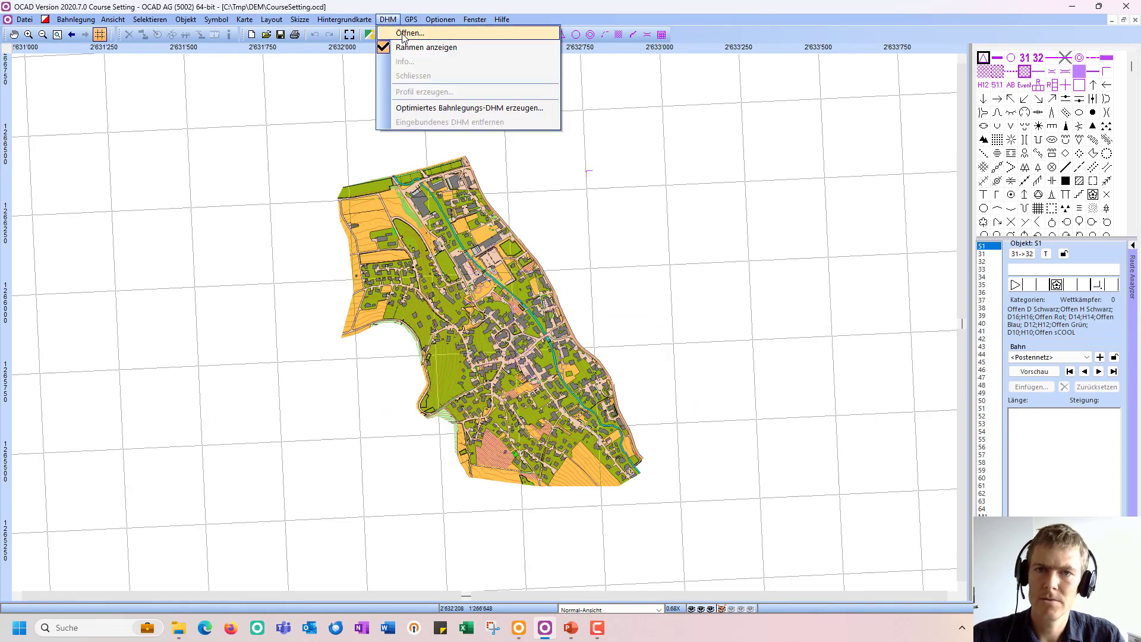
click(403, 34)
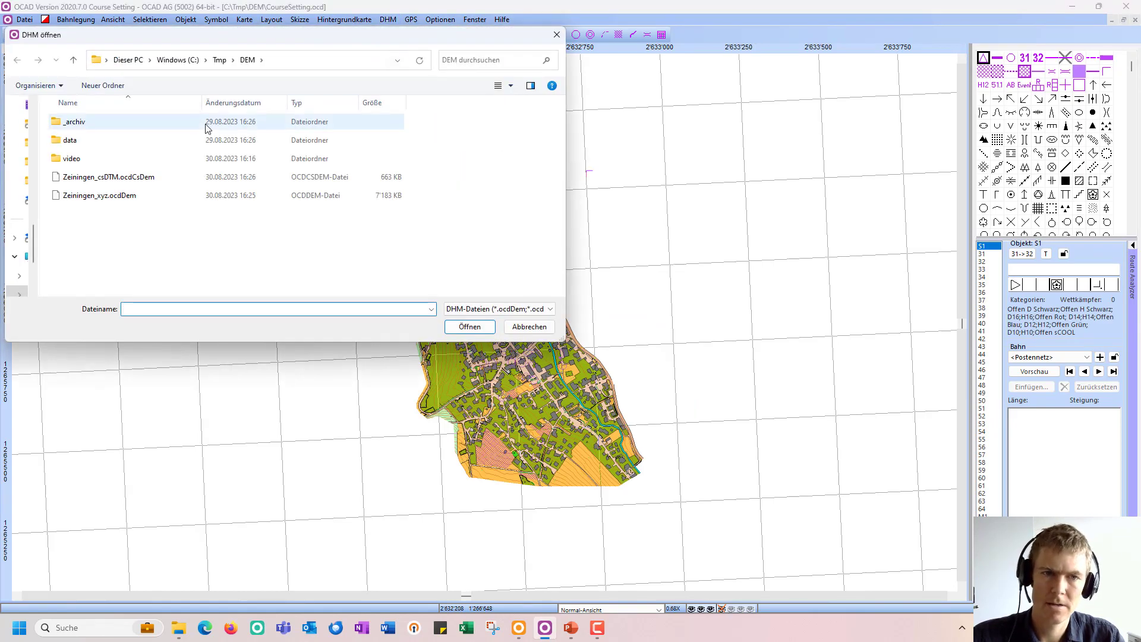
drag(232, 43, 427, 106)
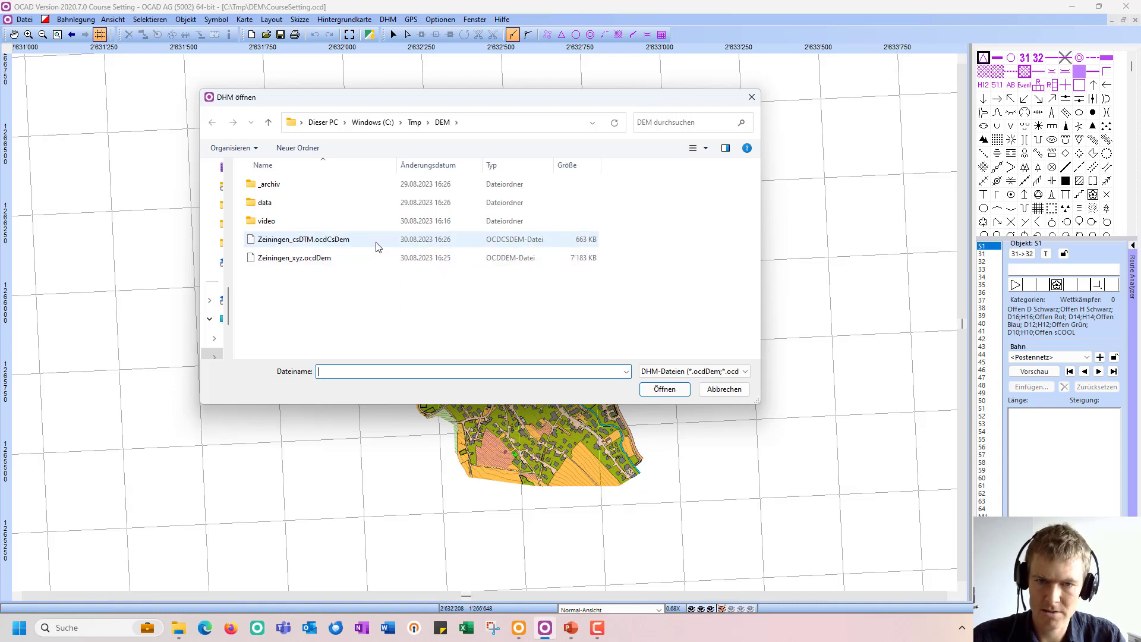
double_click(297, 245)
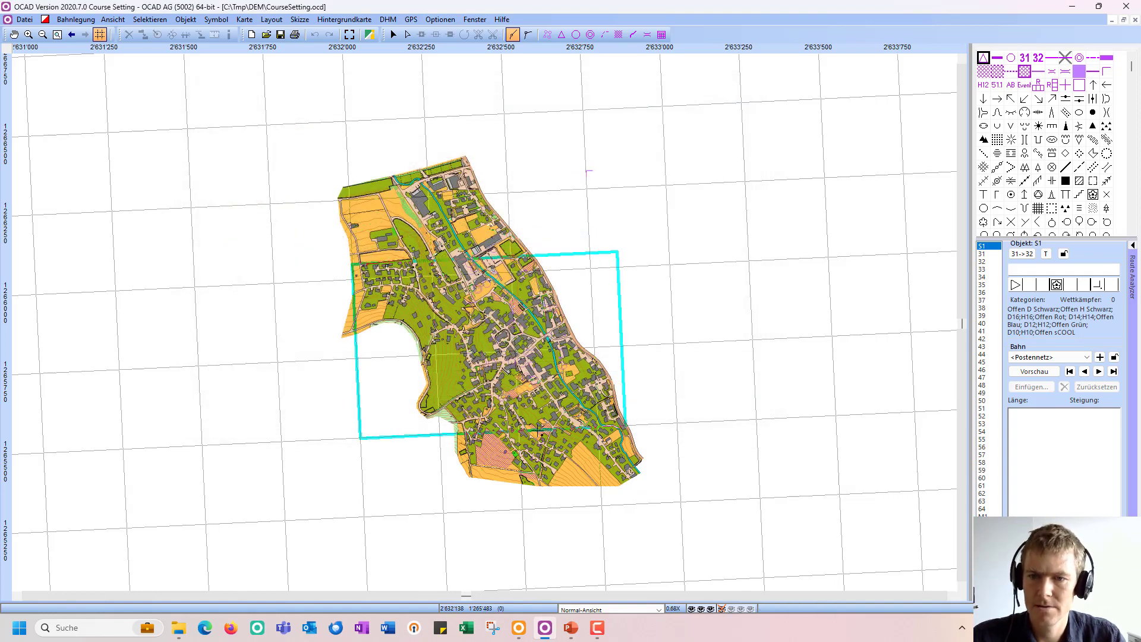
- Expand the Route Analyzer, hide all background maps and the DEM frame, then return to Orienteering
click(1133, 249)
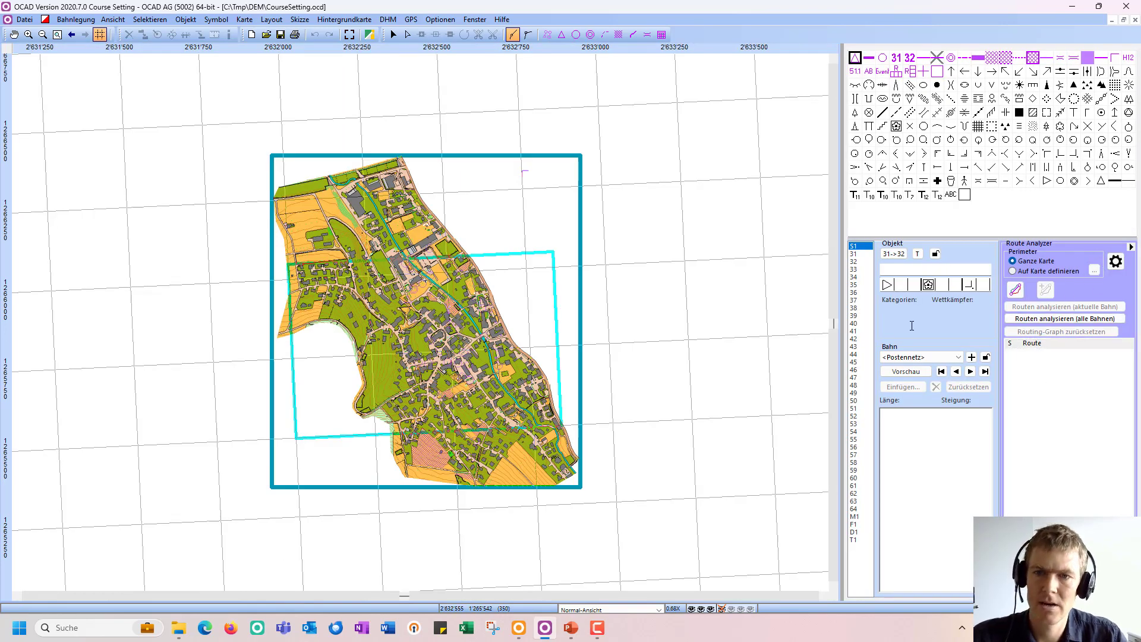
click(344, 20)
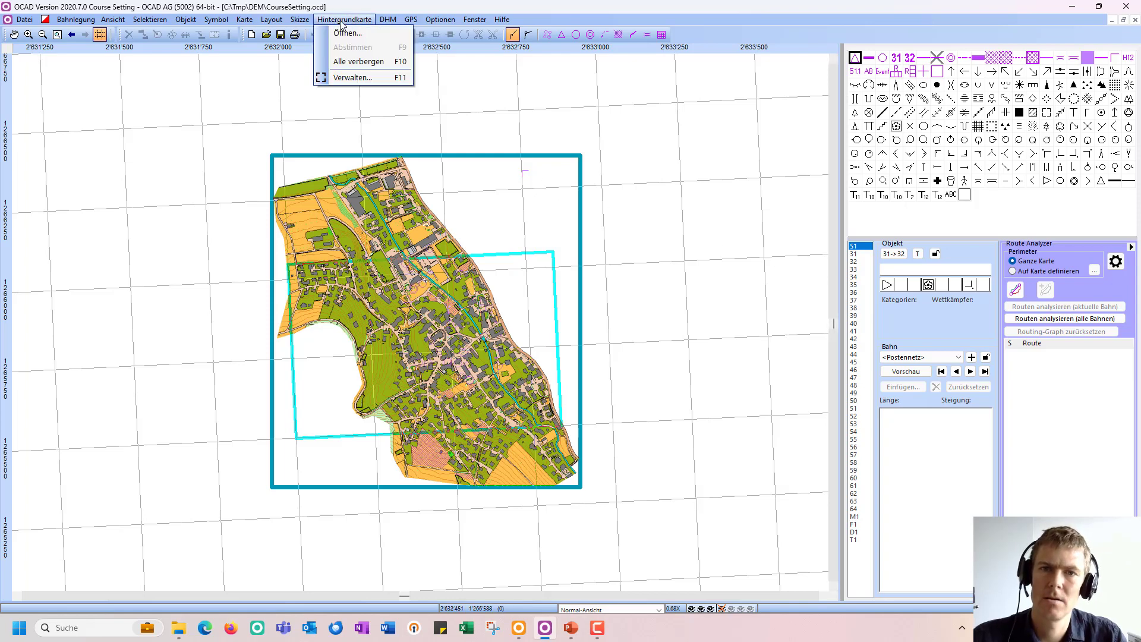
click(342, 62)
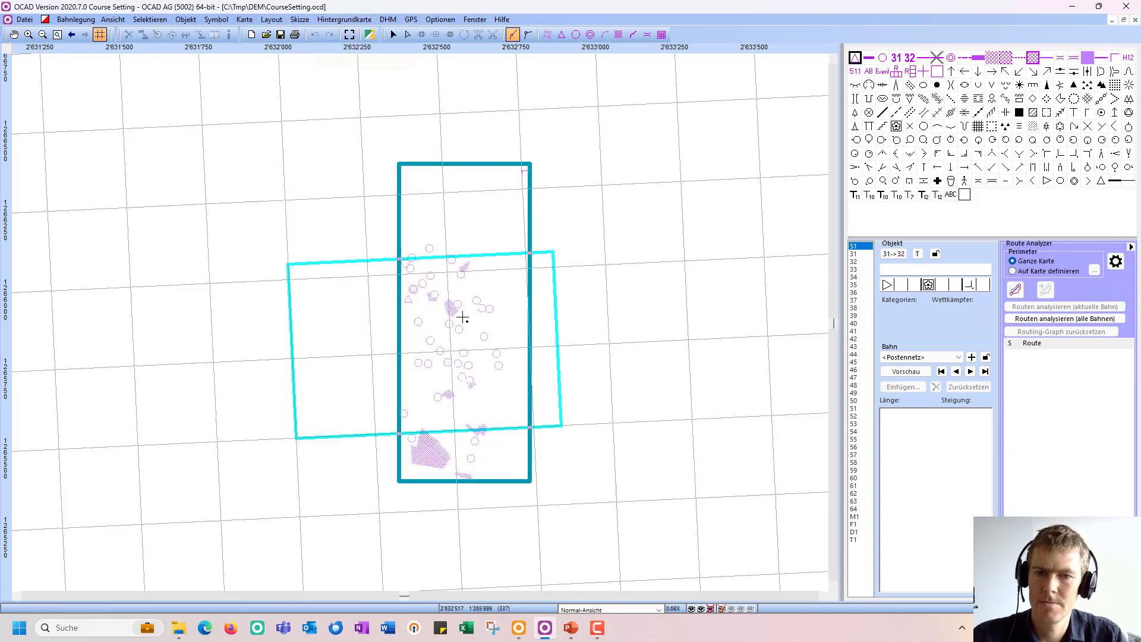
click(389, 19)
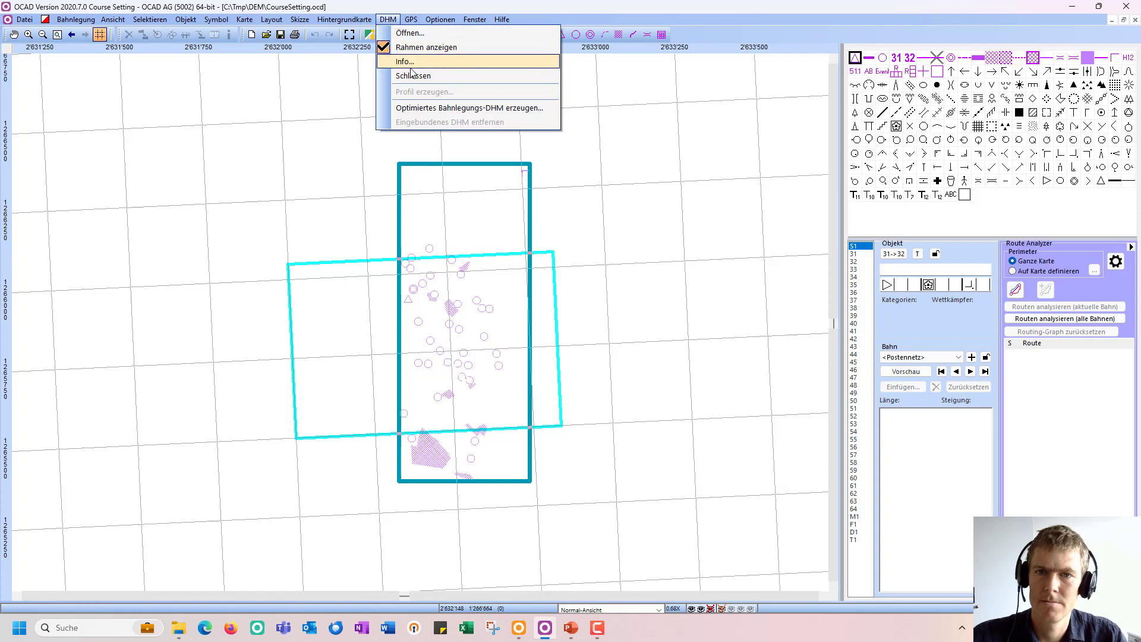
click(426, 47)
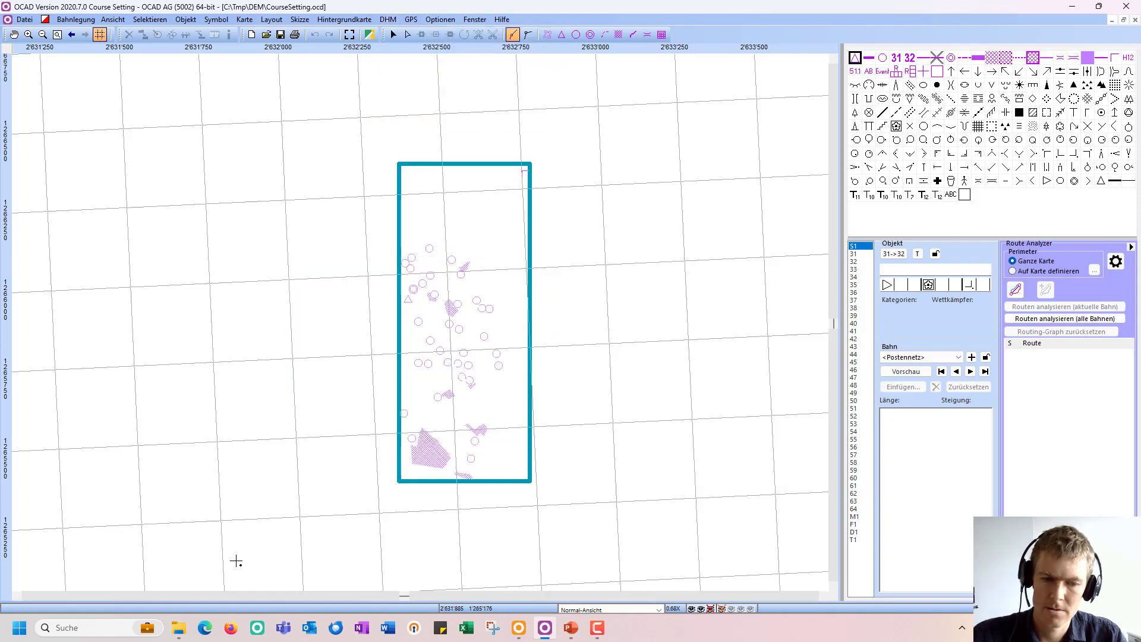
click(527, 632)
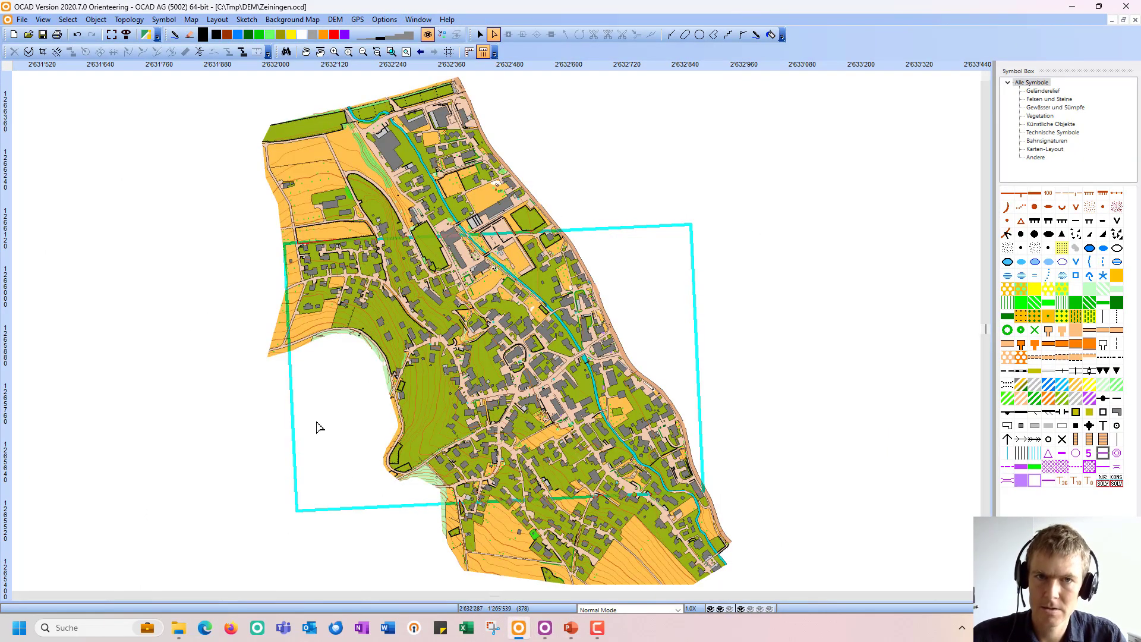
- Create an optimized course-setting DEM embedded into the map file
click(335, 20)
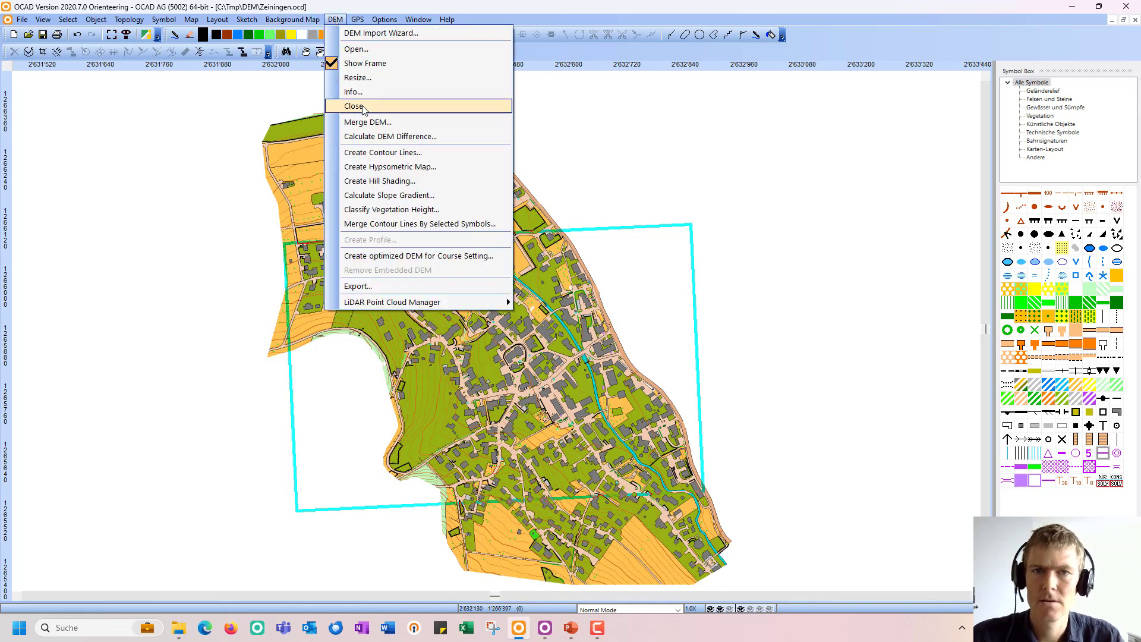
click(336, 19)
click(335, 20)
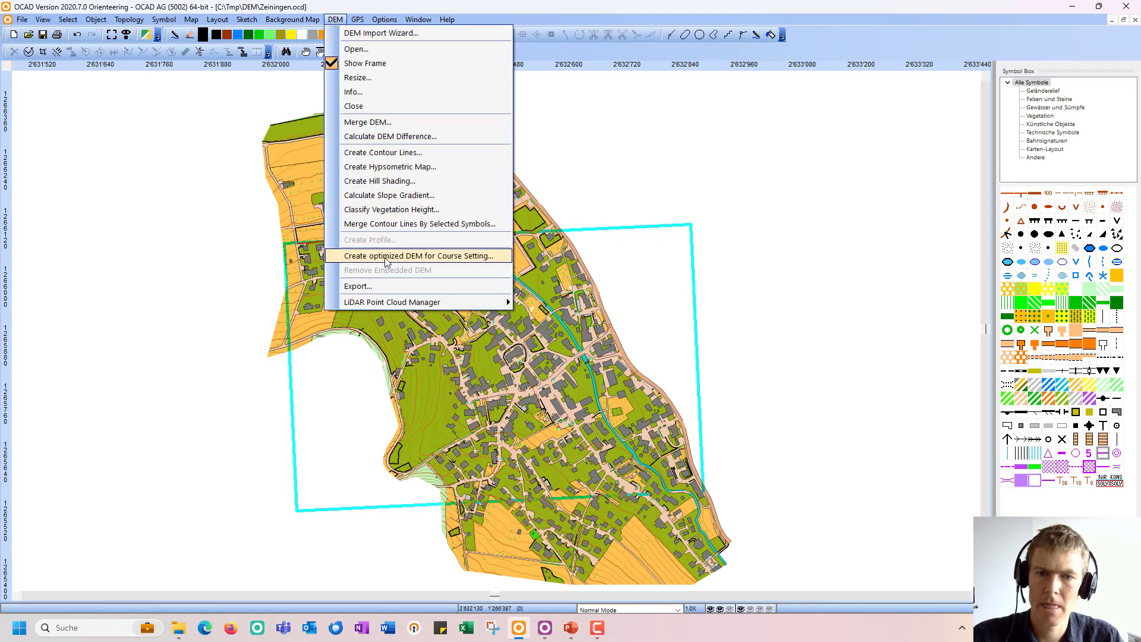
click(387, 260)
drag(407, 161, 400, 163)
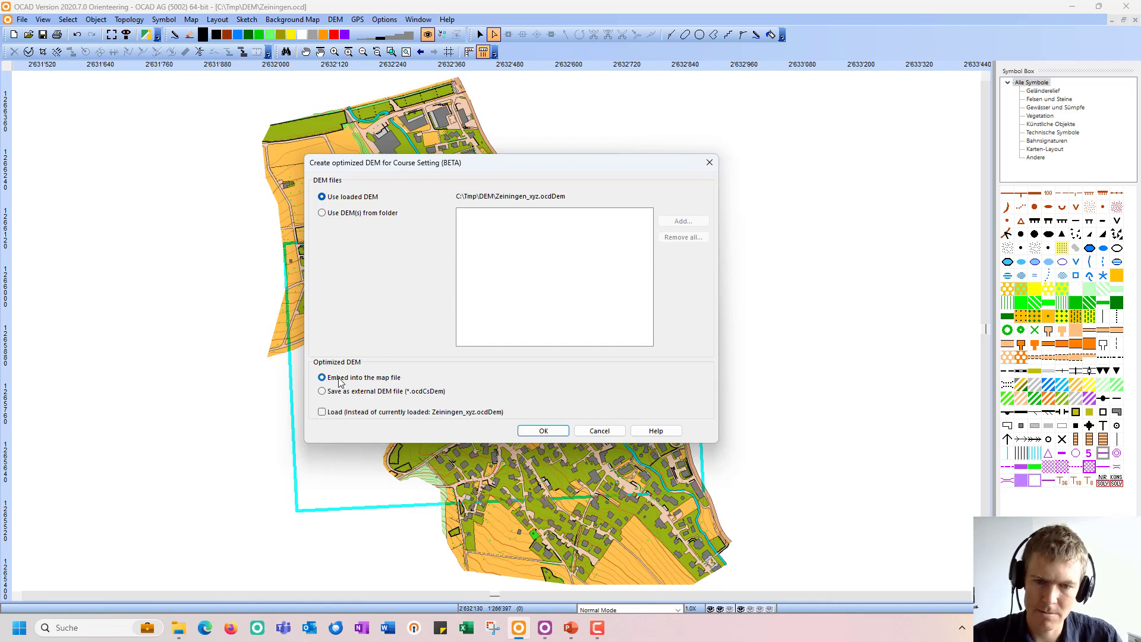
click(543, 430)
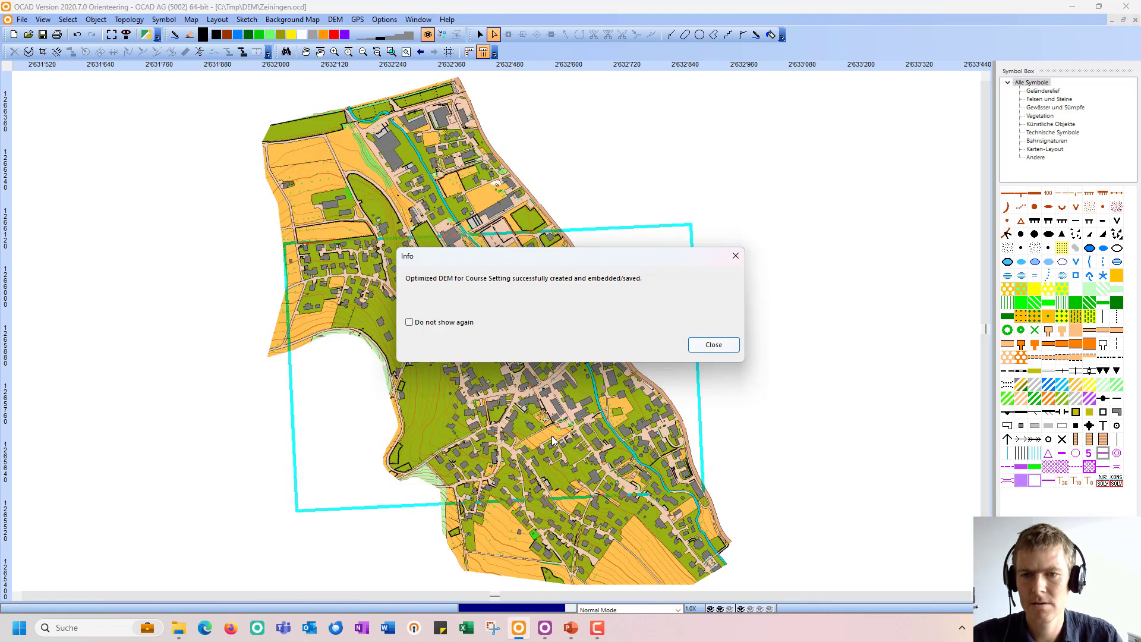
click(716, 346)
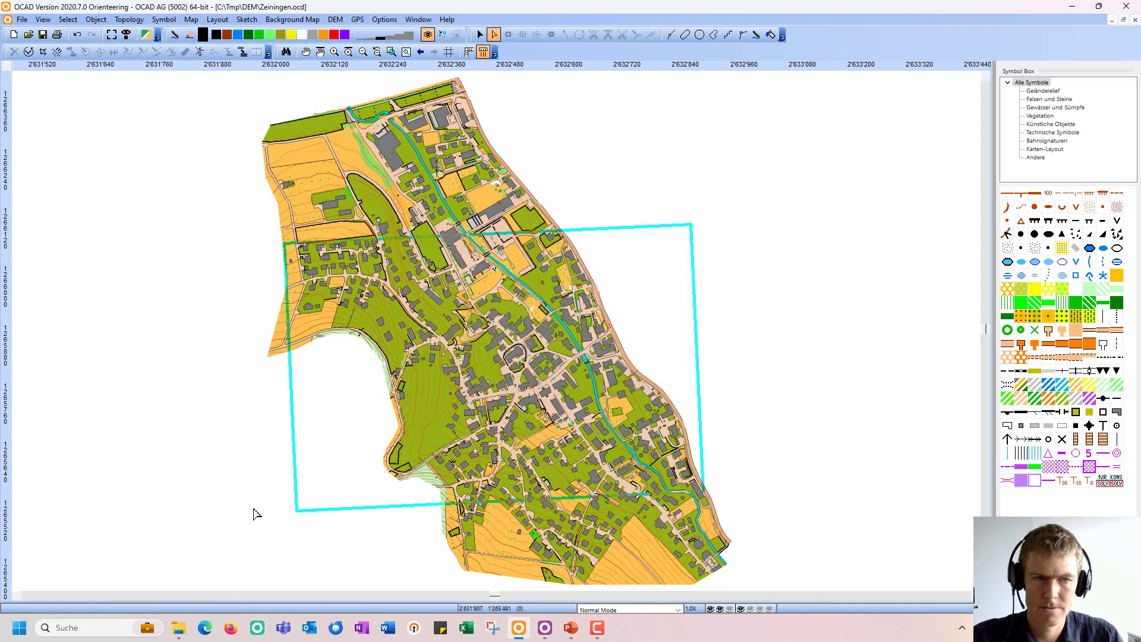
- Save the map under the new name Zeiningen_embeddedDEM.ocd
click(22, 19)
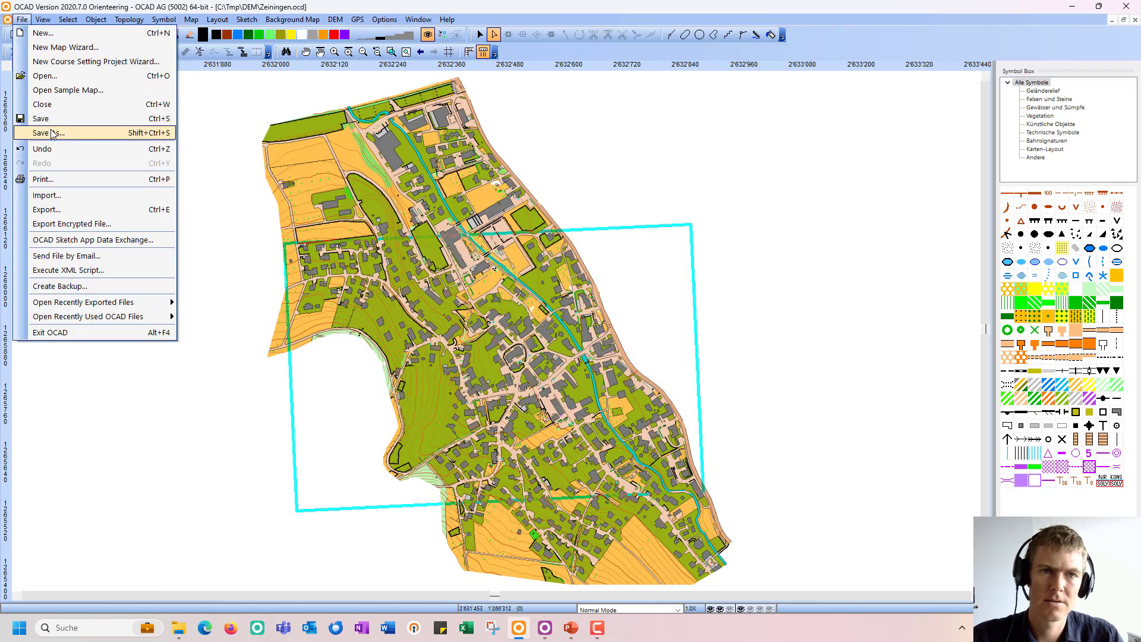
click(86, 129)
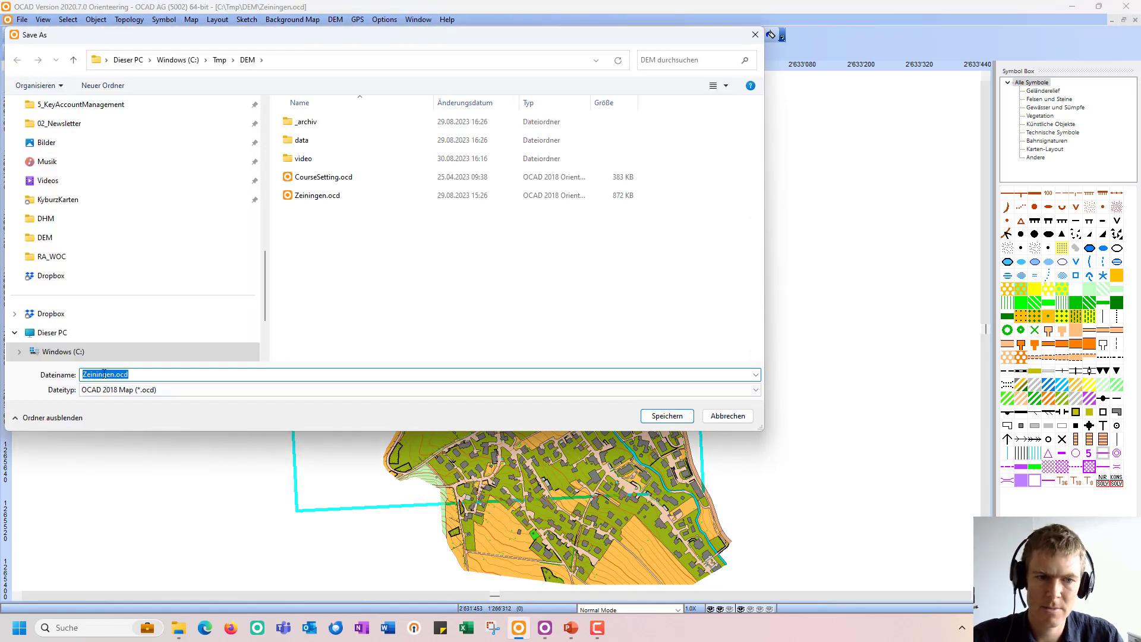
click(116, 373)
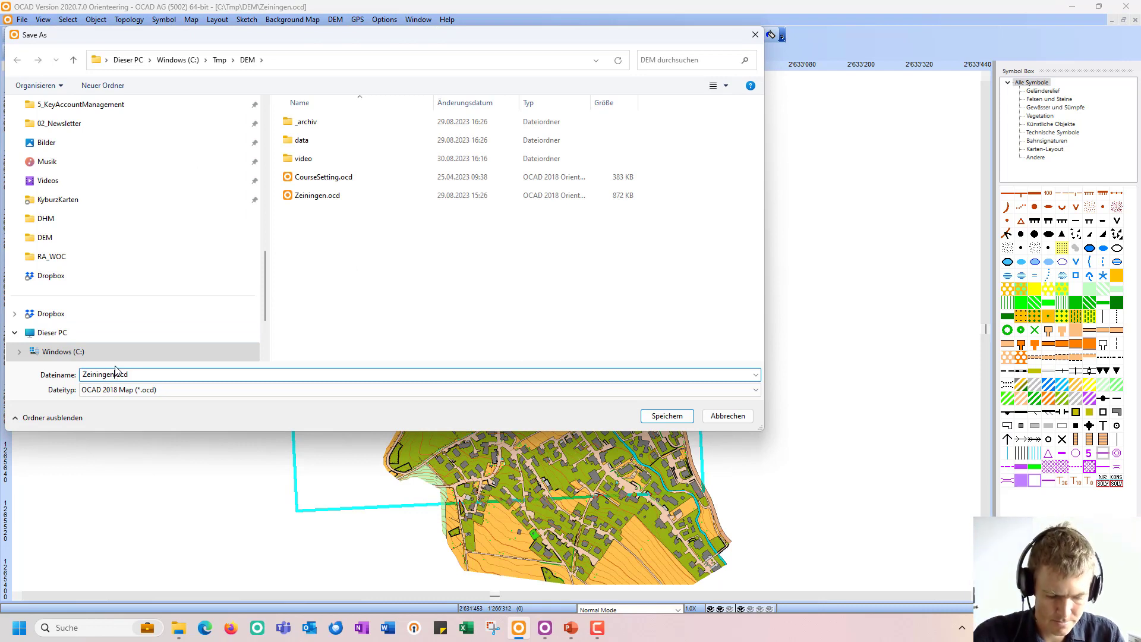
text(_embeddedDEM)
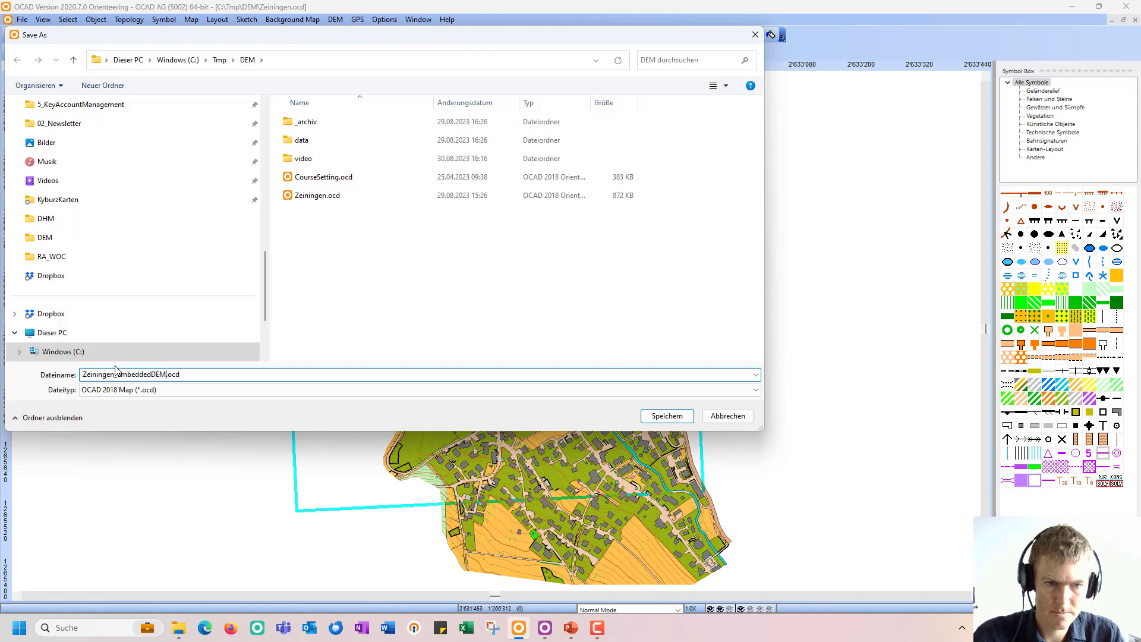
key(Return)
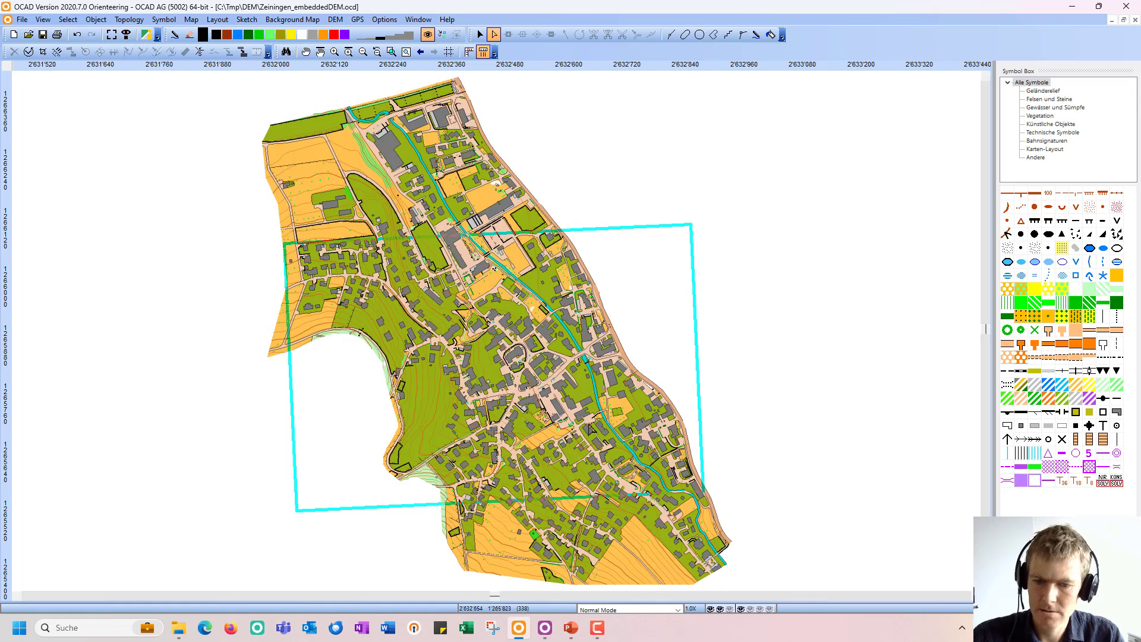
- In Course Setting, replace the Zeiningen.ocd background map with Zeiningen_embeddedDEM.ocd
click(547, 629)
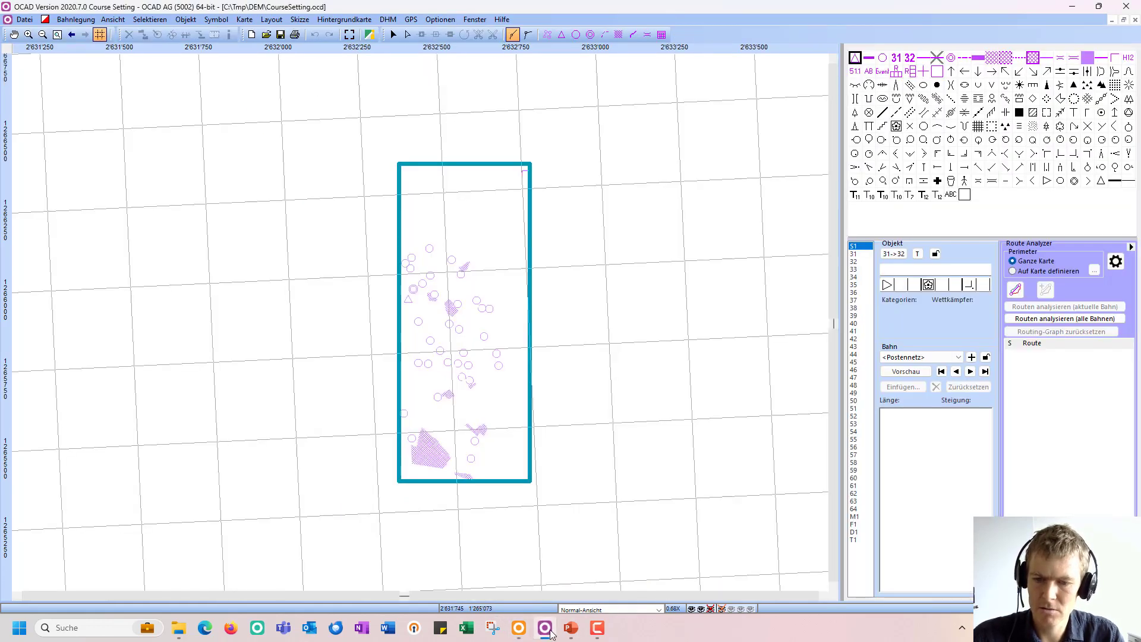
click(345, 19)
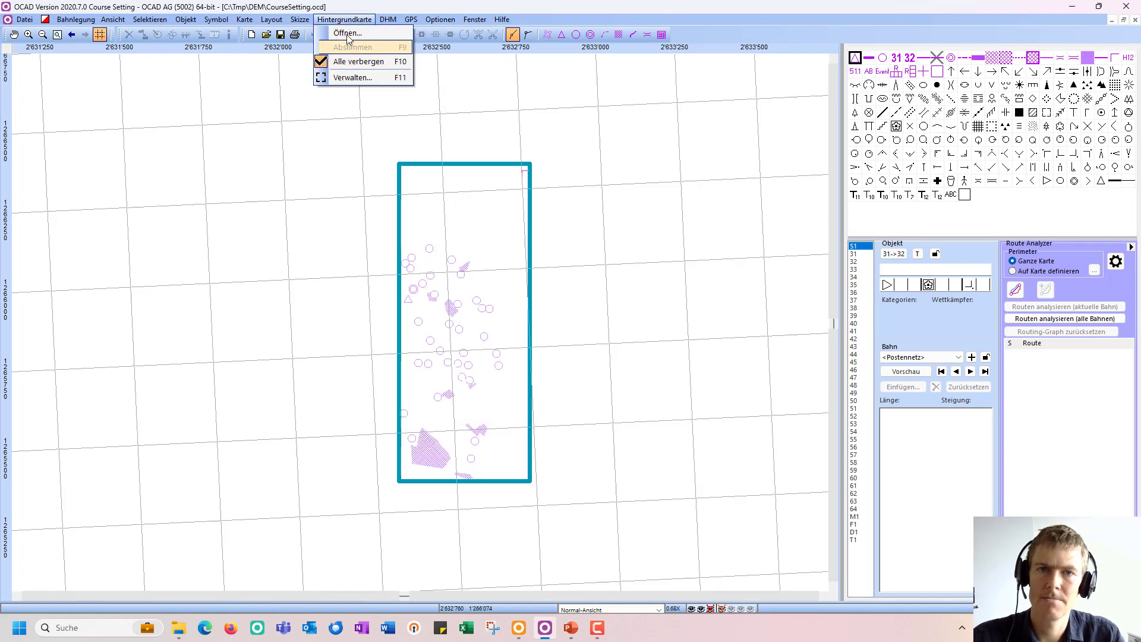
click(351, 78)
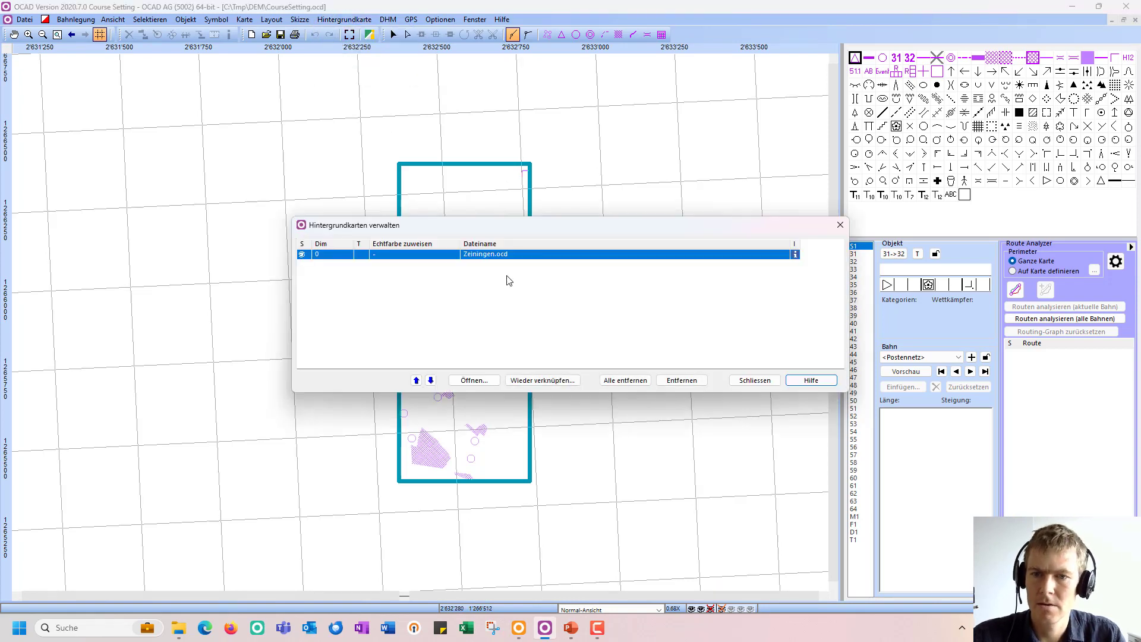
click(703, 380)
click(569, 351)
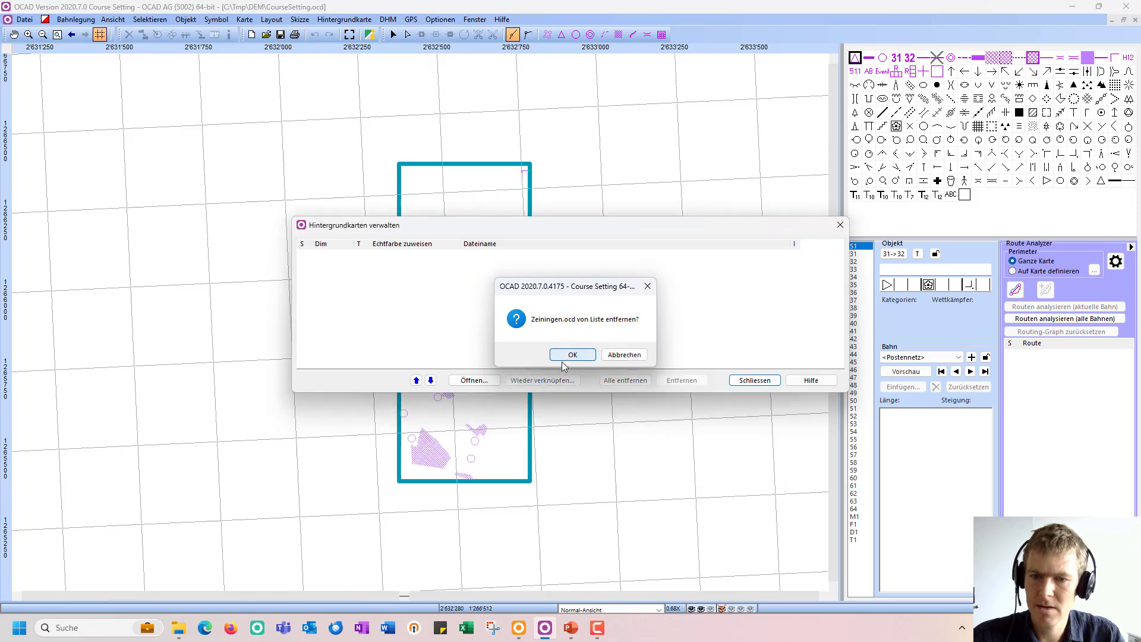
click(487, 382)
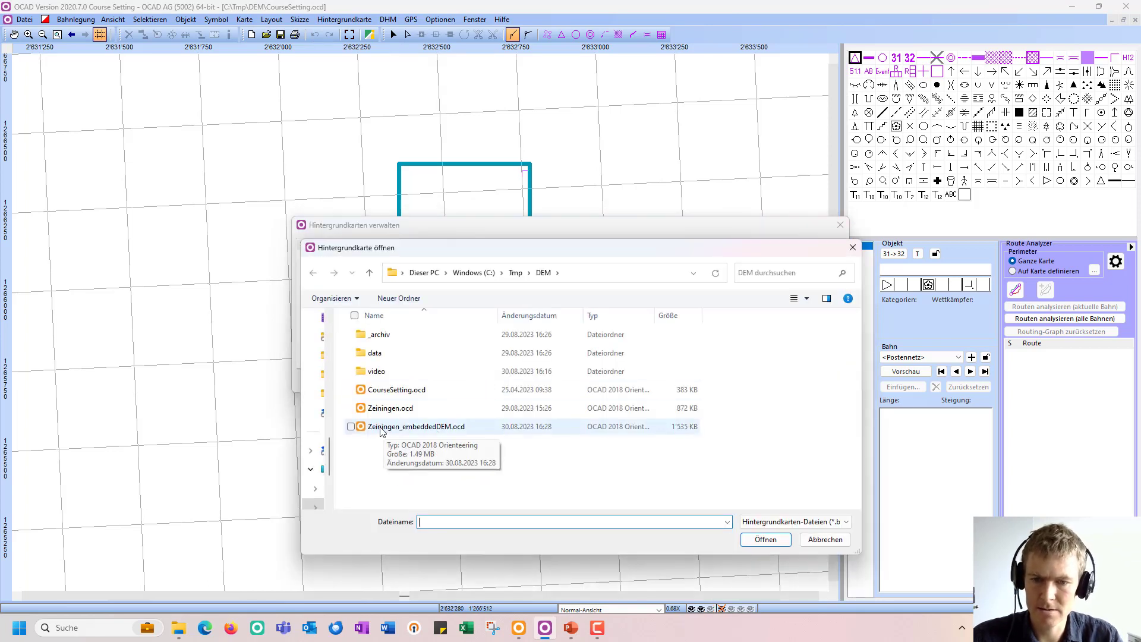
double_click(685, 426)
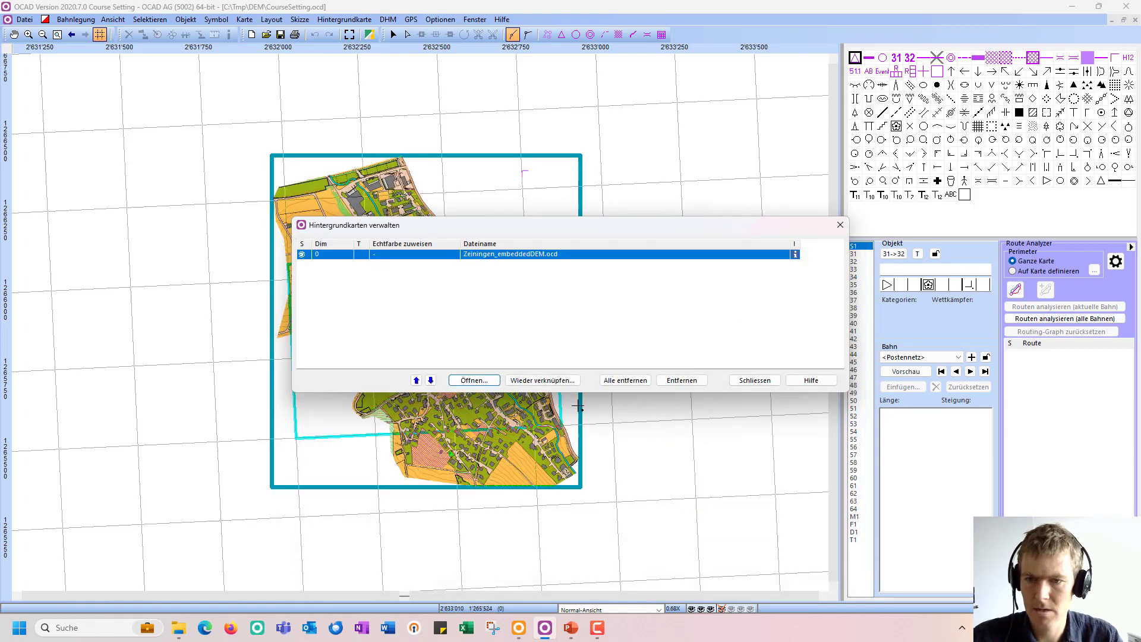
click(755, 381)
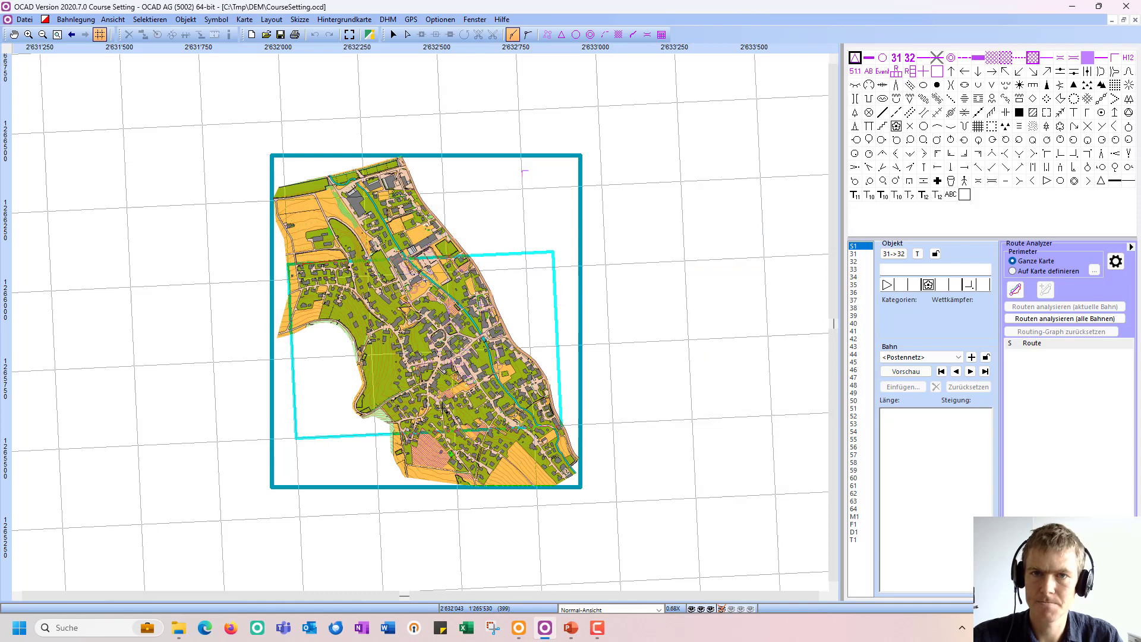
- Check the embedded DEM's information, then return to the orienteering map
click(388, 19)
click(405, 62)
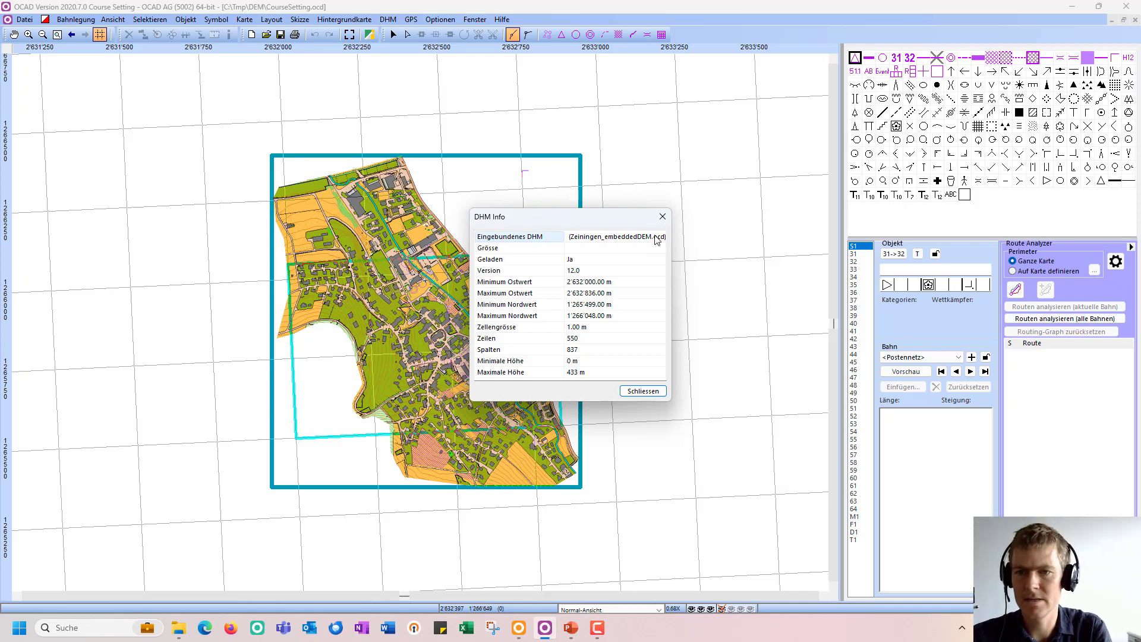
click(641, 391)
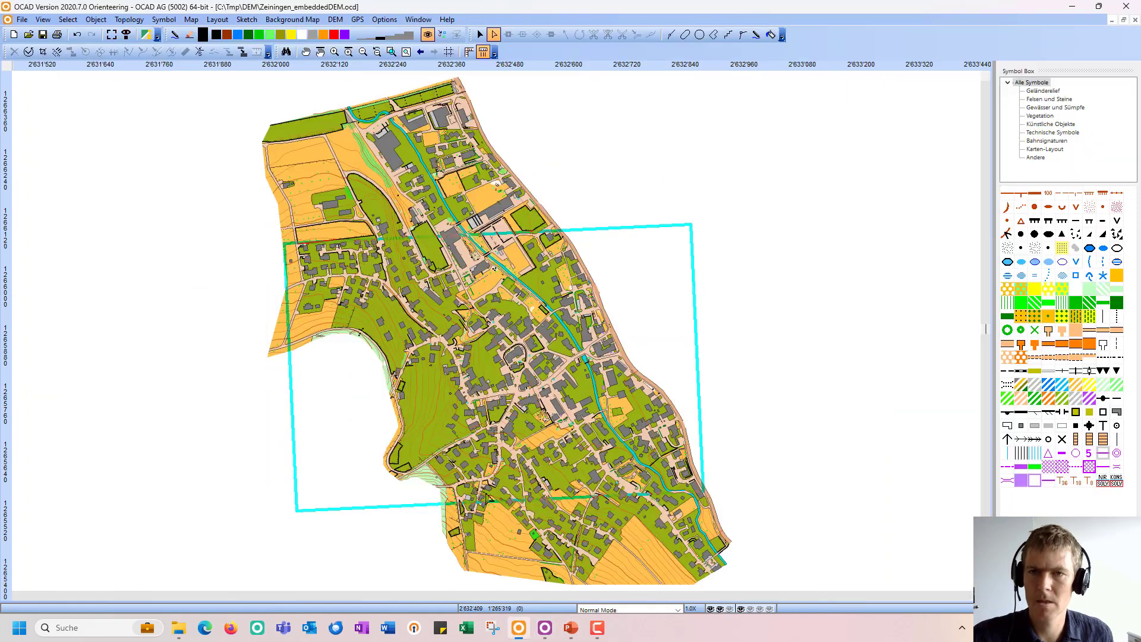
click(518, 627)
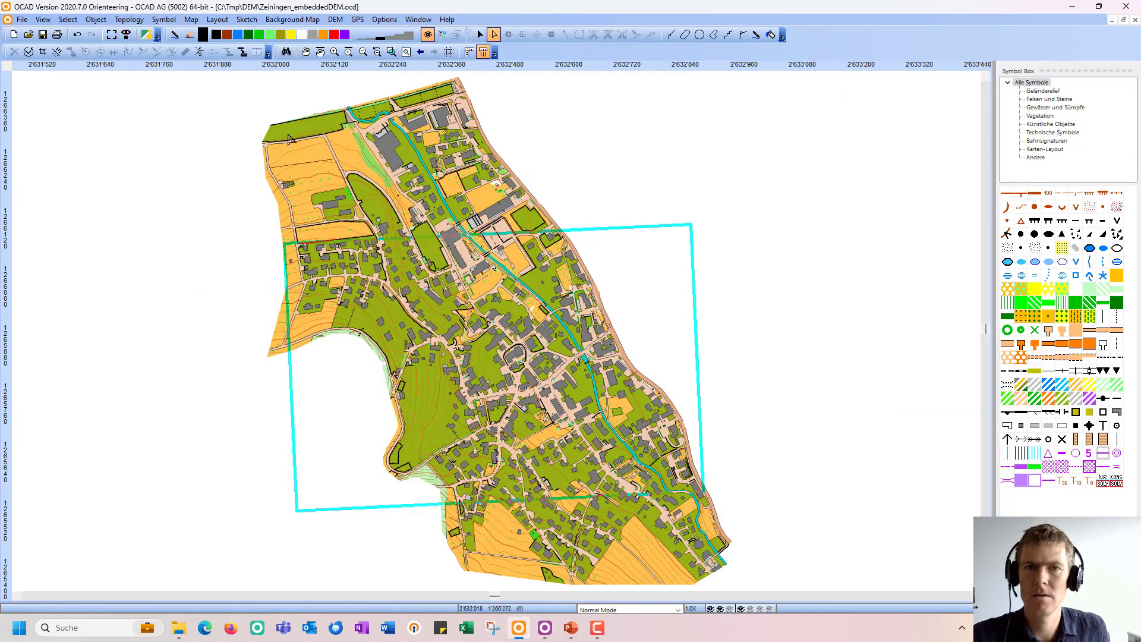
- Close the loaded DEM and remove the embedded DEM from Zeiningen_embeddedDEM.ocd
click(335, 20)
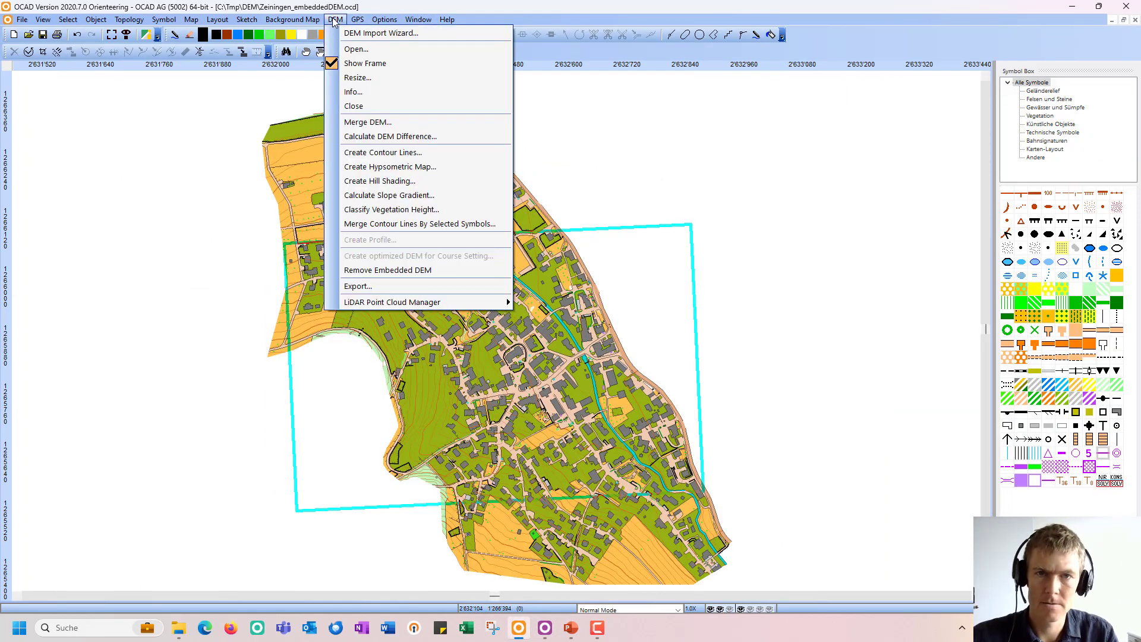
click(364, 107)
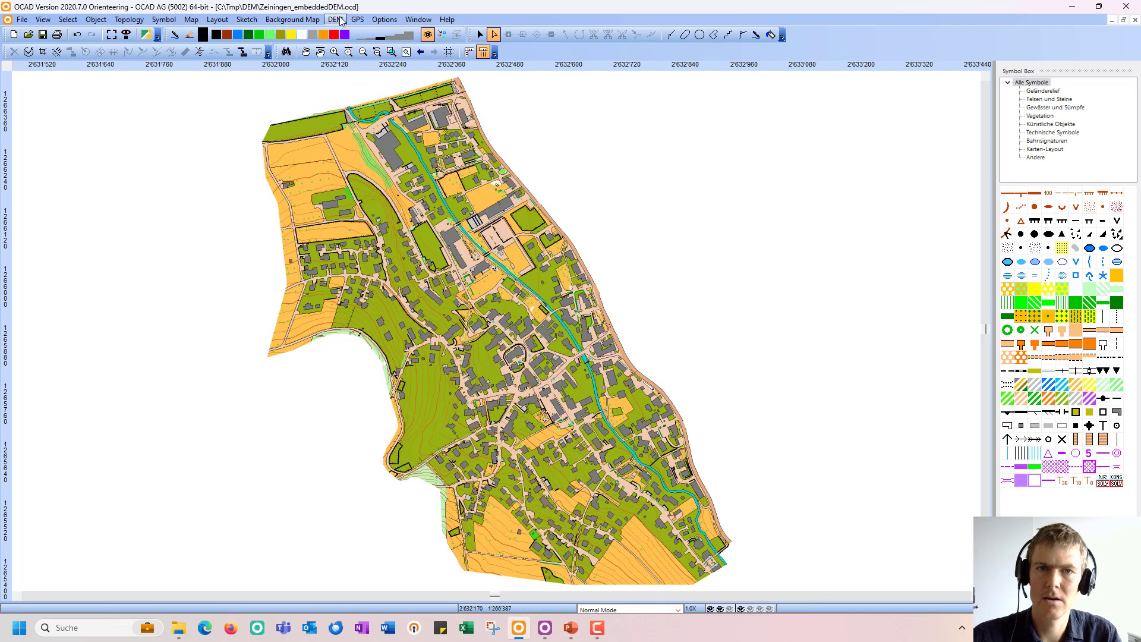
click(335, 19)
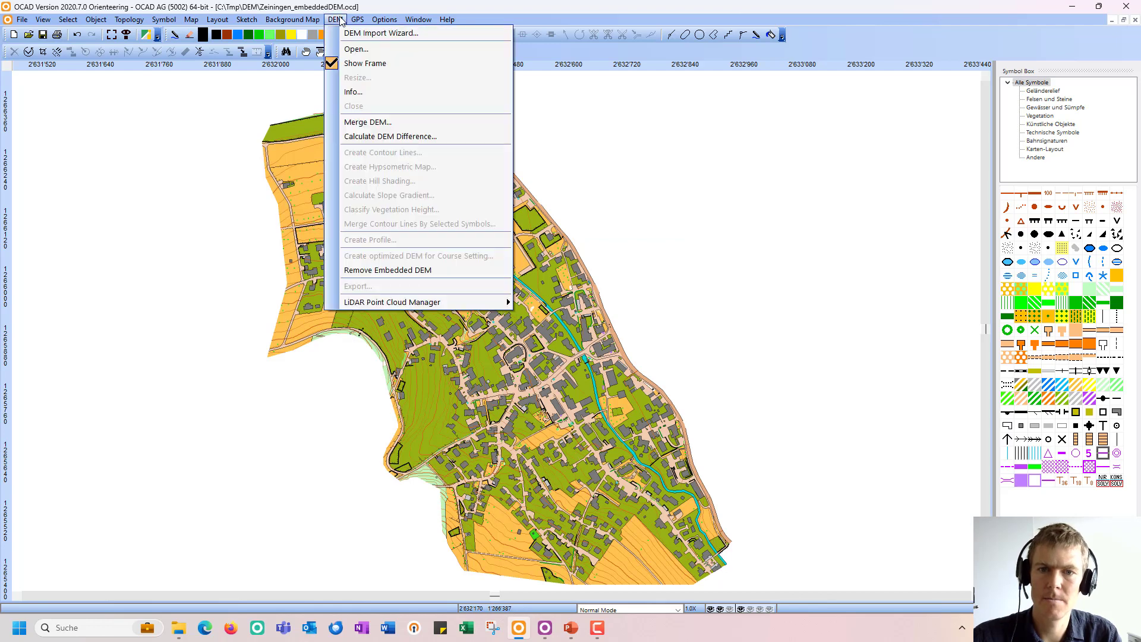
click(394, 272)
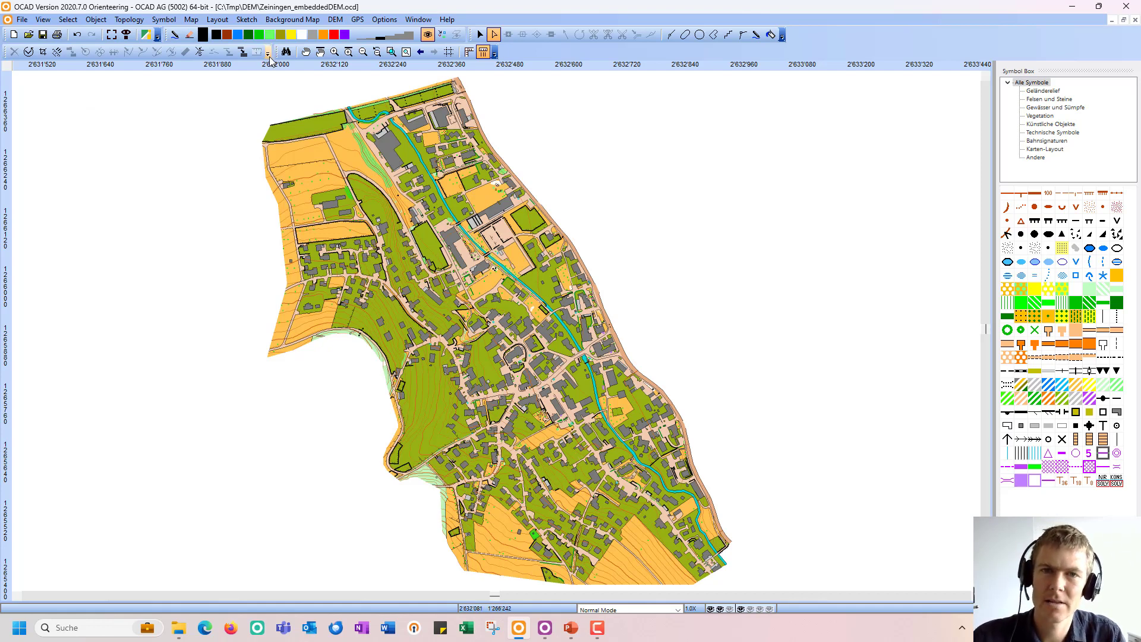
click(335, 19)
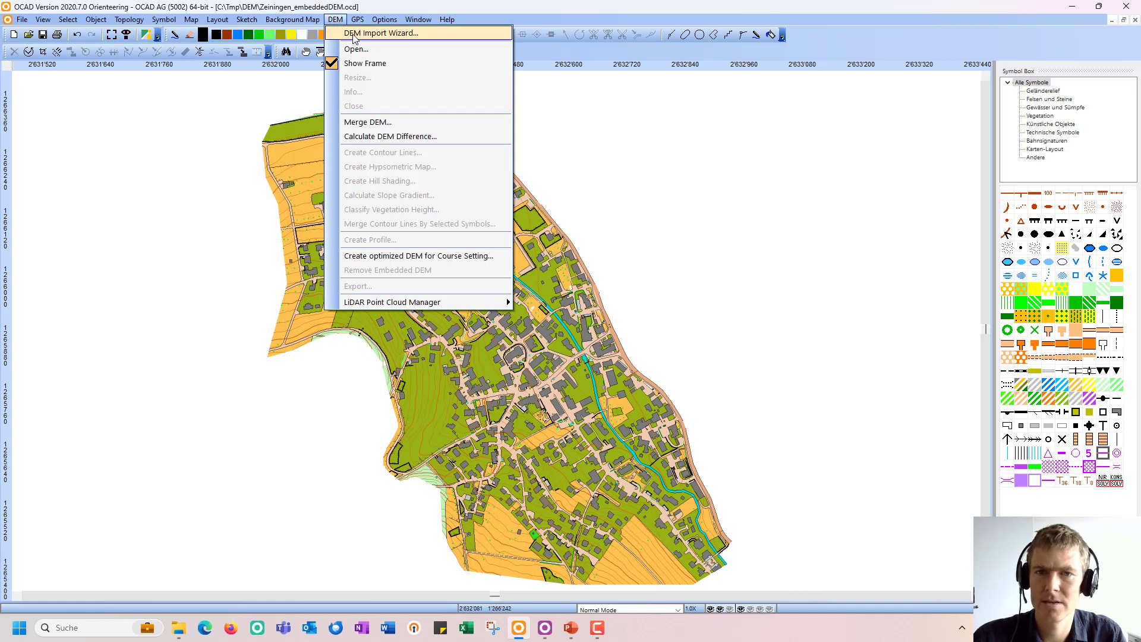
- Start a DEM import with the SWISSALTI3D terrain tiles 1265 and 1266
click(355, 35)
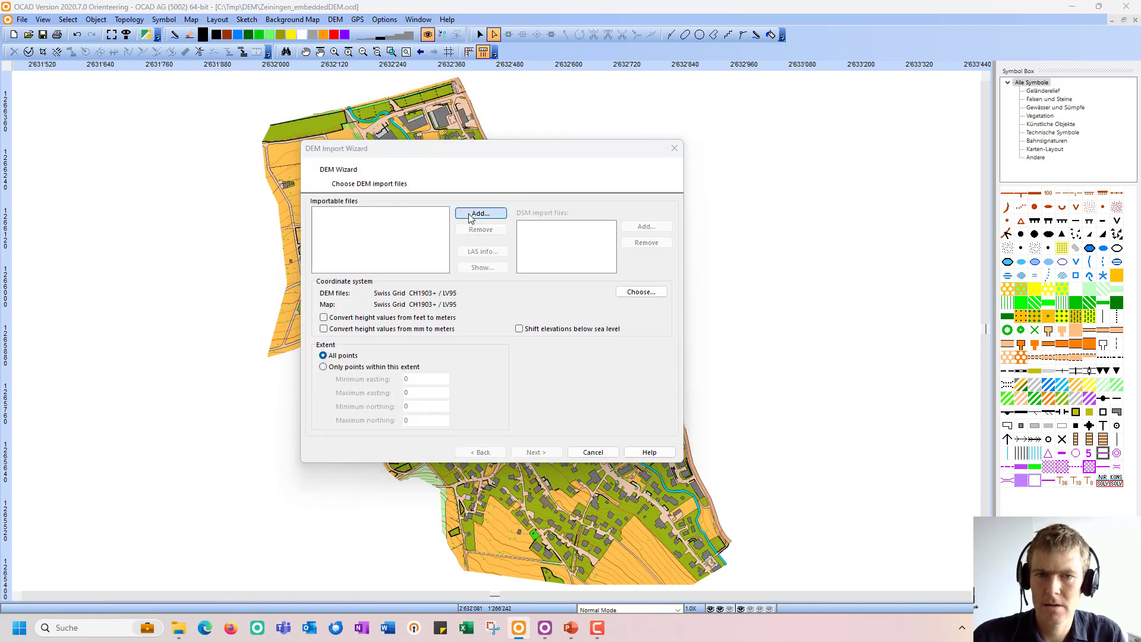
click(470, 214)
click(444, 284)
shift+click(441, 297)
click(966, 549)
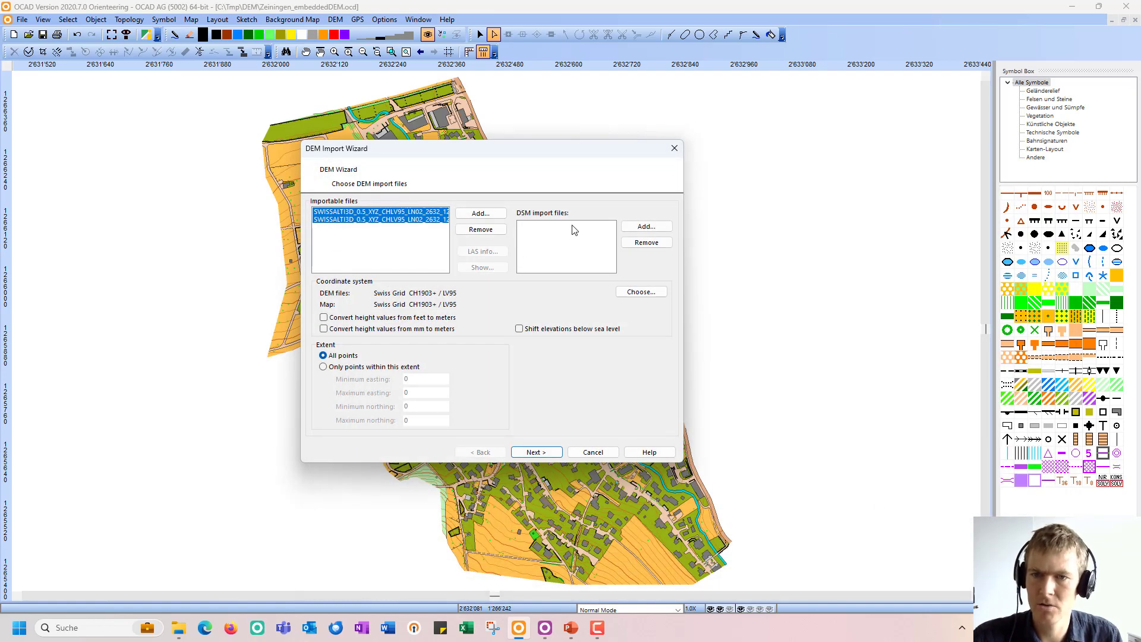
- Add both swisssurface3d tiles as the surface model and proceed to analysis
click(647, 230)
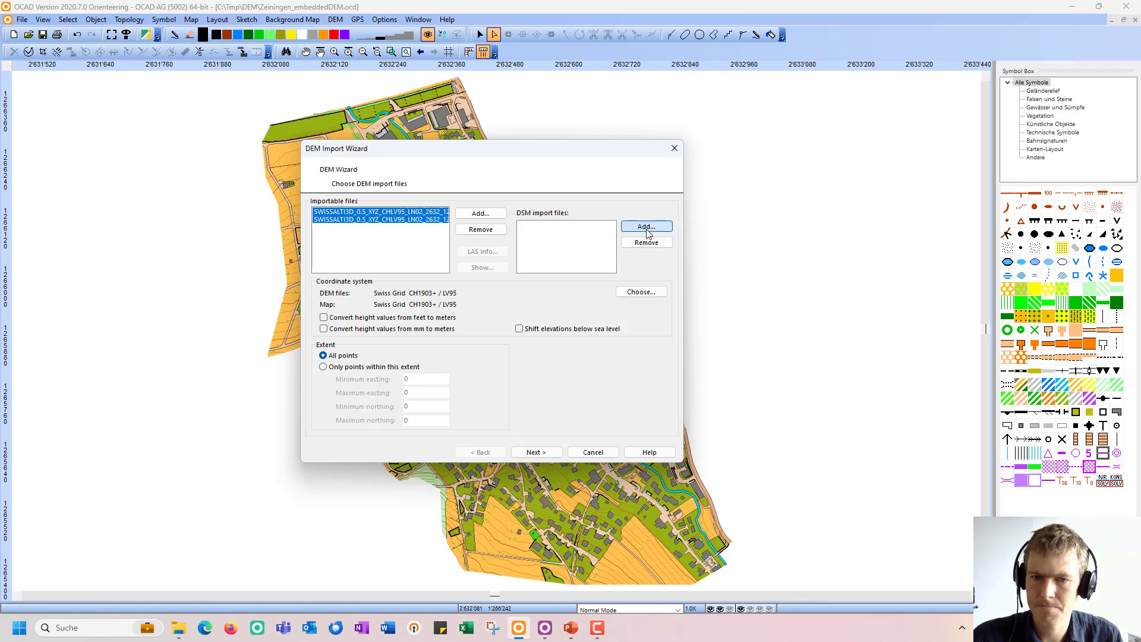
drag(475, 373, 447, 325)
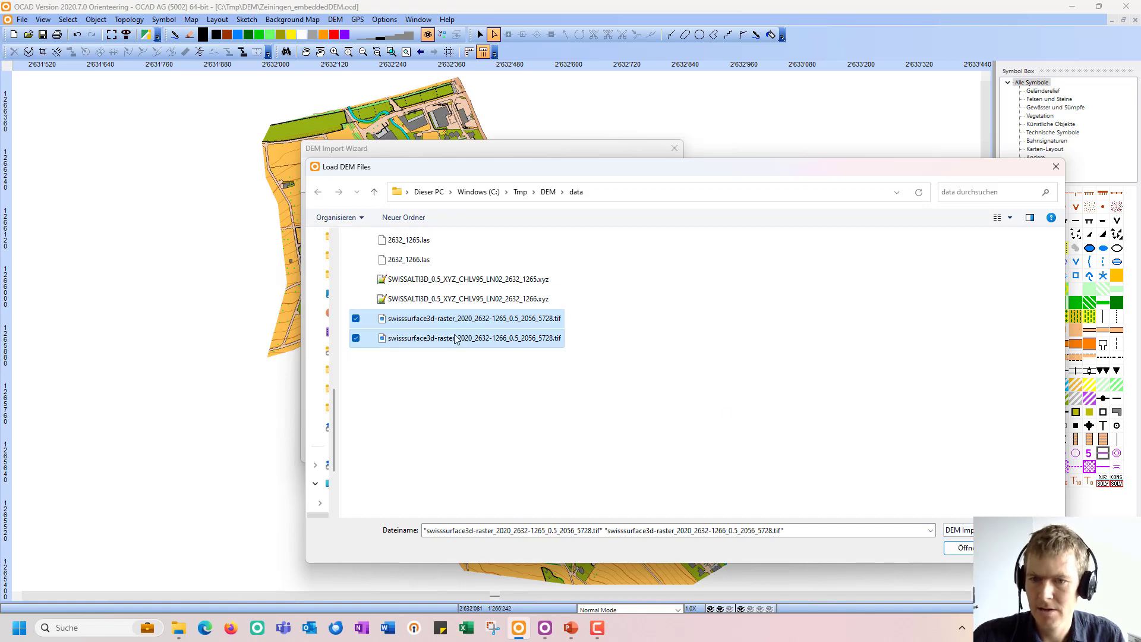
click(964, 550)
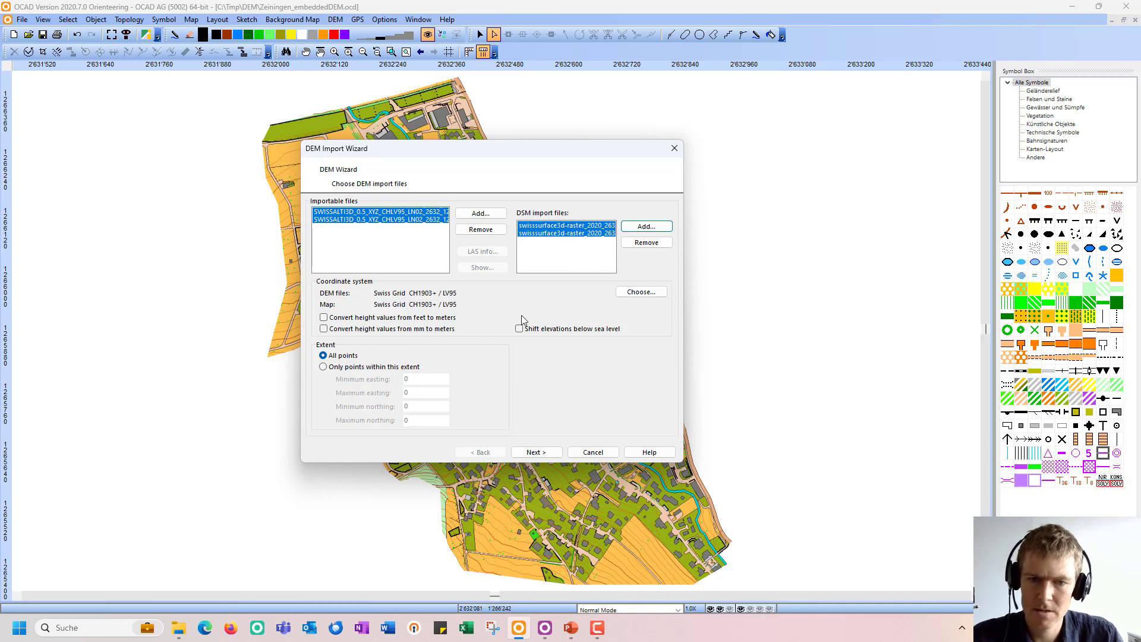
click(536, 452)
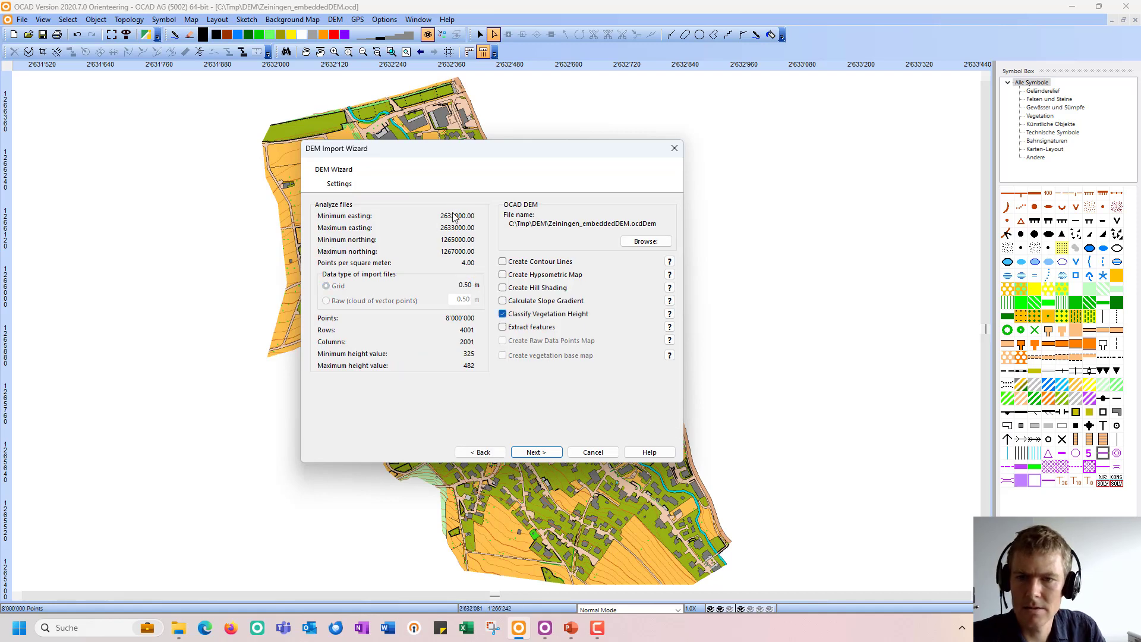
- Save the DEM as Zeiningen_vegetation.ocdDem and load the vegetation-height result as a background map
click(646, 241)
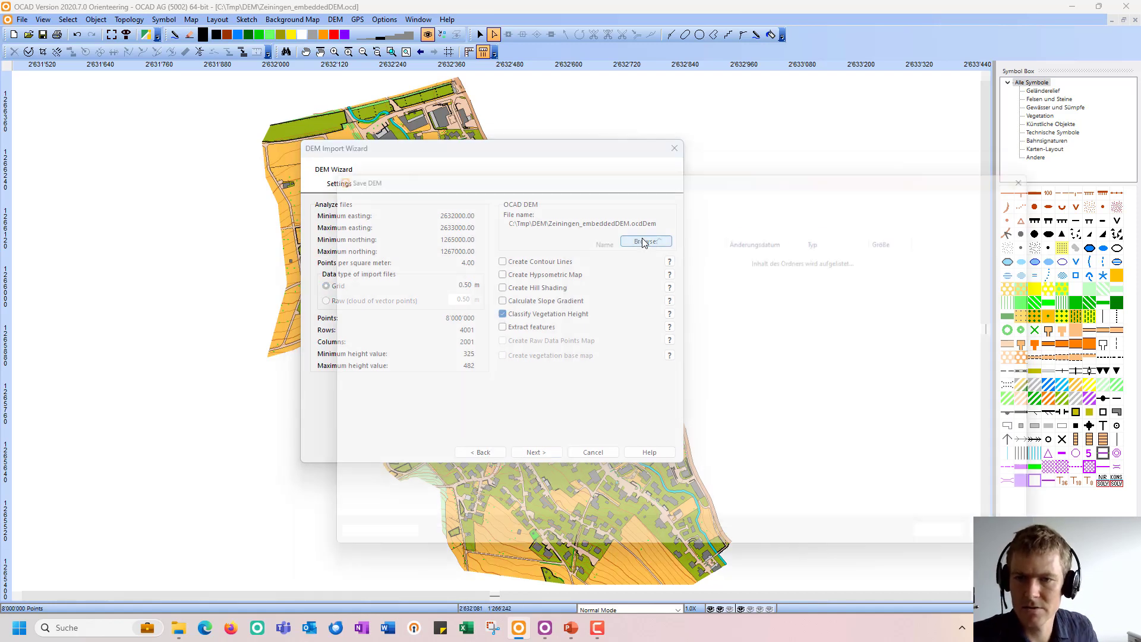
drag(467, 510, 416, 510)
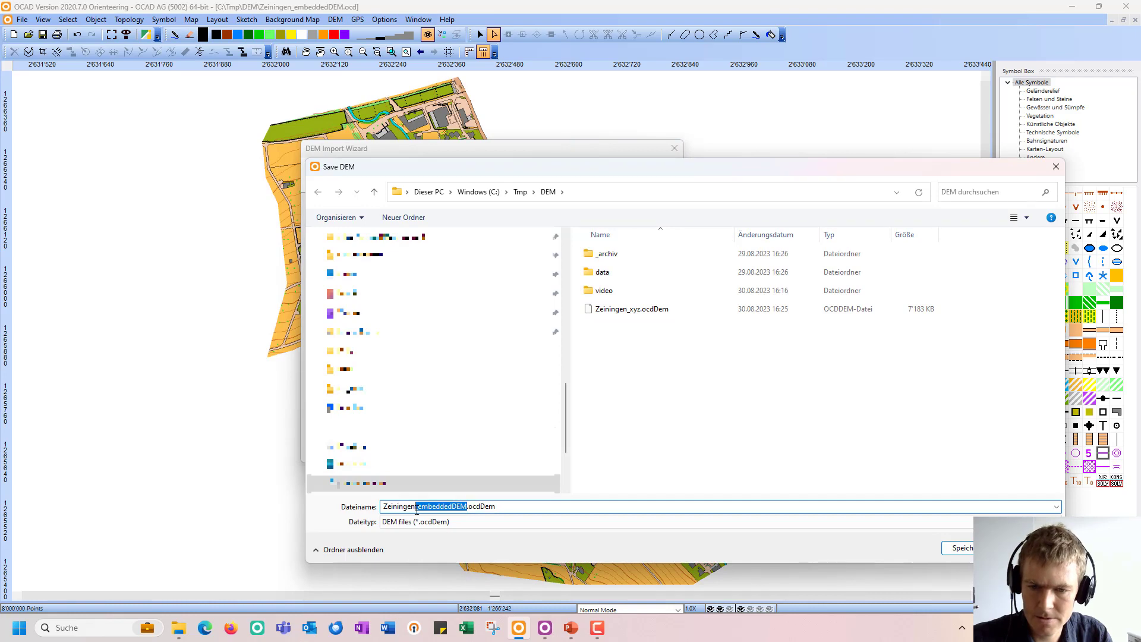
text(vegetation)
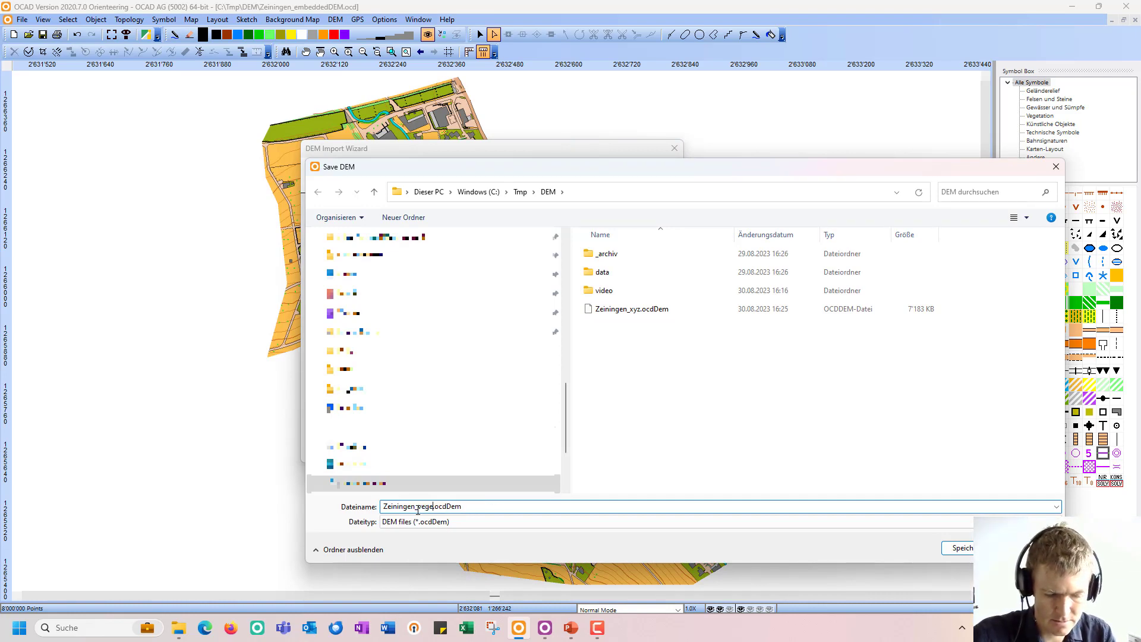
key(Return)
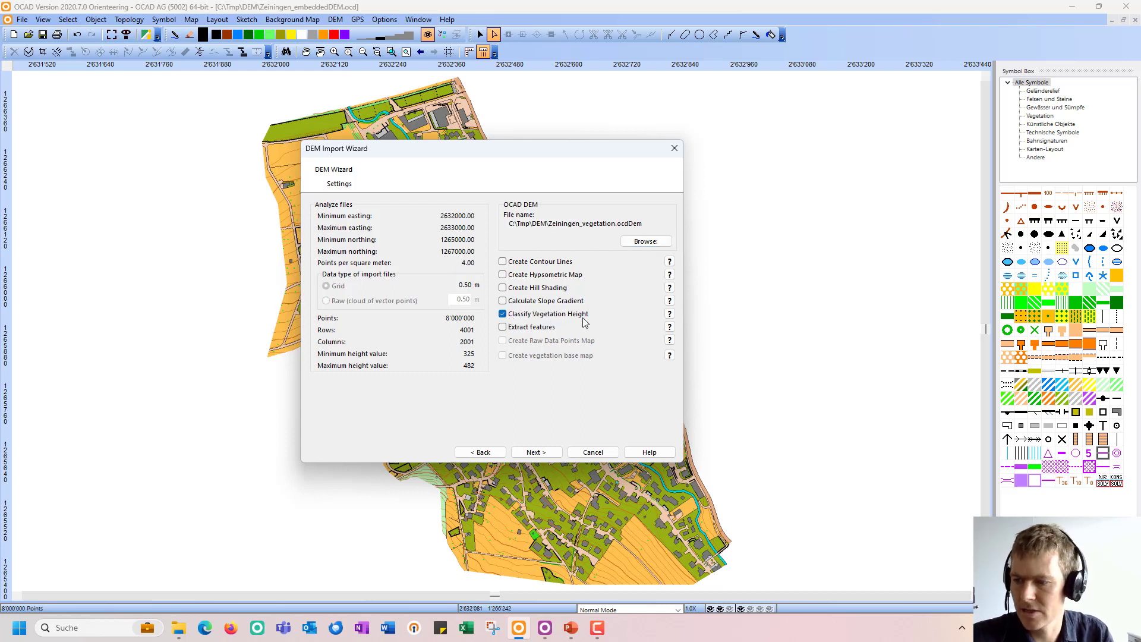
click(546, 454)
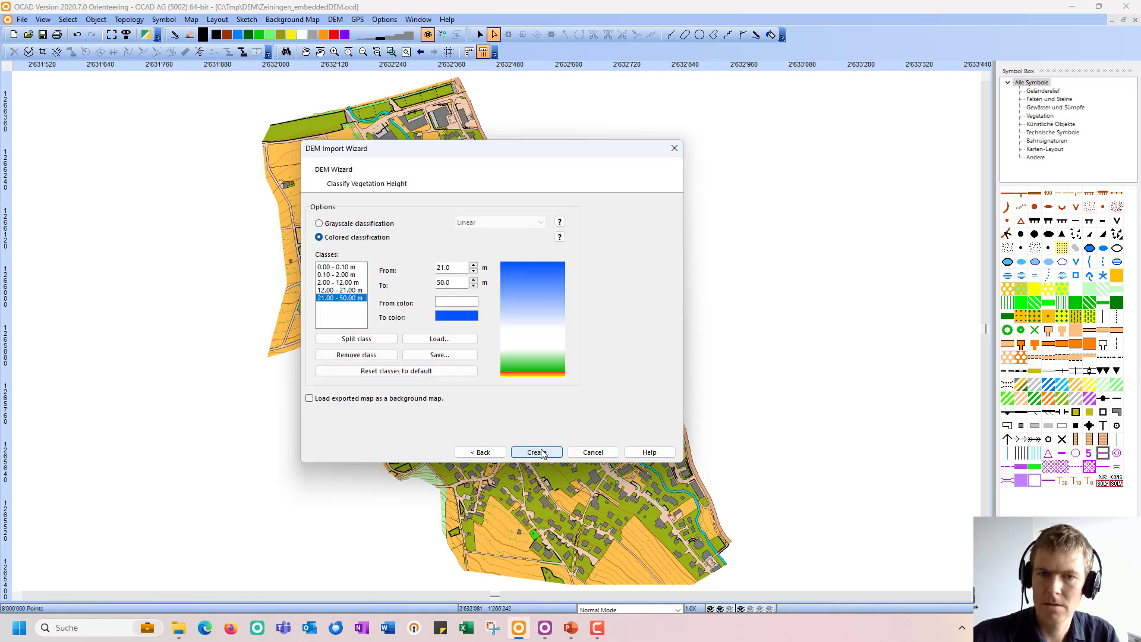
drag(483, 148, 468, 141)
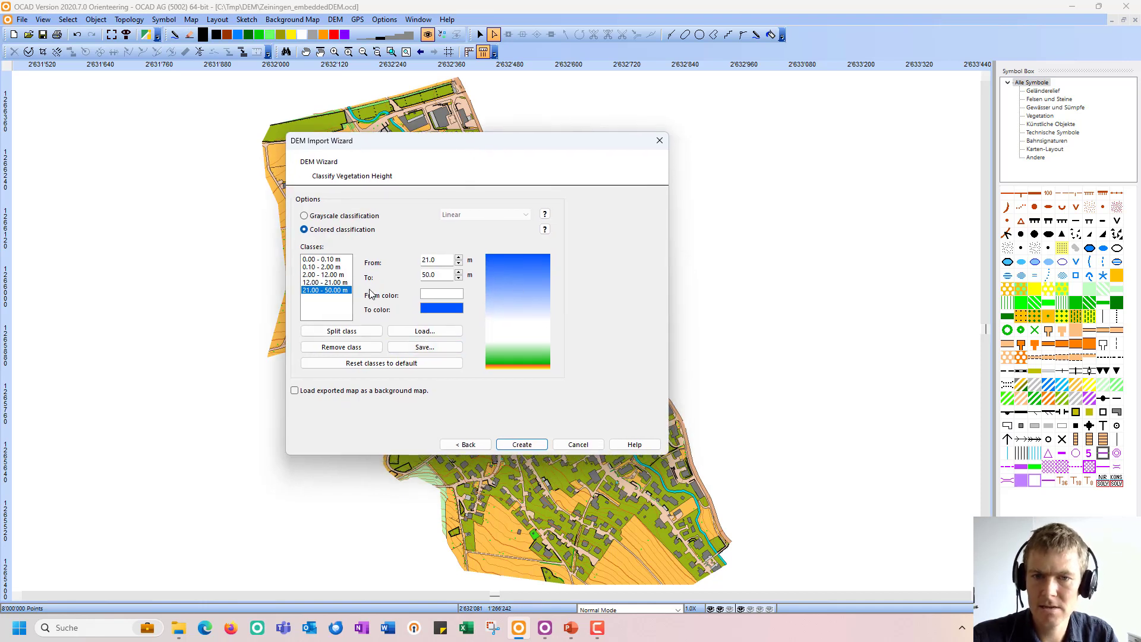
click(296, 394)
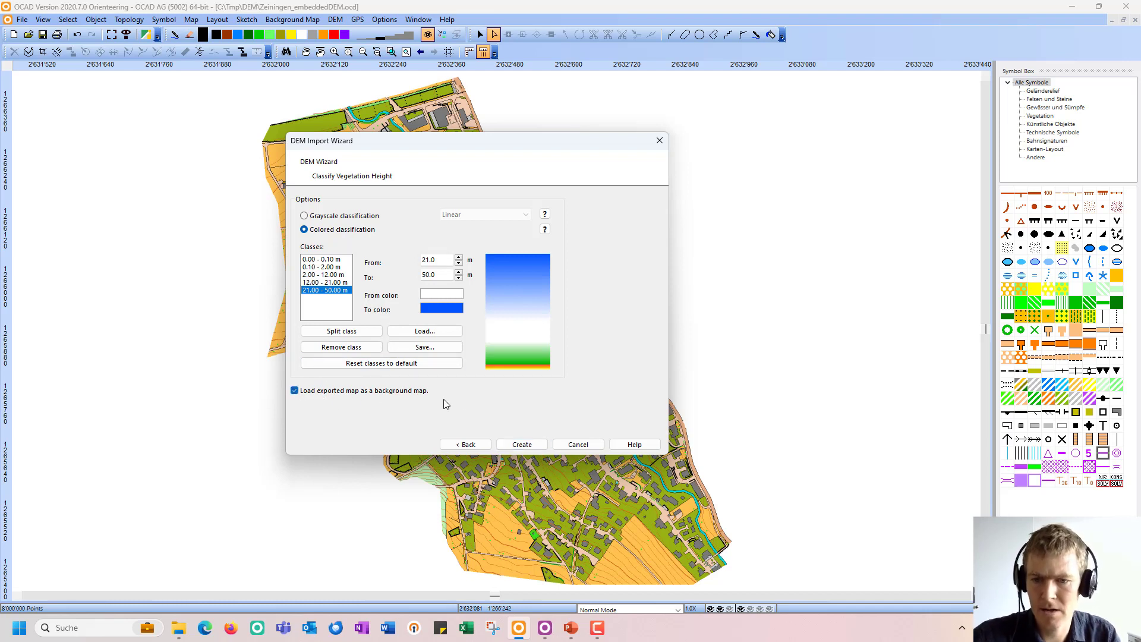
- Create the vegetation height map and scroll around the village to inspect it
click(523, 445)
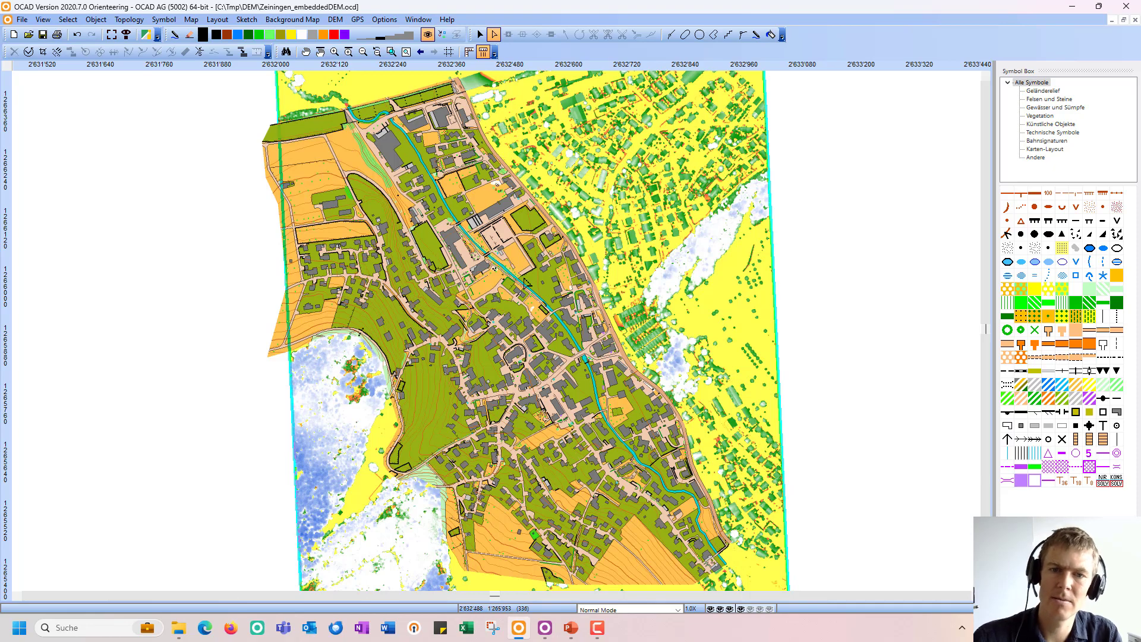
scroll(525, 279, up, 2)
scroll(521, 277, up, 2)
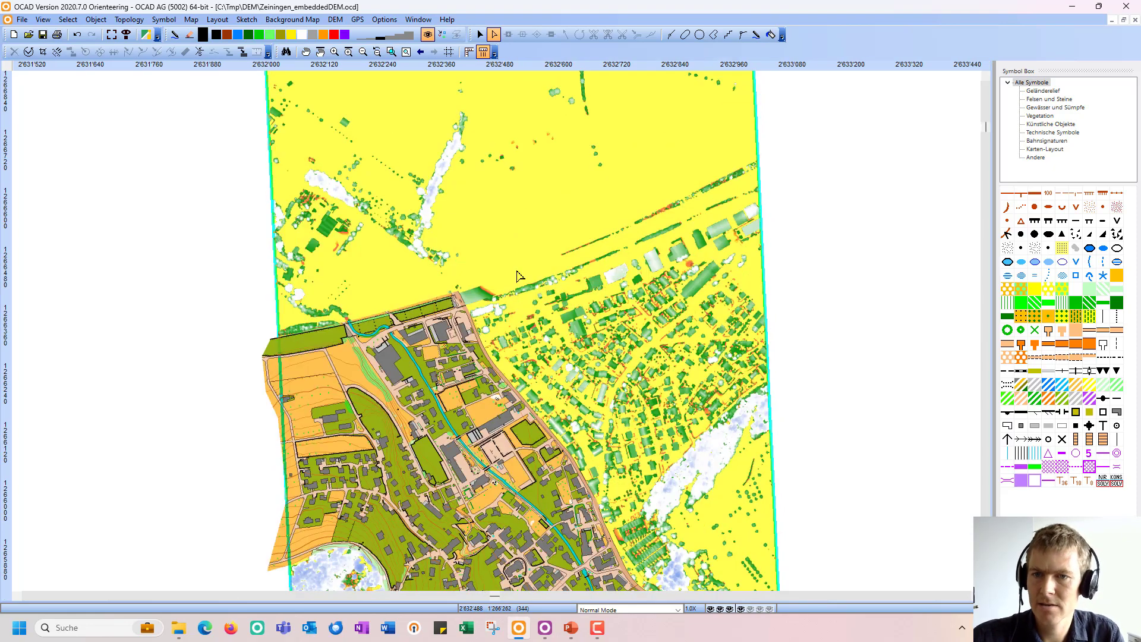
scroll(517, 277, up, 2)
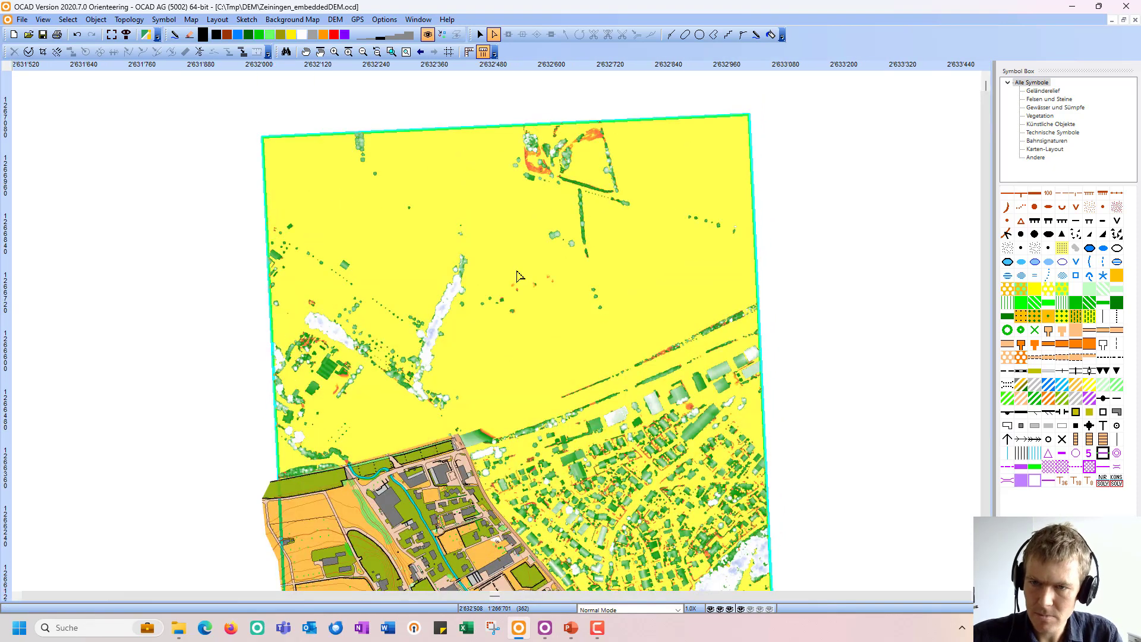
scroll(517, 276, down, 6)
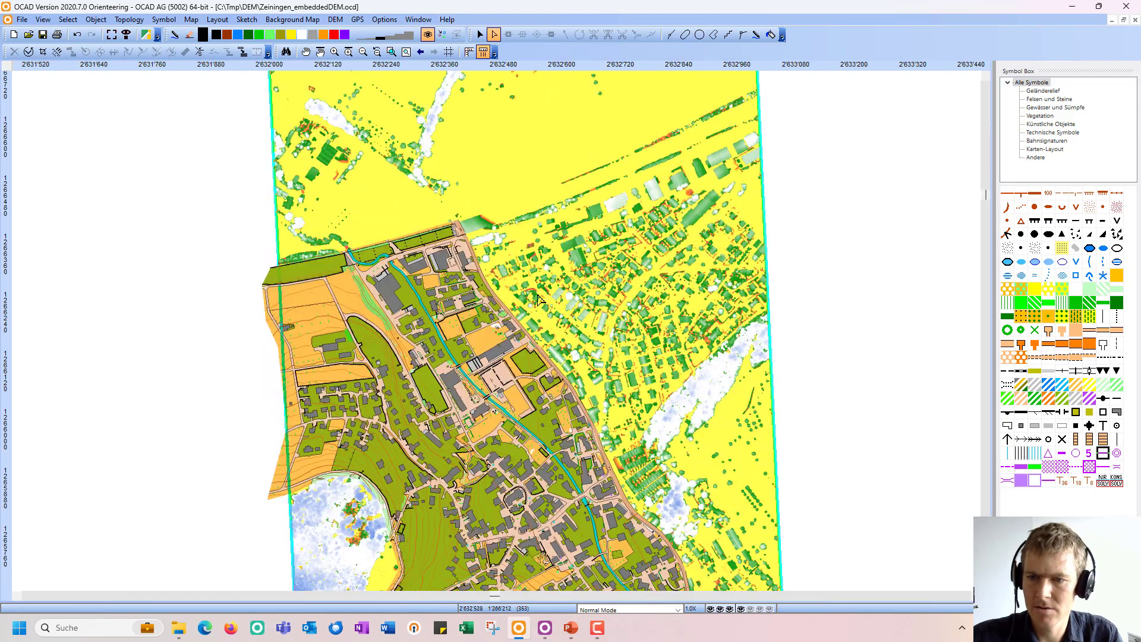
scroll(428, 398, down, 1)
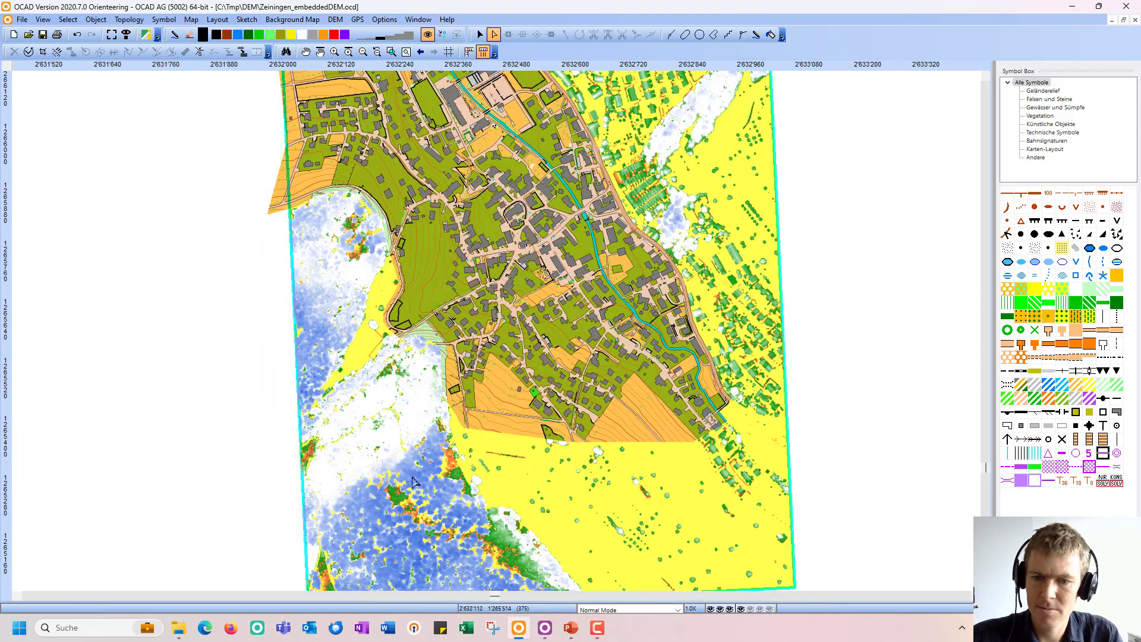
scroll(510, 452, down, 1)
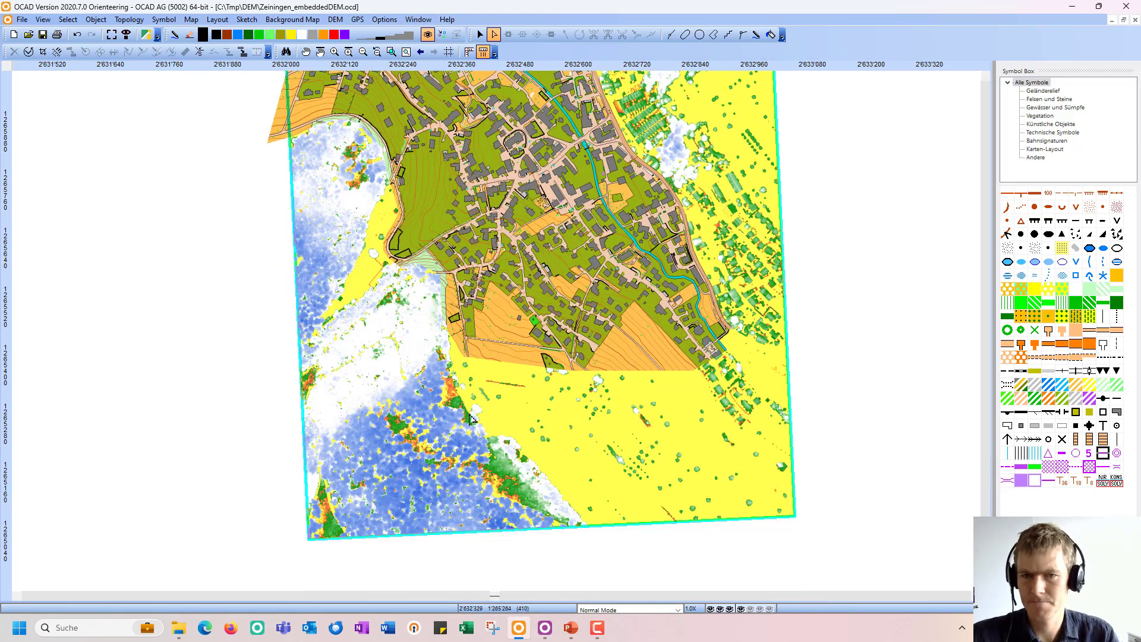
scroll(445, 413, up, 3)
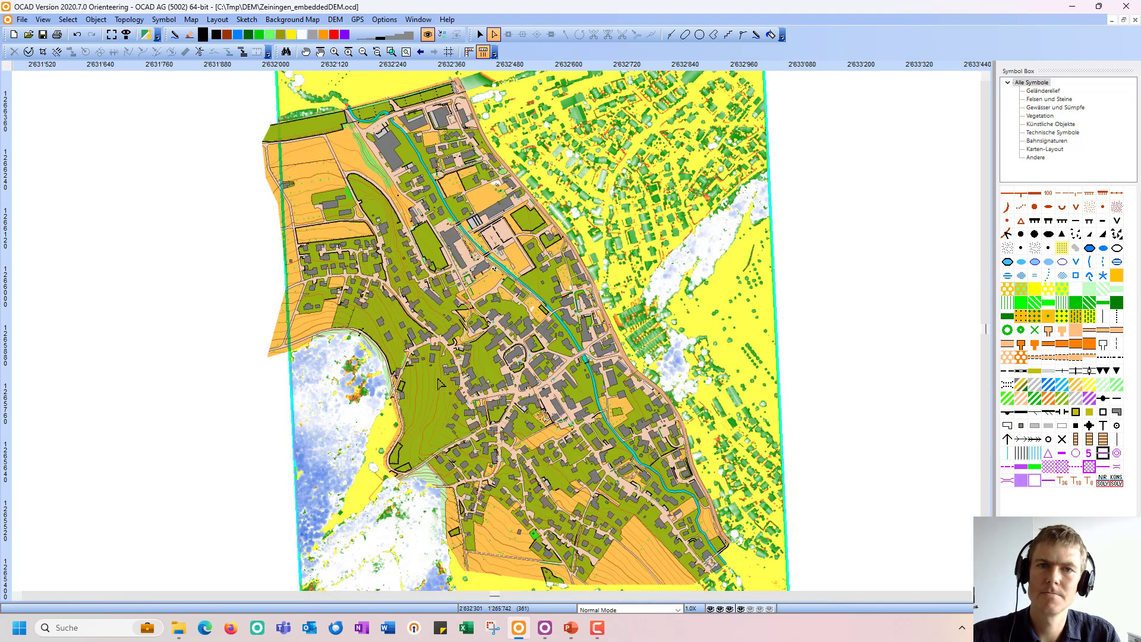
click(336, 20)
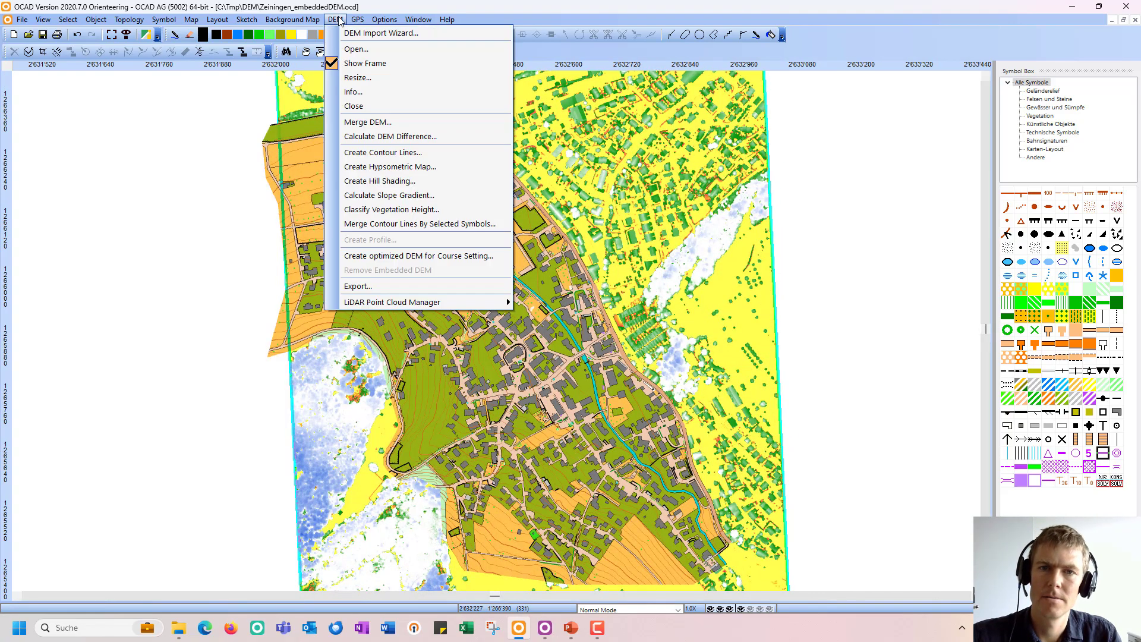
- Close the DEM and remove the vegetation-height map in the background map manager
click(355, 107)
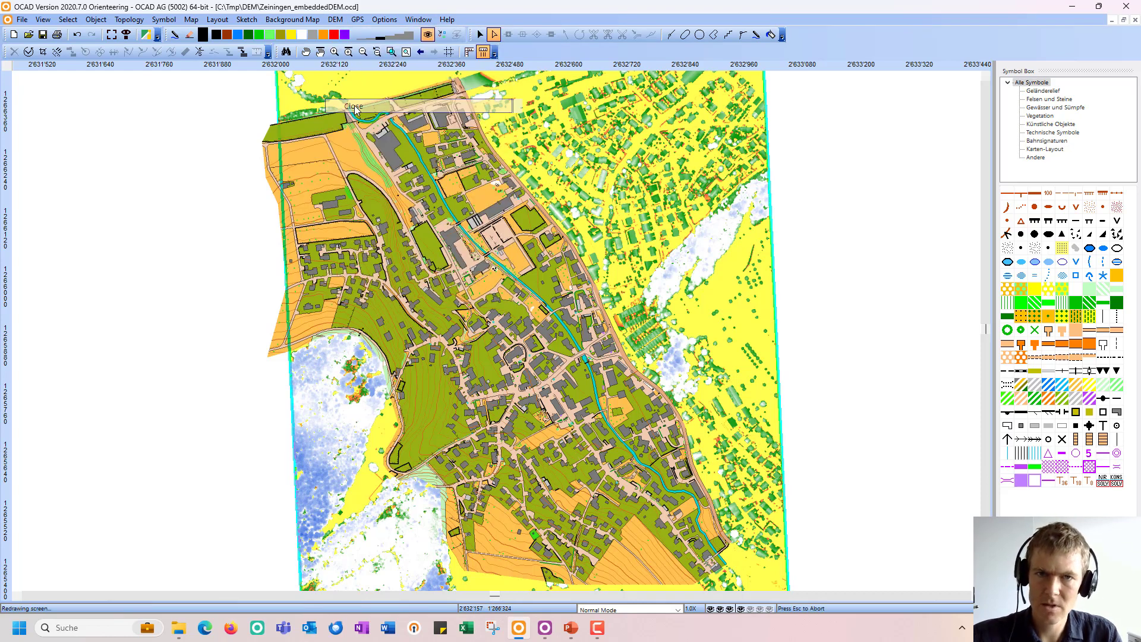
click(337, 20)
mouse_move(297, 19)
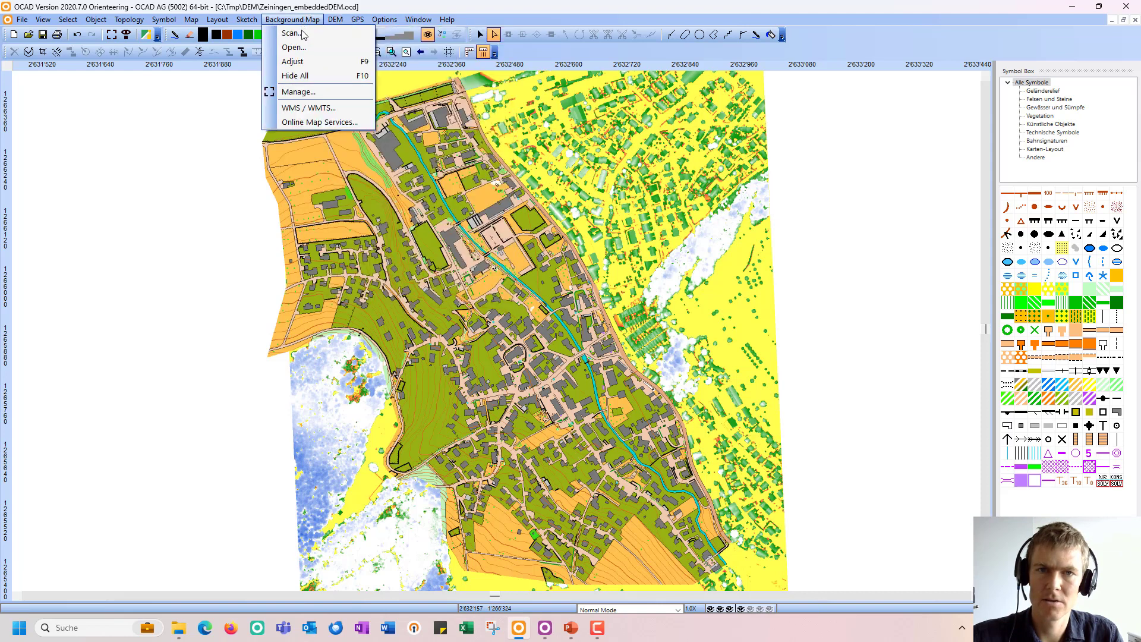
click(299, 92)
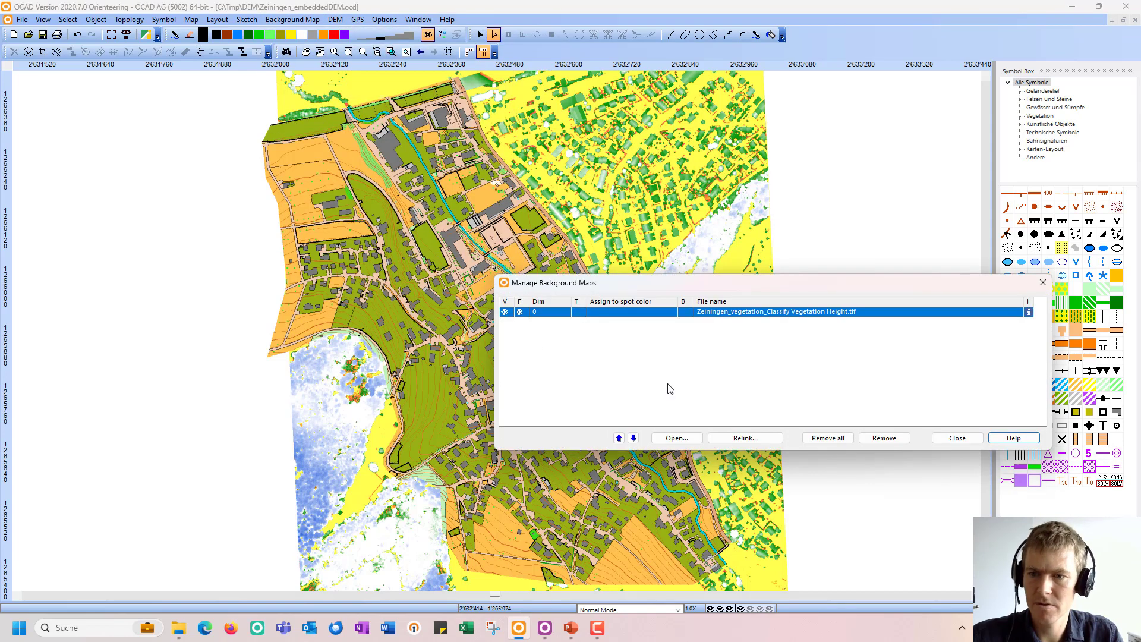
click(906, 440)
click(621, 360)
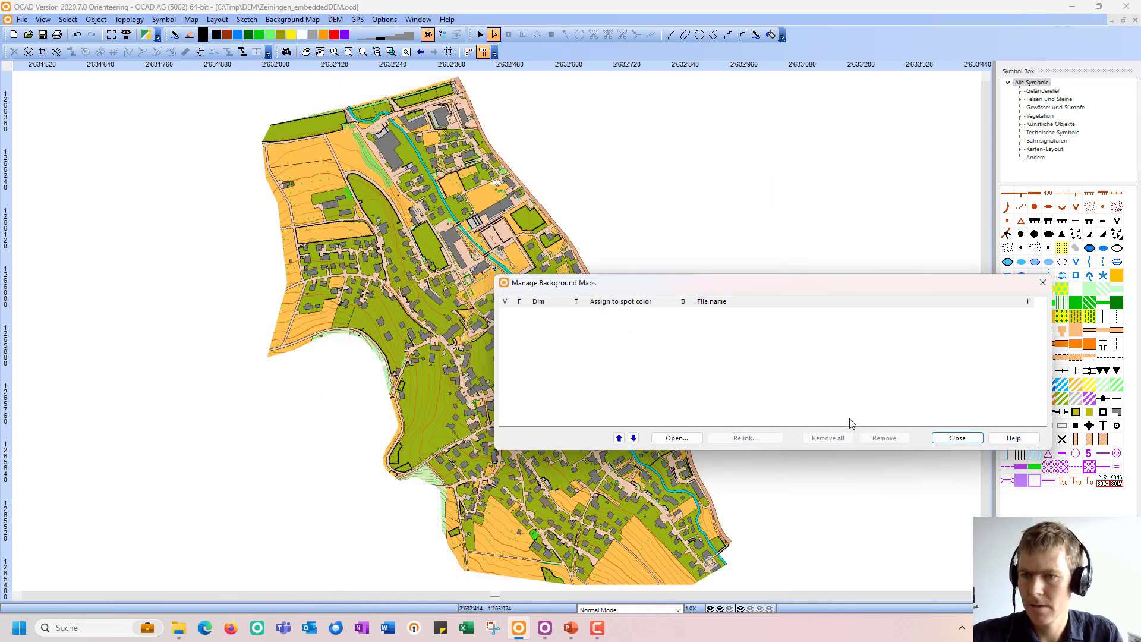
click(948, 440)
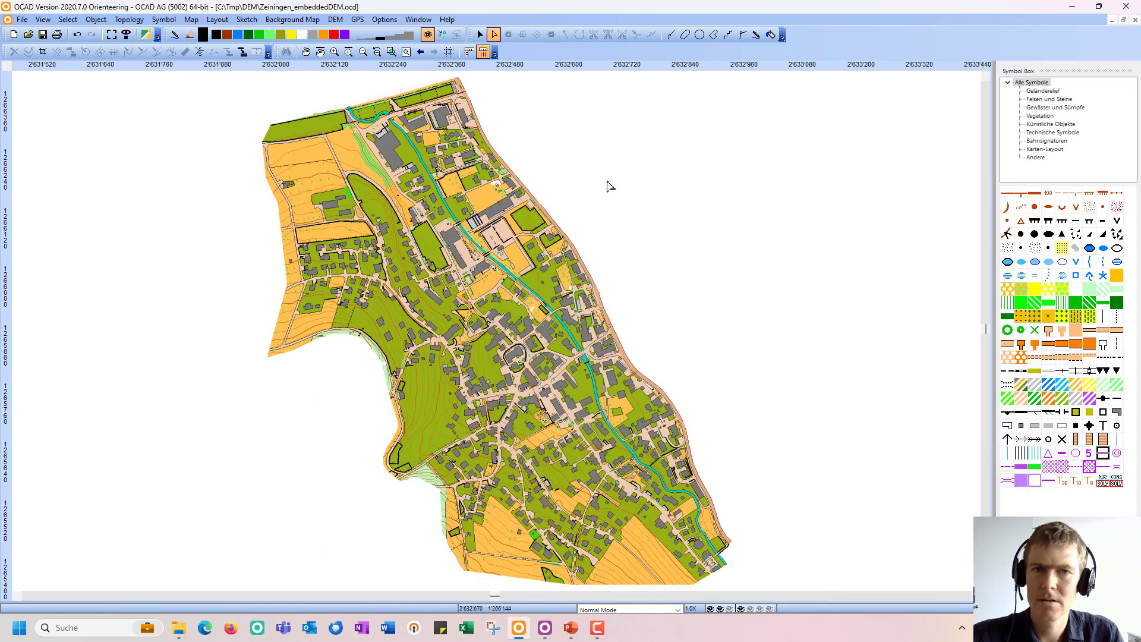
- Start a DEM import from 2632_1265.las and 2632_1266.las and continue to settings
click(335, 19)
click(354, 33)
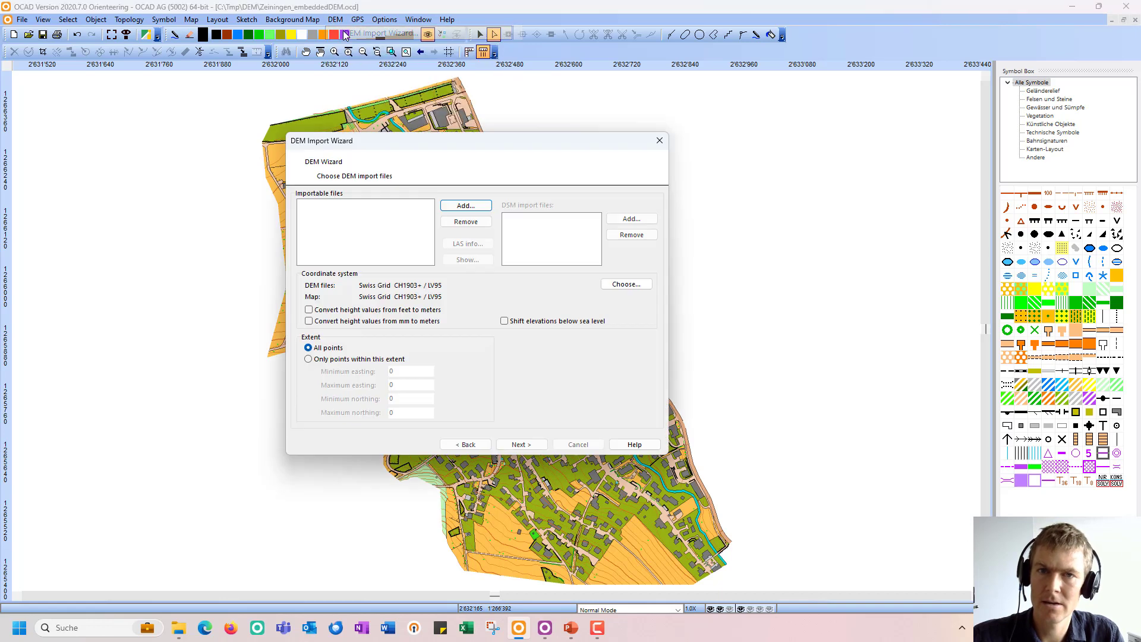
click(466, 206)
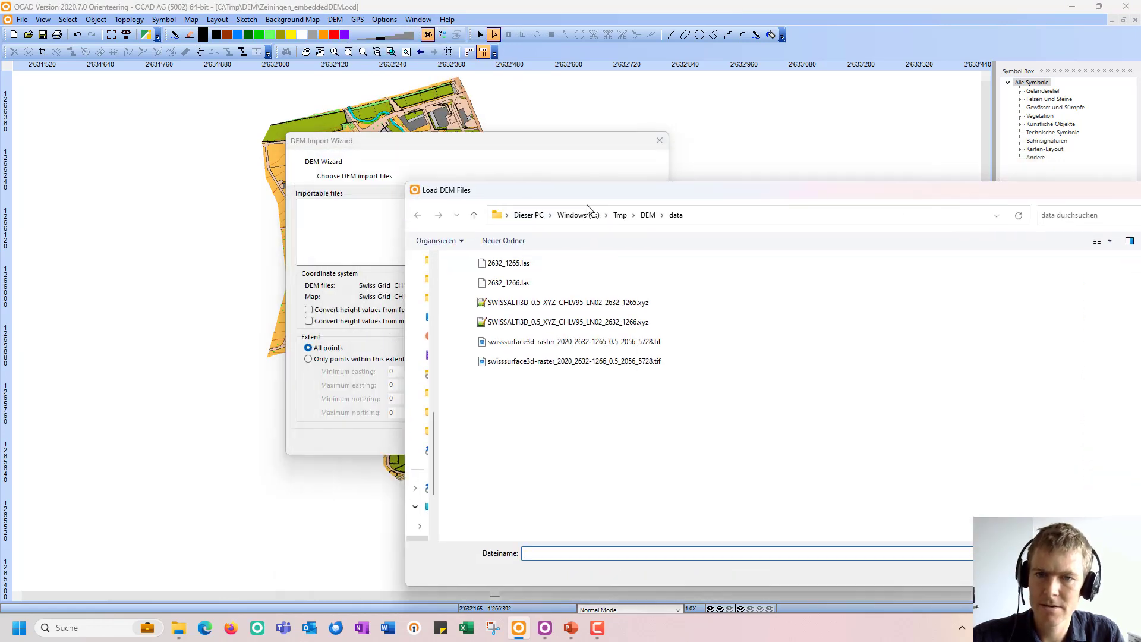
click(500, 274)
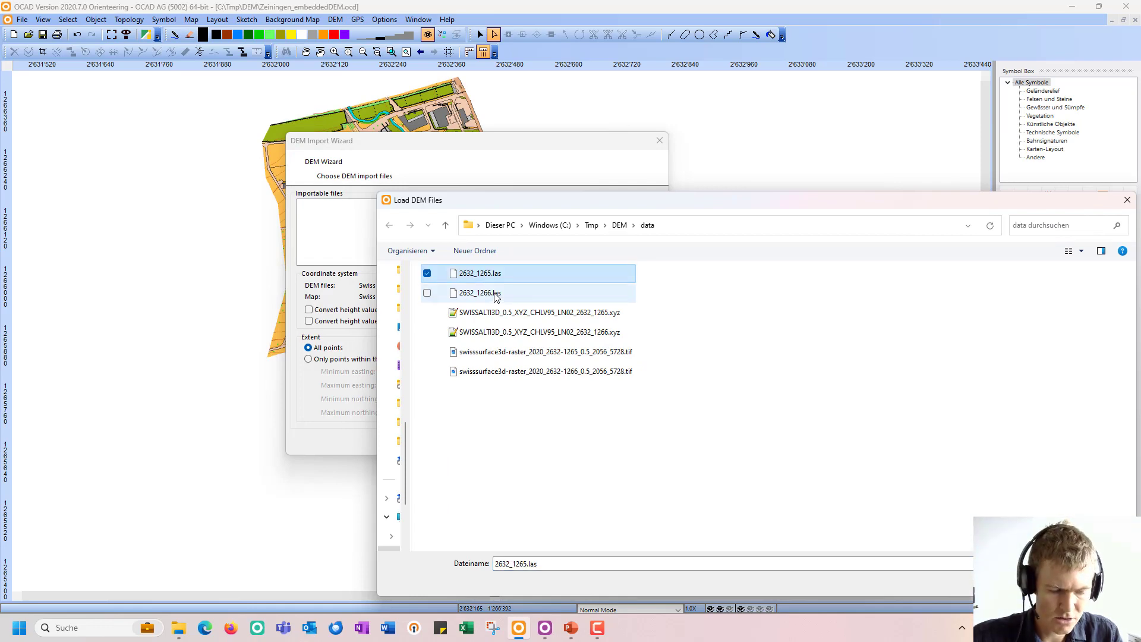
ctrl+click(497, 293)
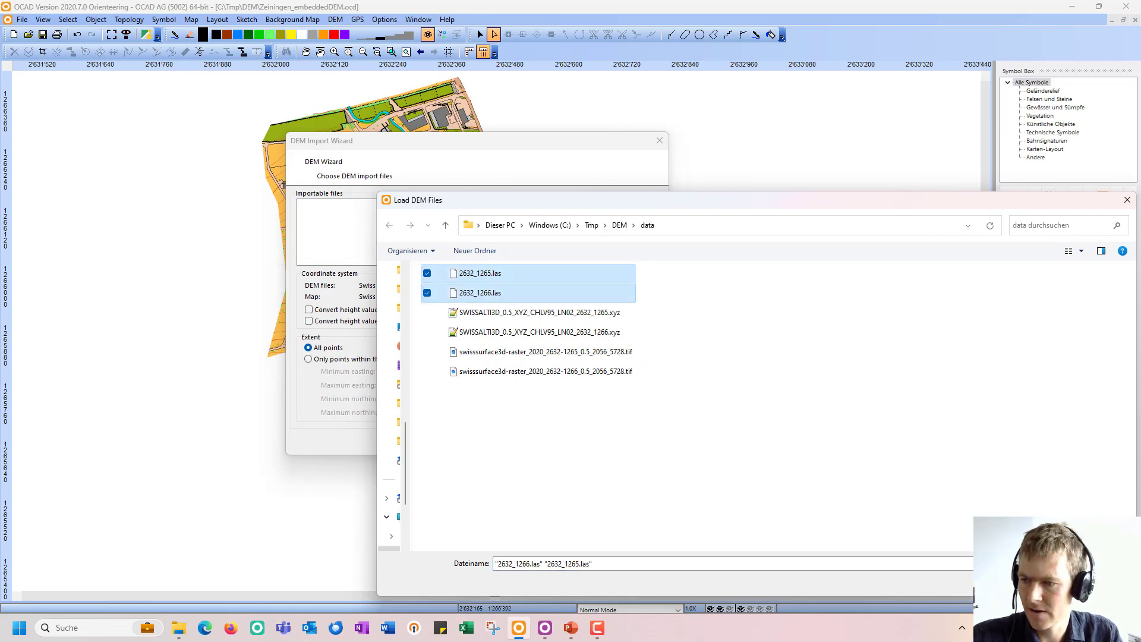
key(Return)
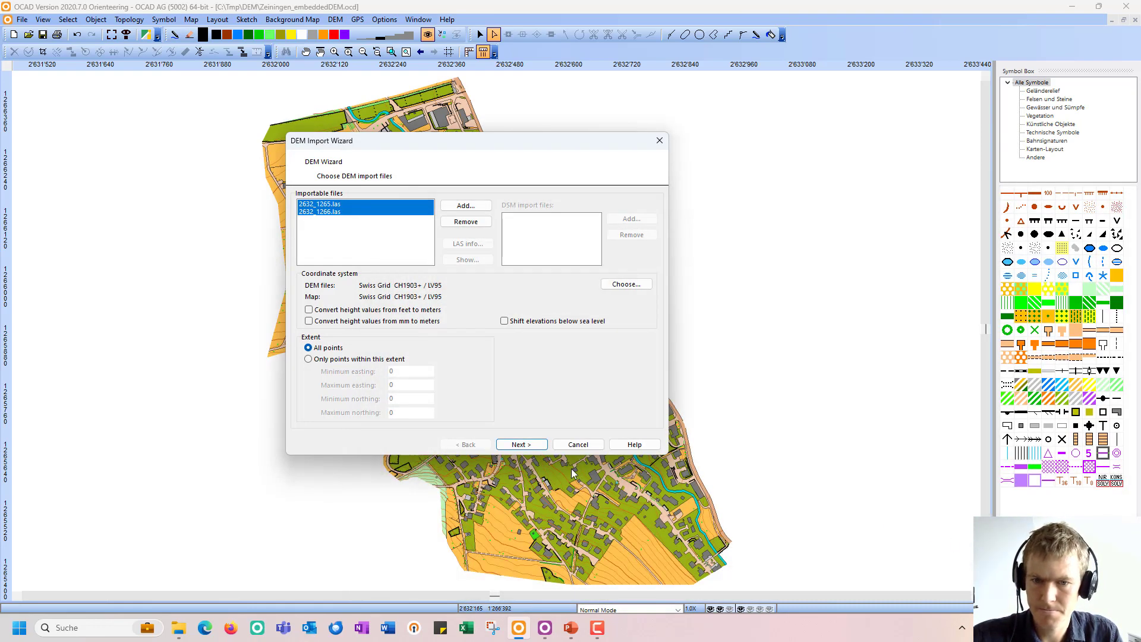
click(540, 447)
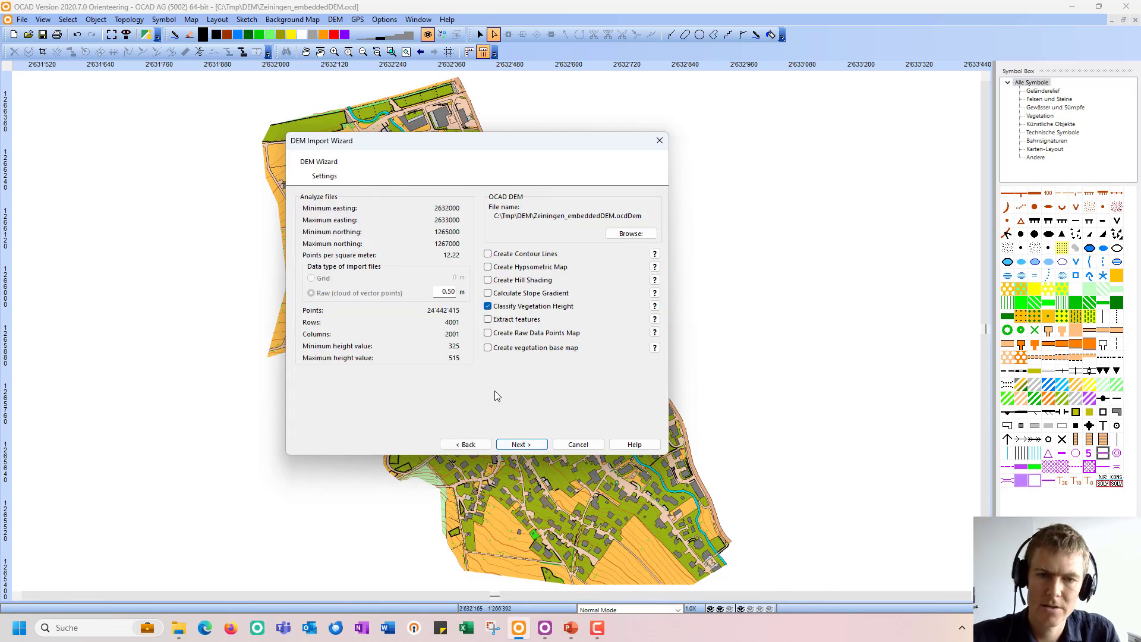
- Set 1 m point spacing, save as Zeiningen_las.ocdDem, and enable contour lines and hill shading
drag(438, 290, 461, 290)
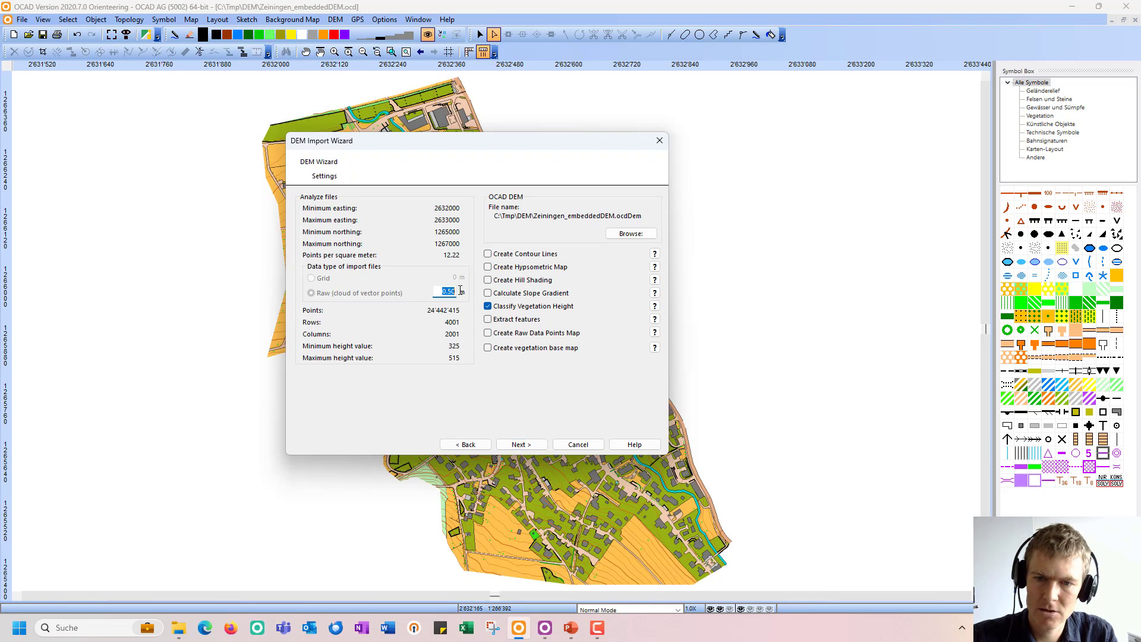
text(1)
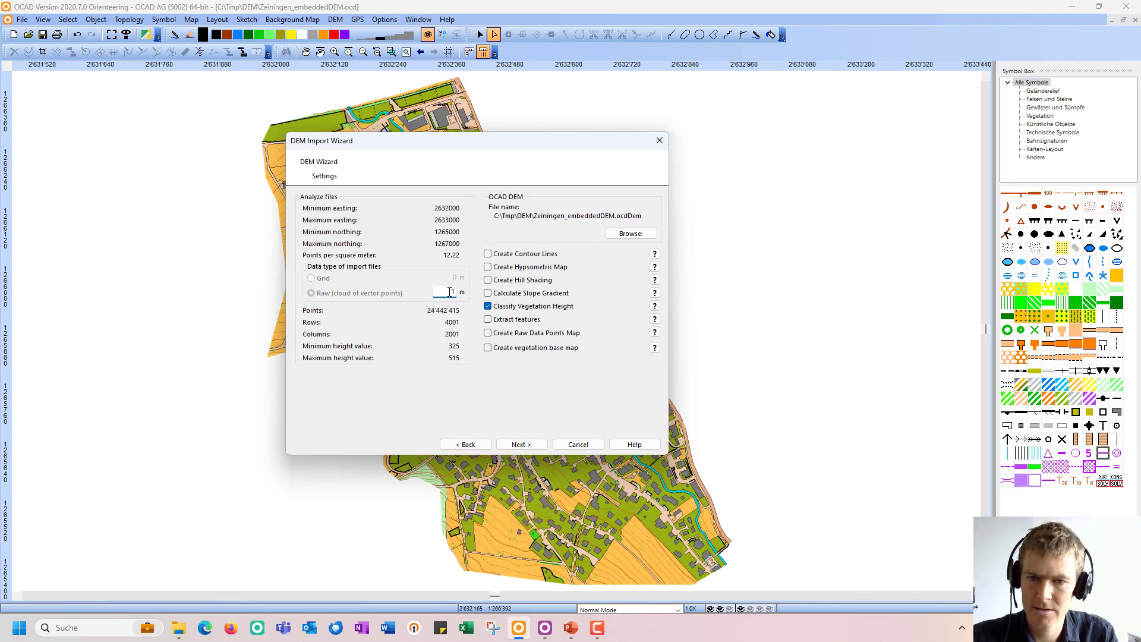
click(630, 233)
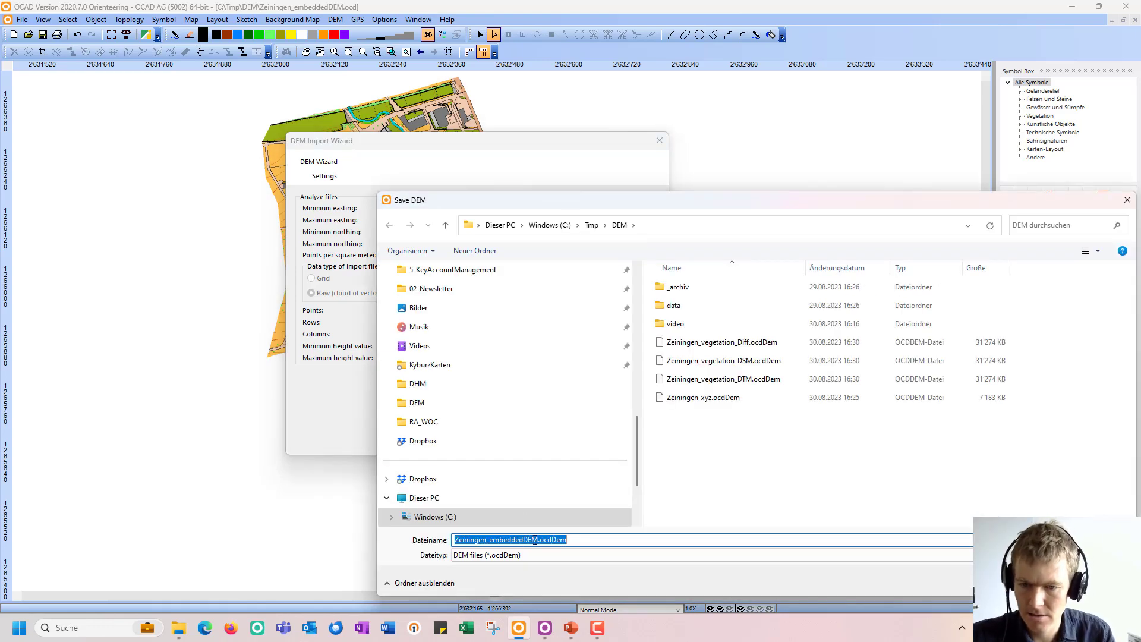
drag(538, 541, 495, 539)
text(las)
key(Return)
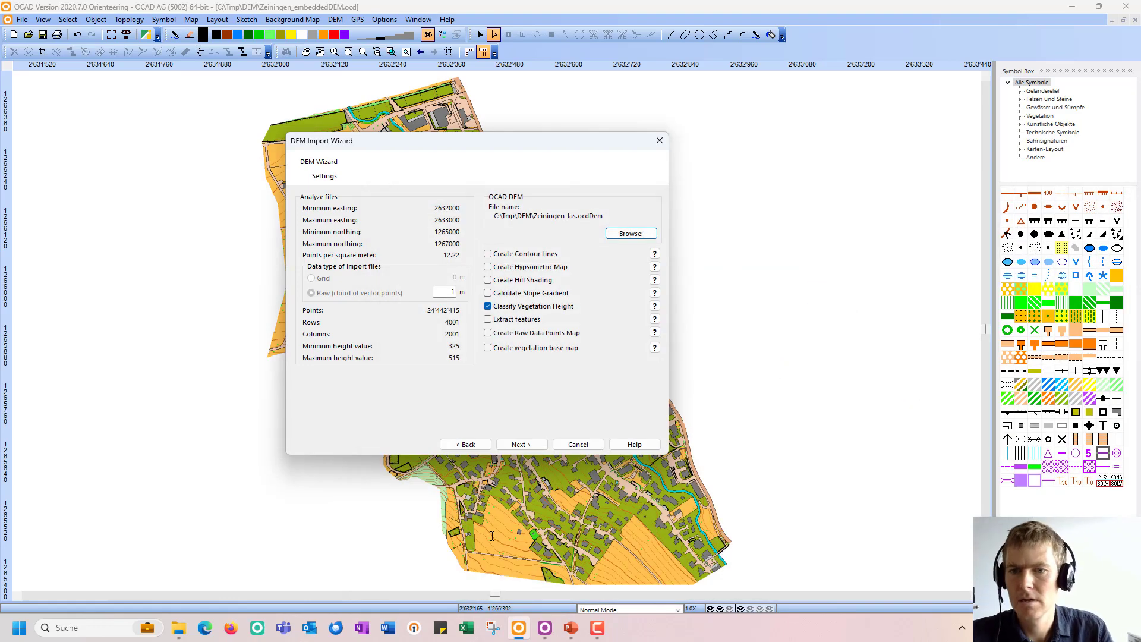
click(510, 256)
click(508, 282)
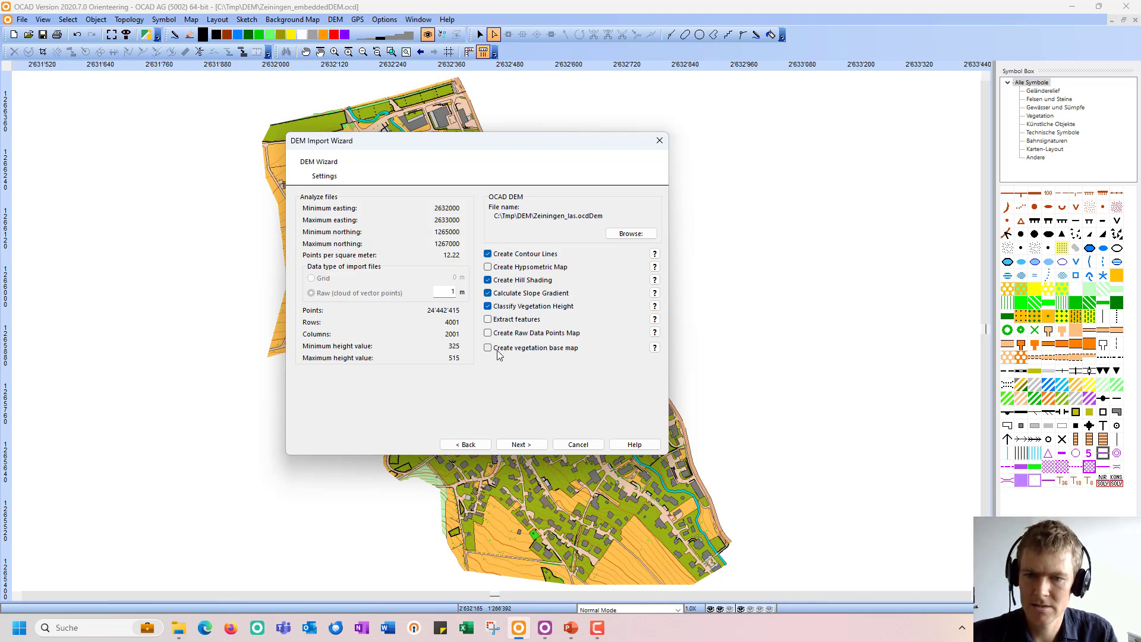
- Use last-return ground points for the DTM and all first-return points for the DSM
click(516, 444)
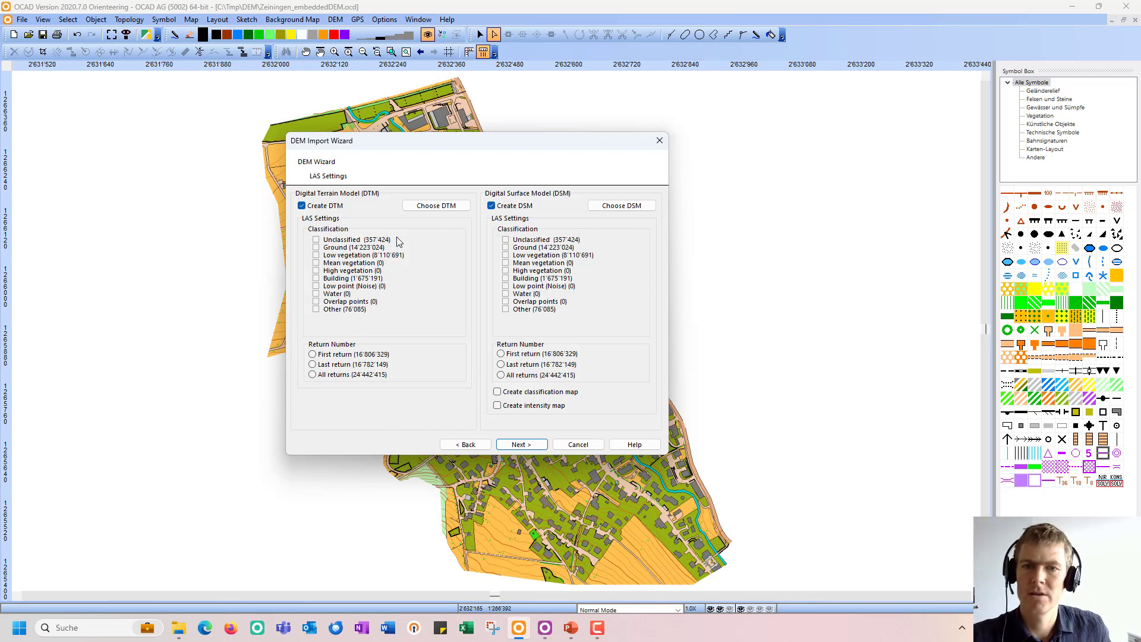
click(436, 206)
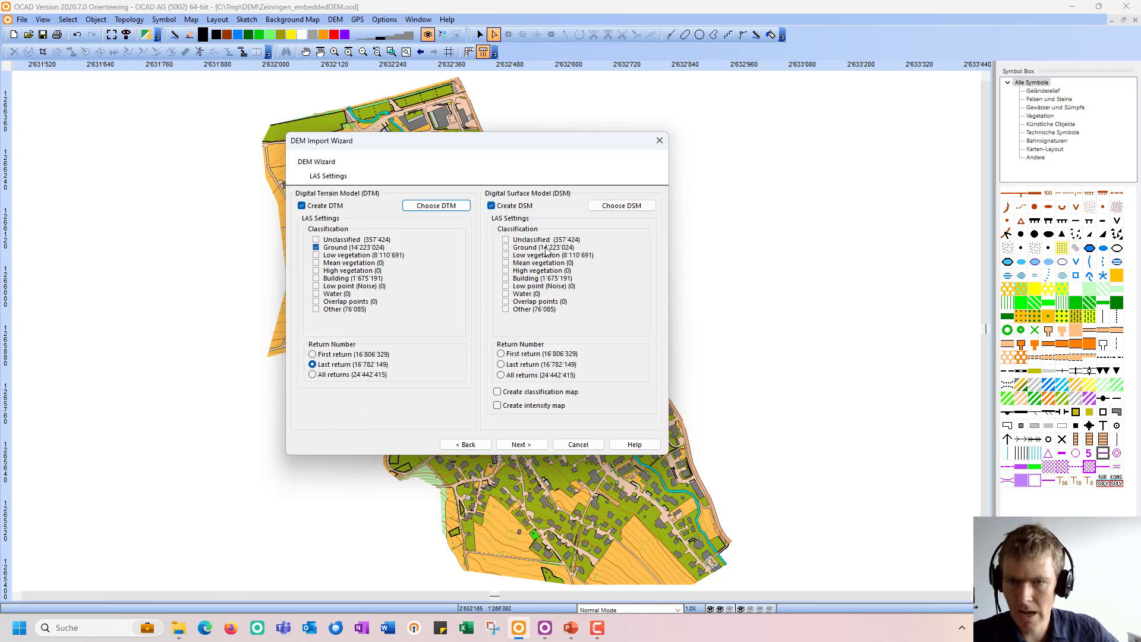
click(621, 206)
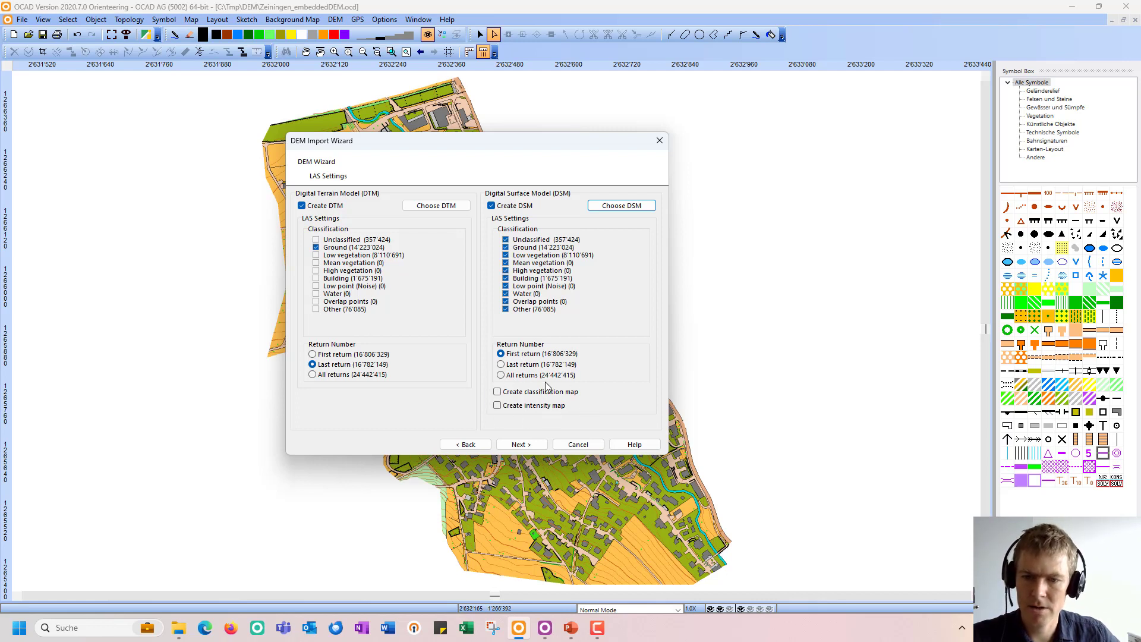
click(522, 445)
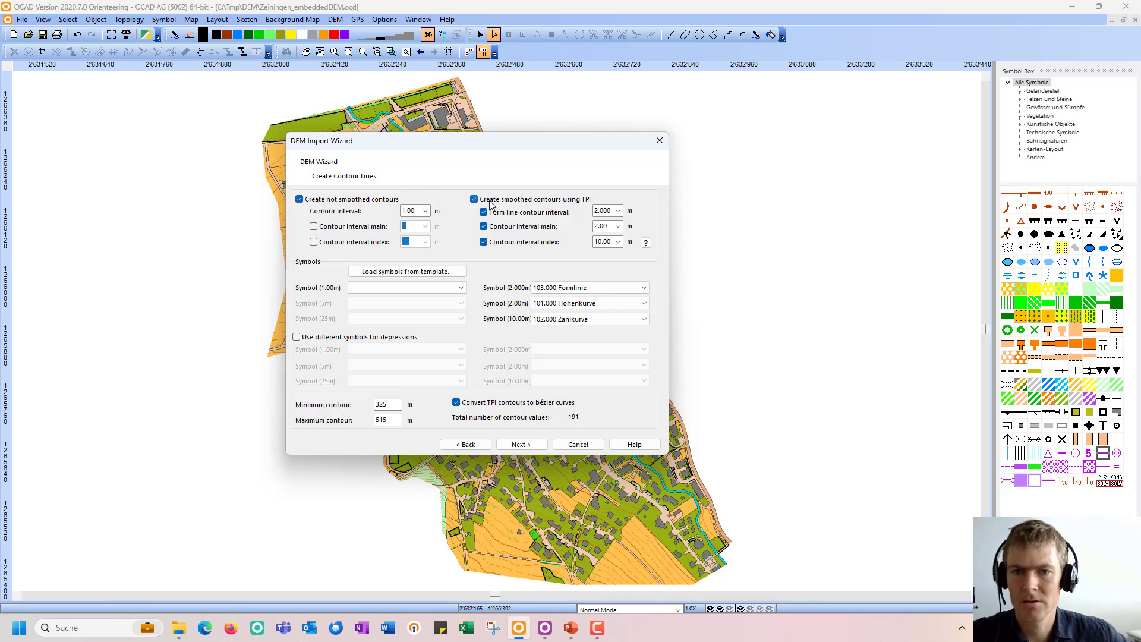
- Turn off form line contours and assign smoothed main contour 10061.000 to the 2 m contours
click(506, 214)
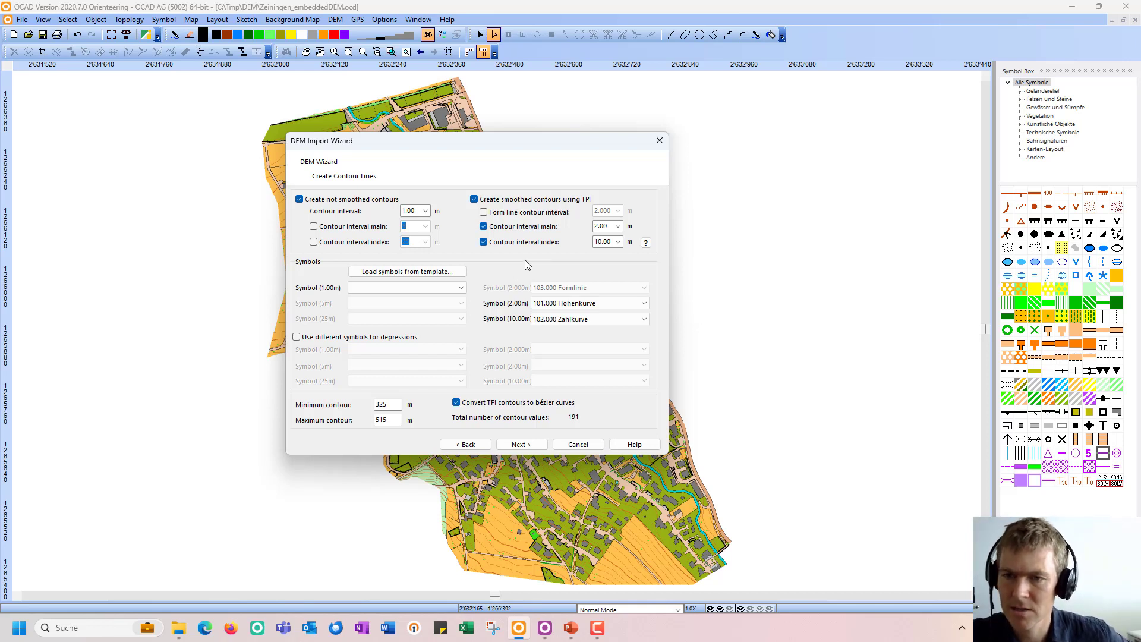
click(458, 273)
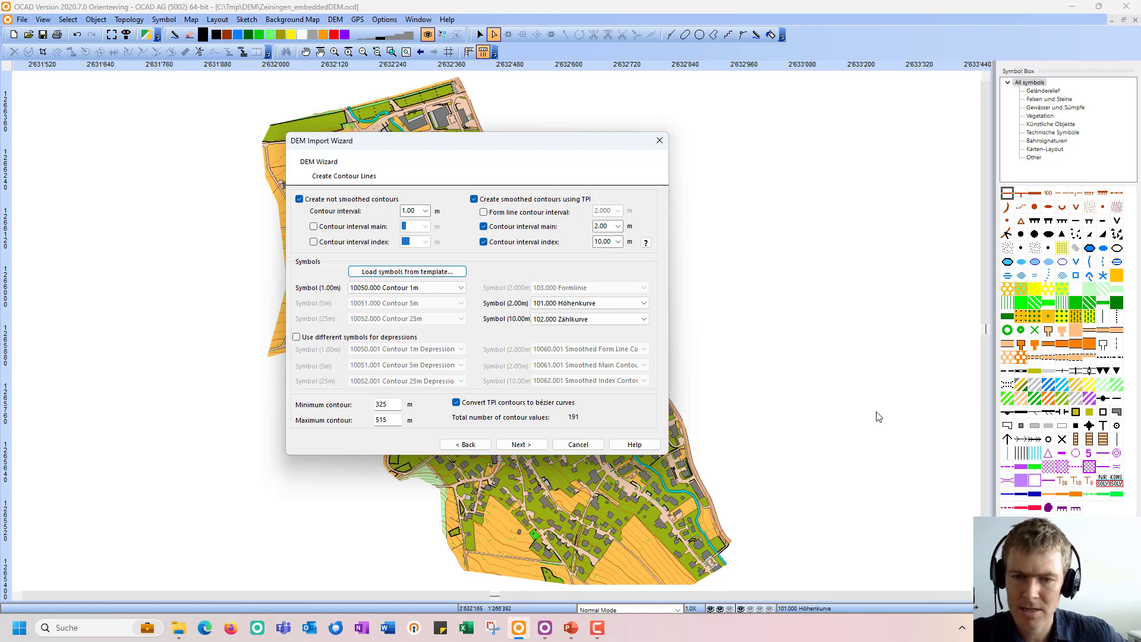
click(571, 304)
drag(644, 316, 647, 358)
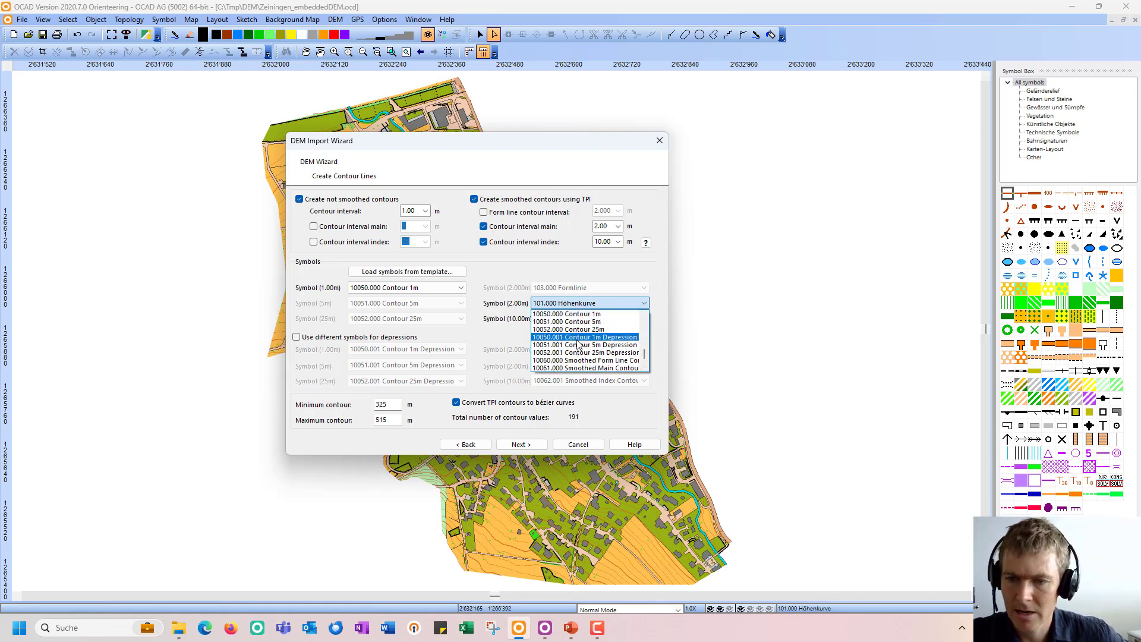
scroll(580, 344, down, 3)
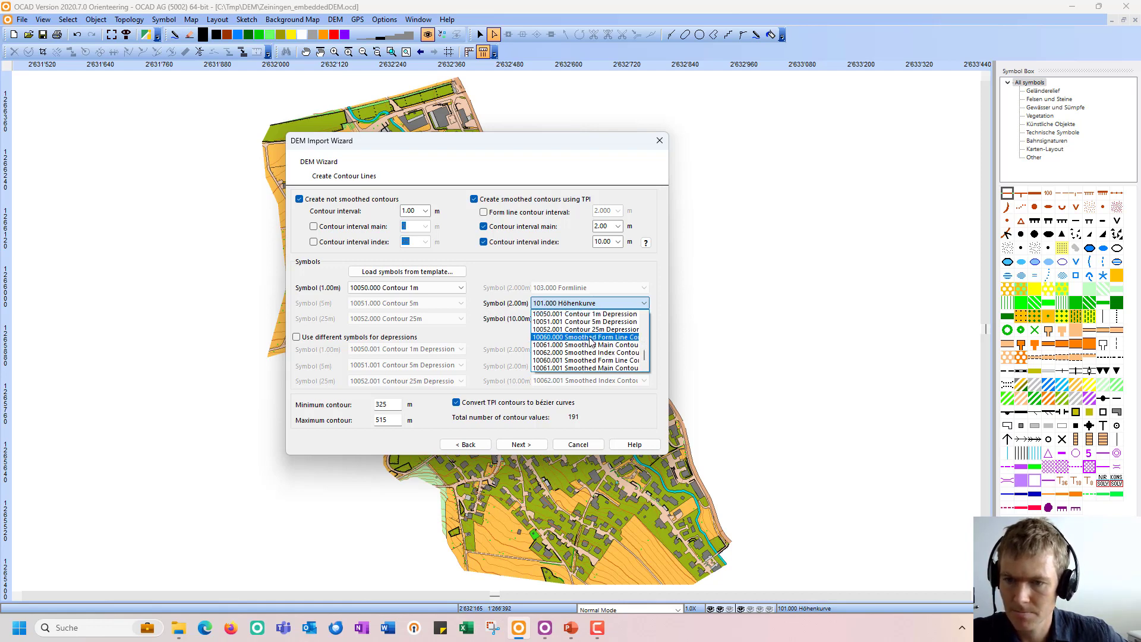
click(593, 345)
- Assign Smoothed Index Contour 10062.001 to the 10 m contours and enable separate depression symbols
click(644, 319)
drag(644, 345, 644, 376)
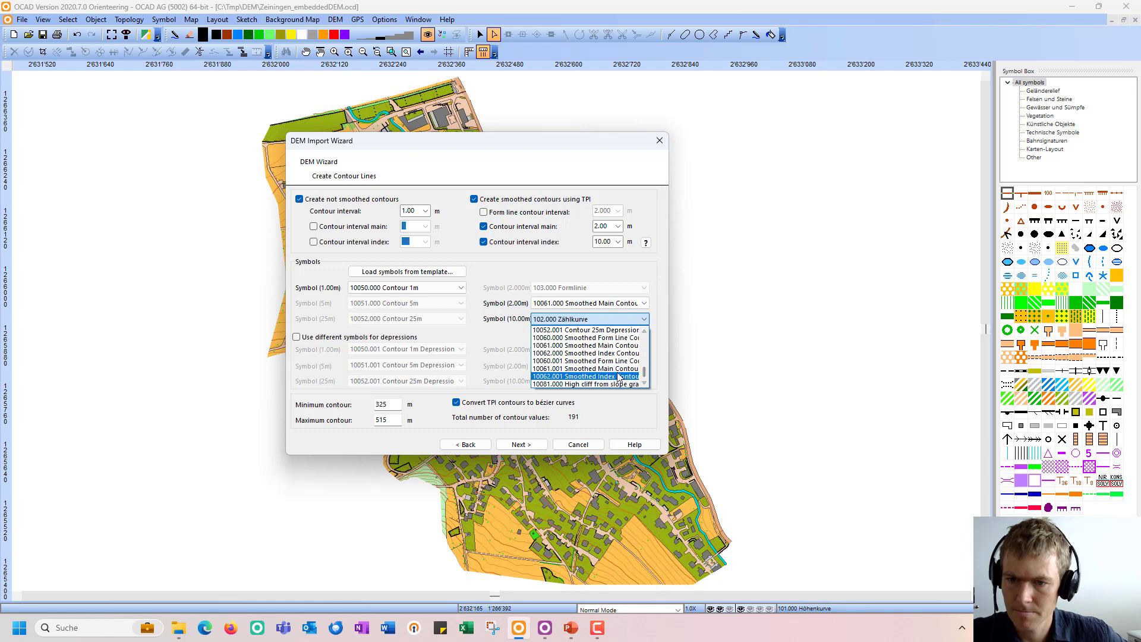
click(610, 369)
click(619, 320)
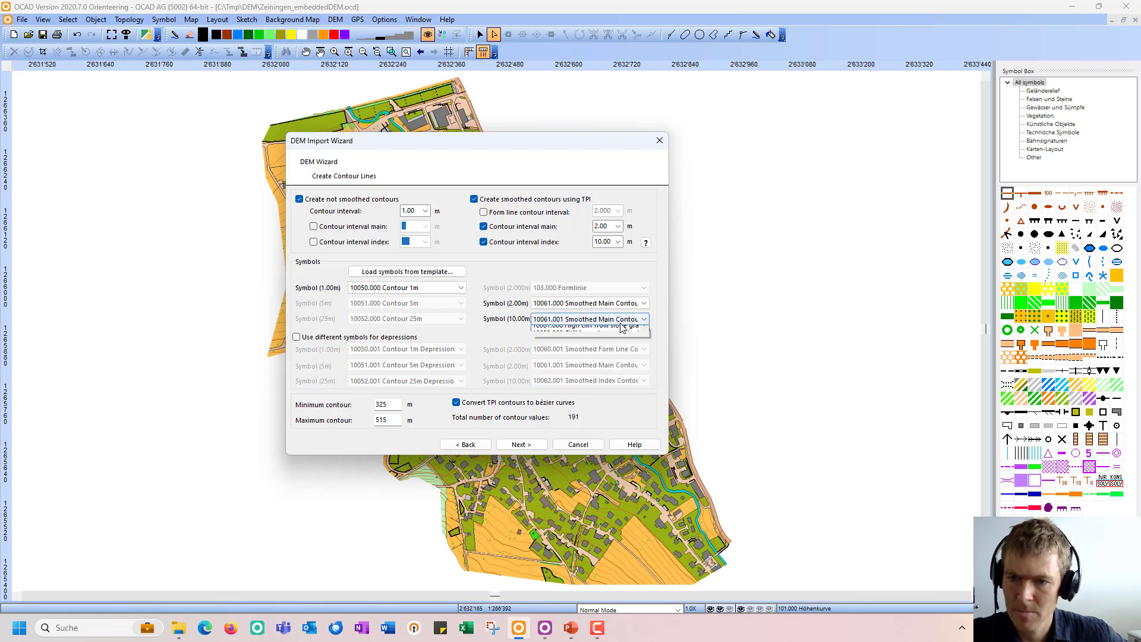
click(615, 368)
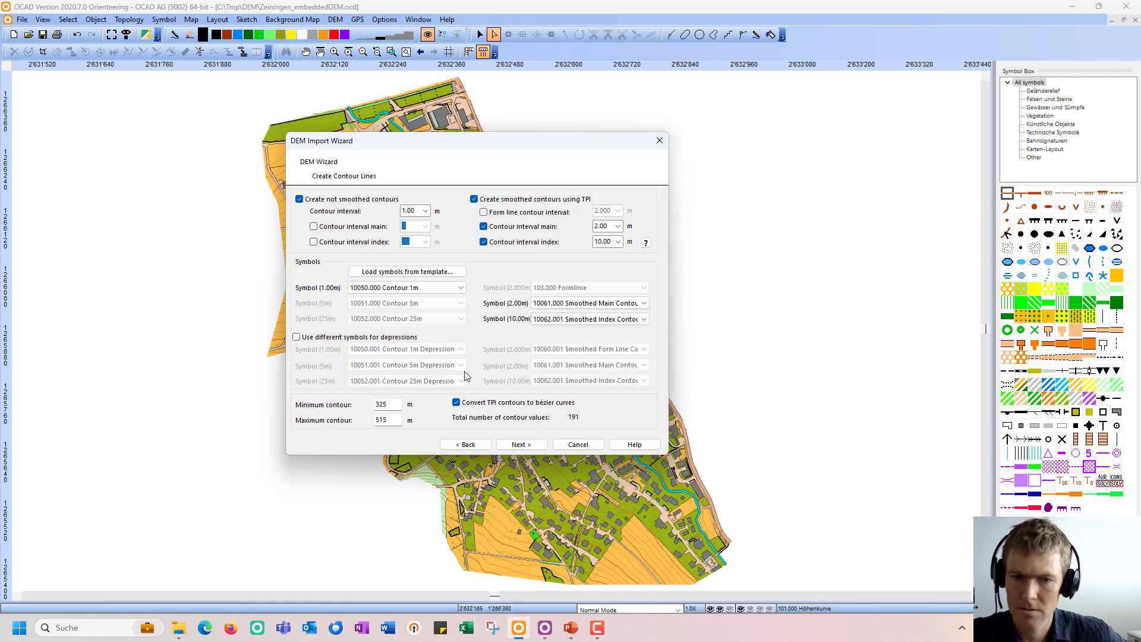
click(329, 338)
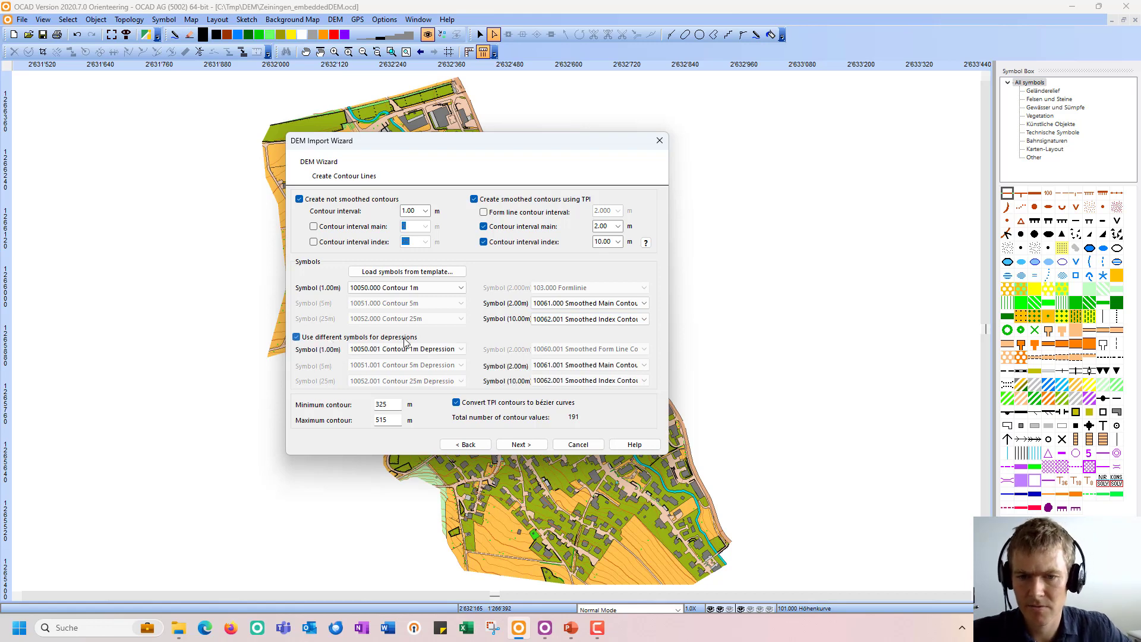
click(532, 446)
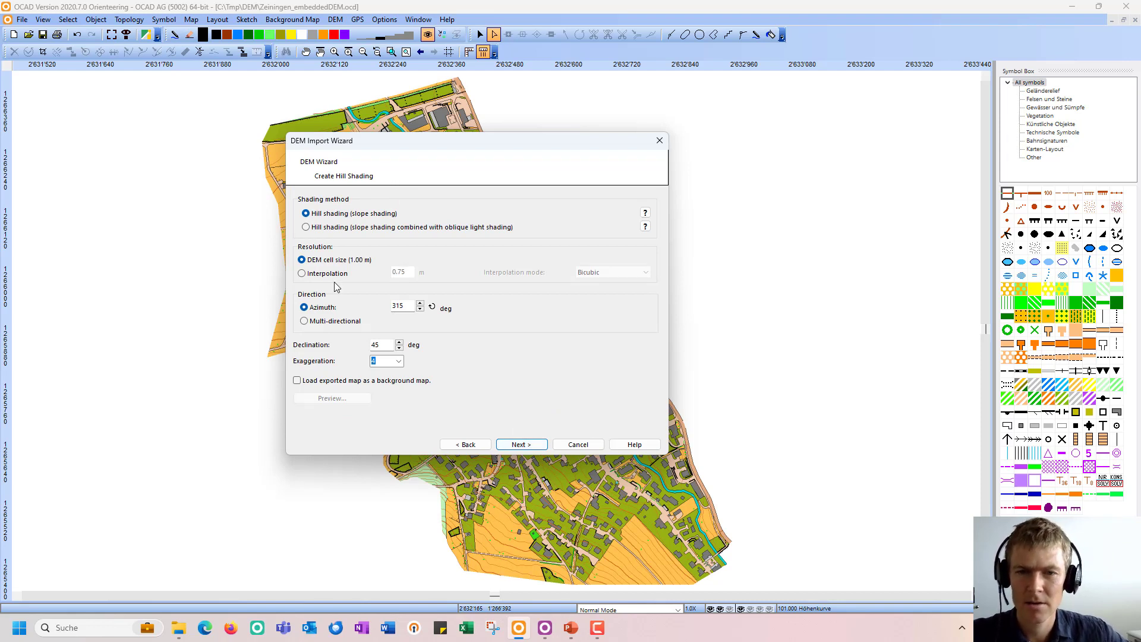
- Check 'Load exported map as a background map' for hill shading, then advance past Slope Gradient to Classify Vegetation Height
click(317, 382)
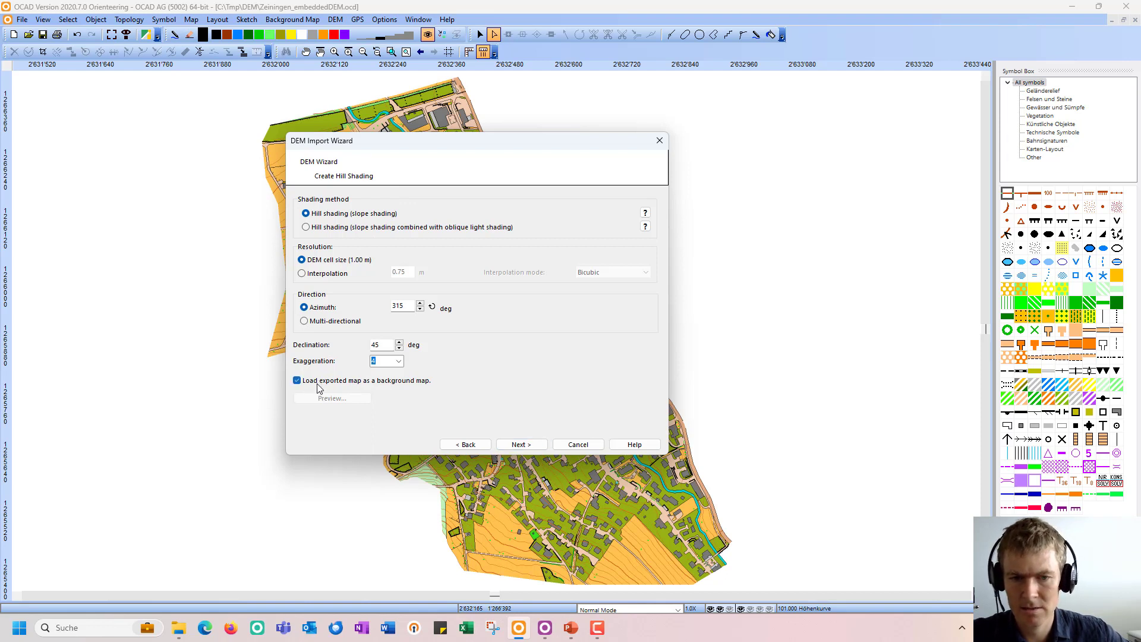
click(522, 445)
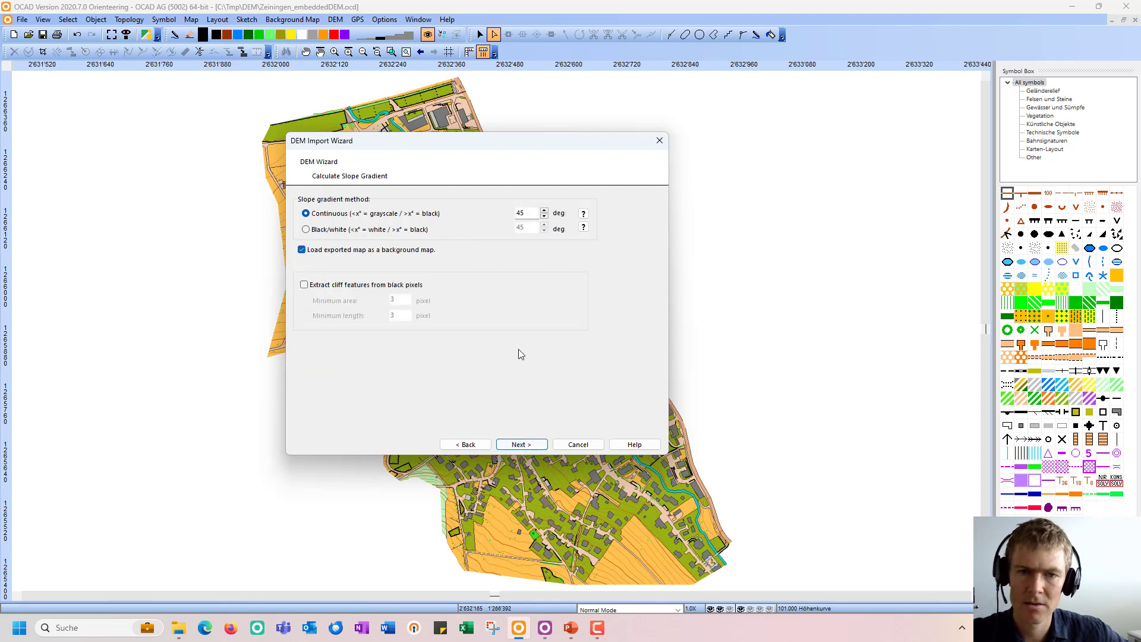
click(540, 447)
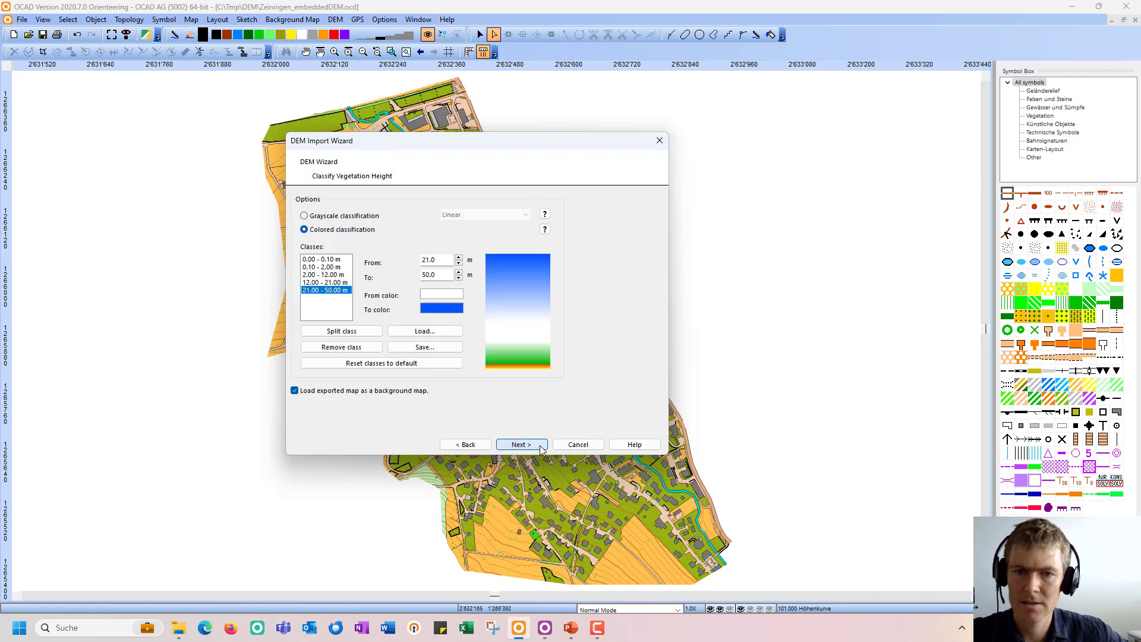
- Set the To colour of the 21–50 m vegetation class to magenta
click(440, 309)
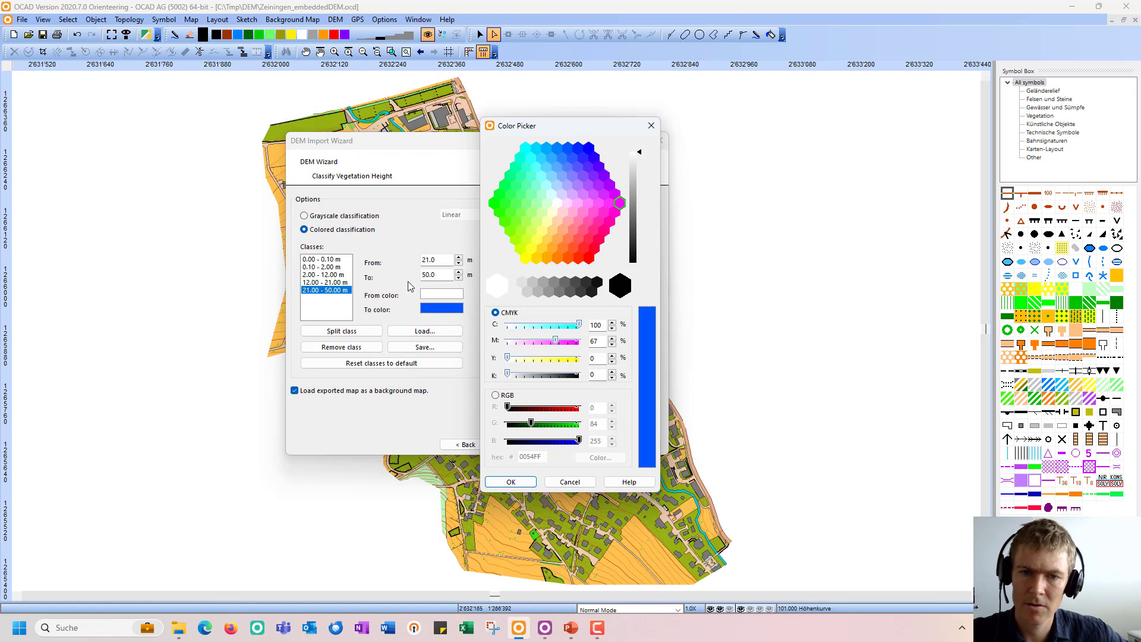
click(620, 204)
click(511, 482)
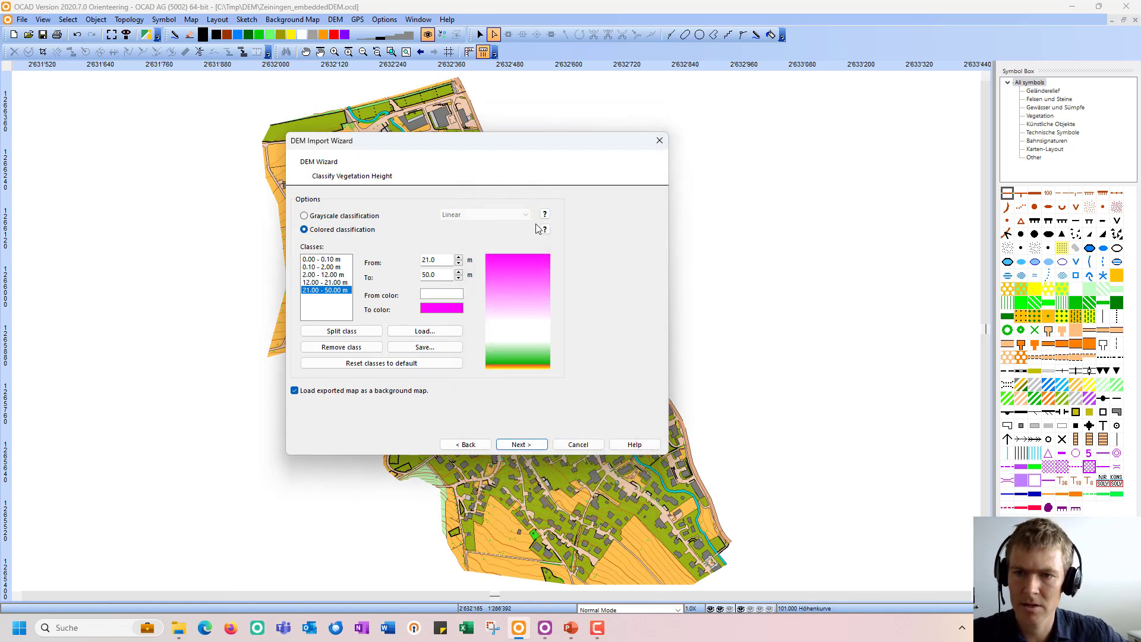
- Review the 12–21 m and 21–50 m class colours, then create all outputs from the Summary page
click(330, 283)
click(330, 289)
click(331, 282)
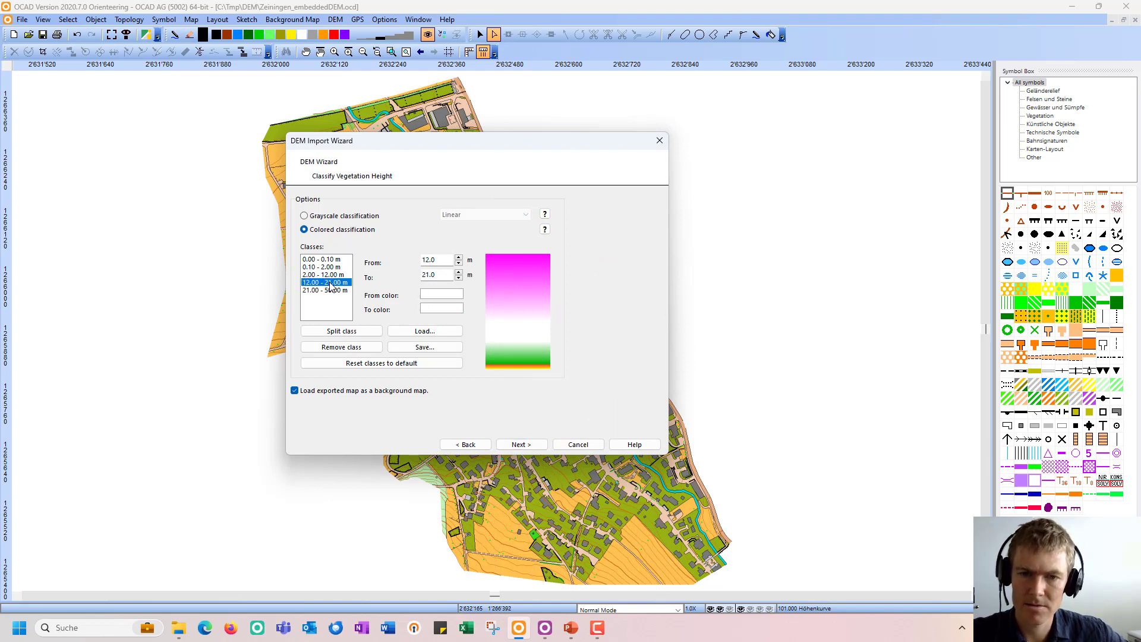
click(331, 290)
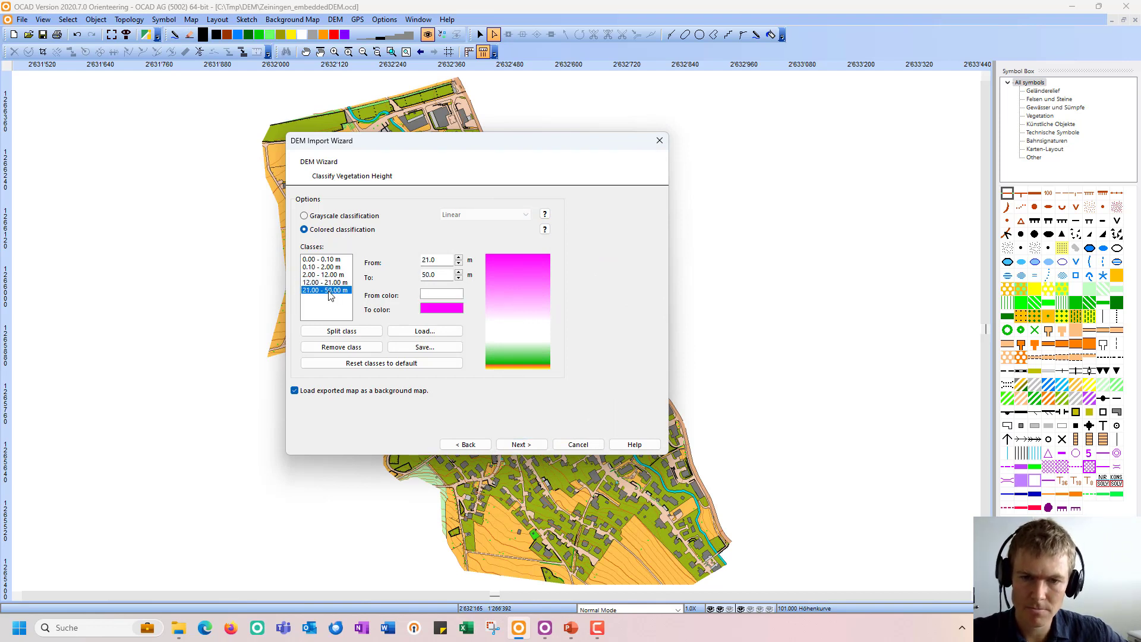
click(520, 445)
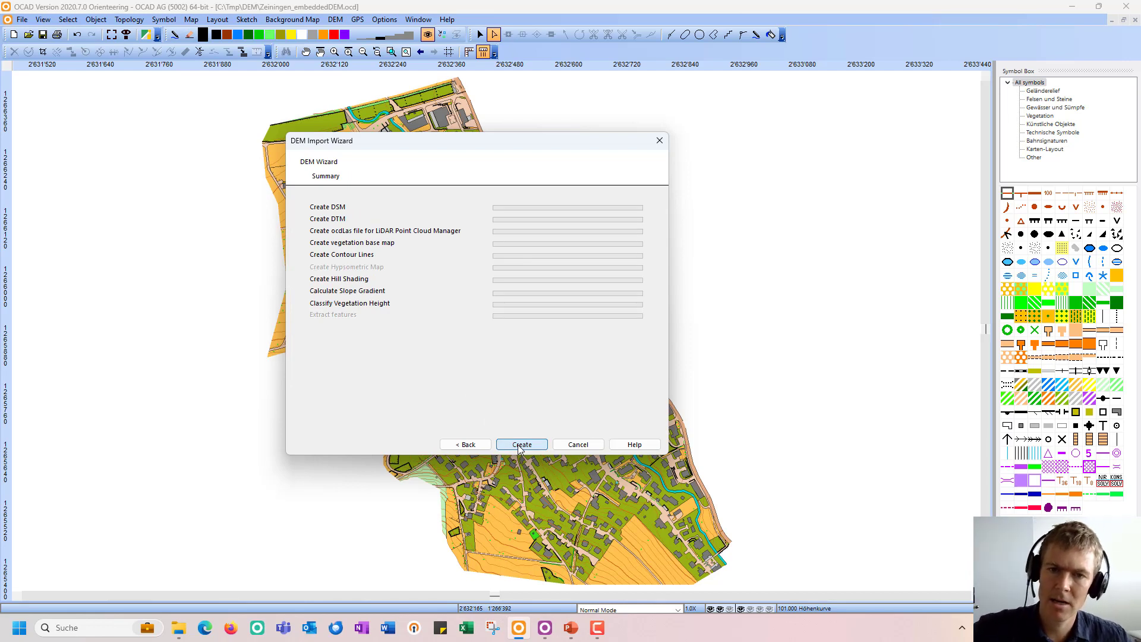
click(519, 446)
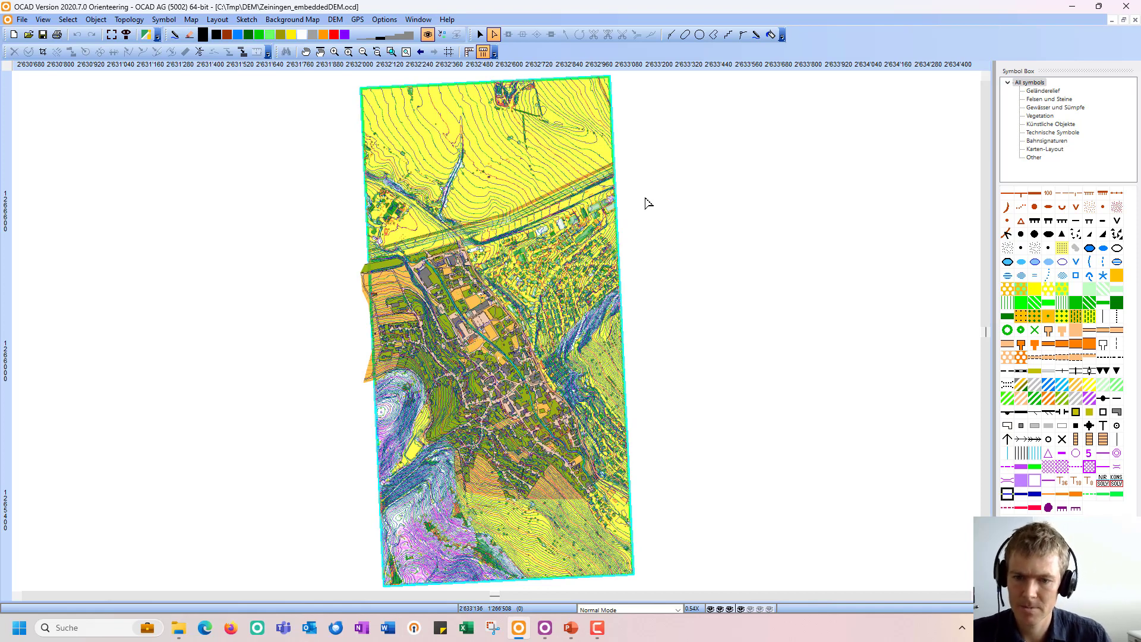
- Zoom into the pink and green slope area and hide all background maps
scroll(649, 204, down, 3)
click(335, 52)
drag(516, 370, 425, 410)
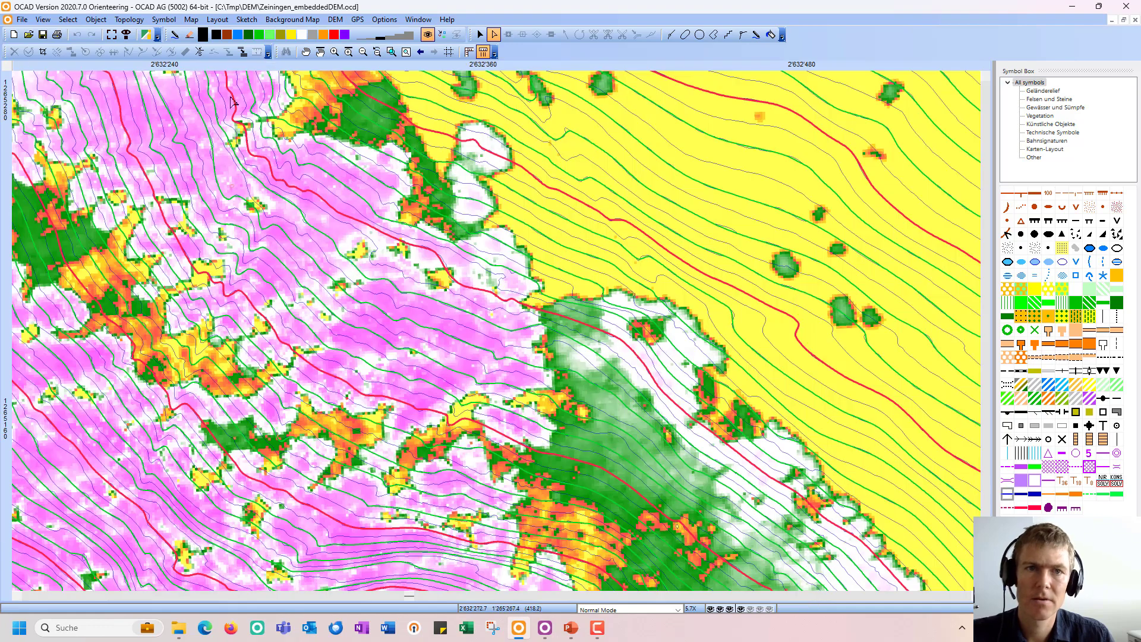
click(292, 20)
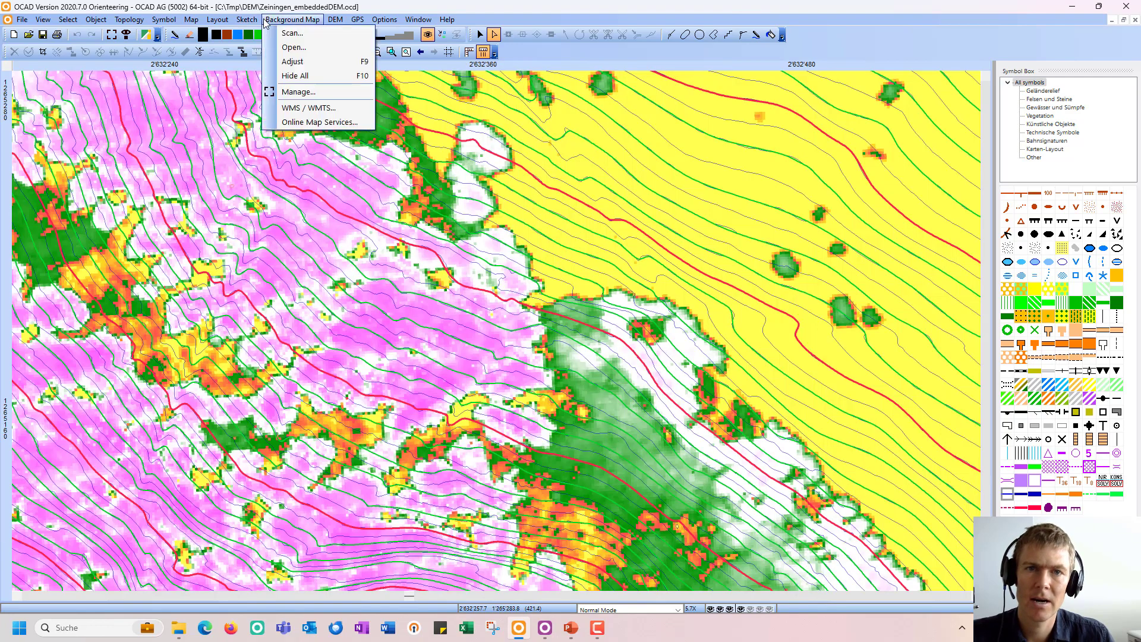
click(283, 77)
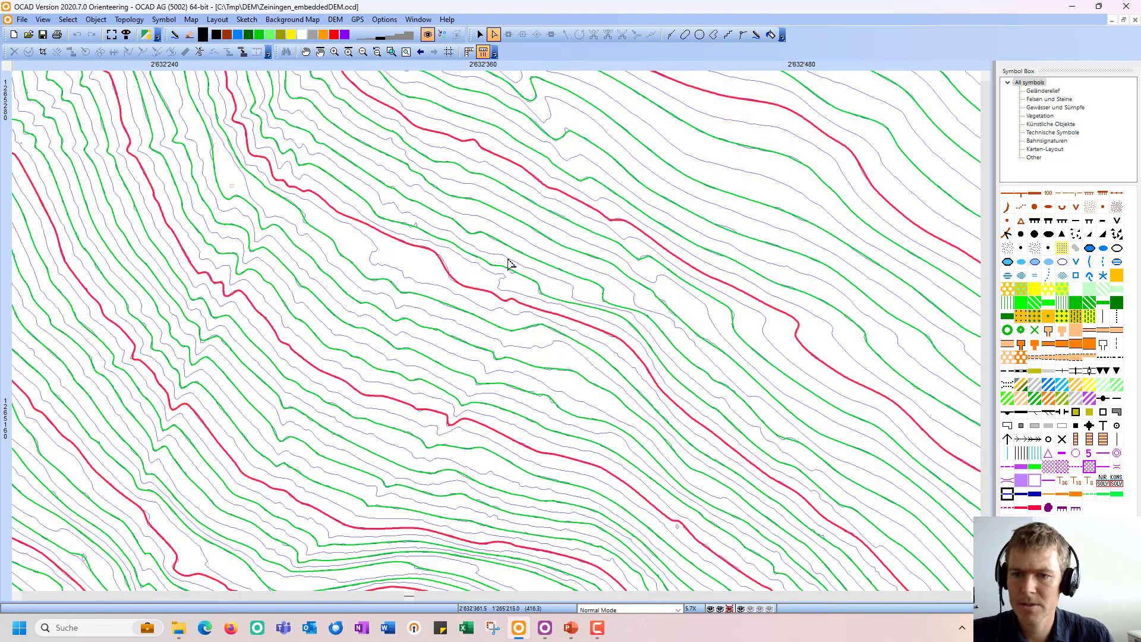
- Select and inspect the 1 m and smoothed main contour lines, clearing the selection afterwards
click(687, 339)
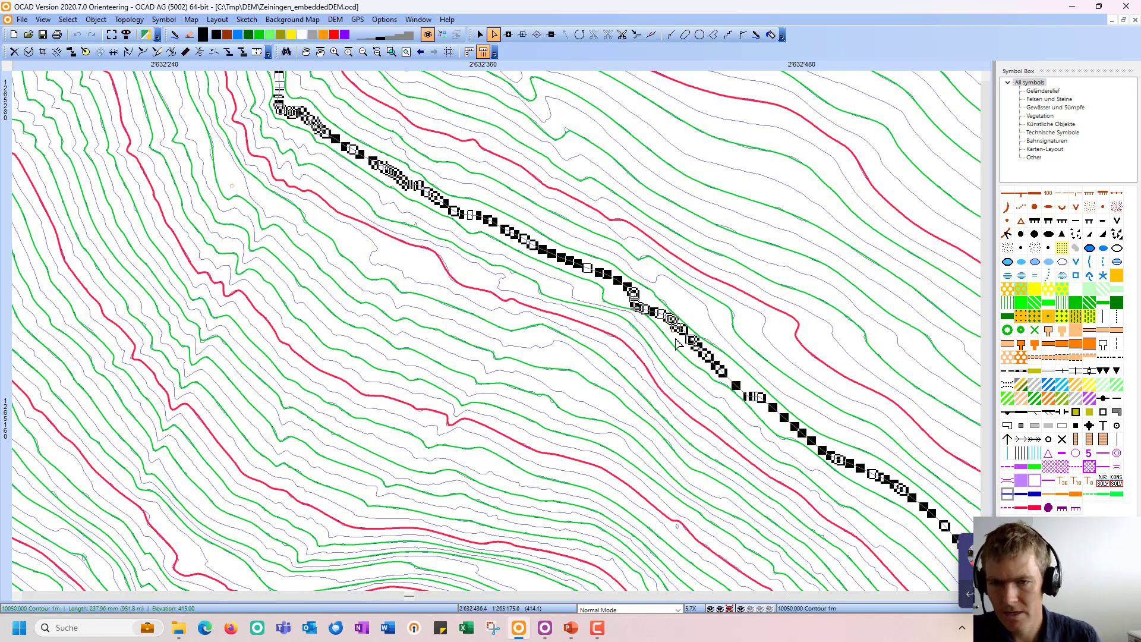
click(542, 298)
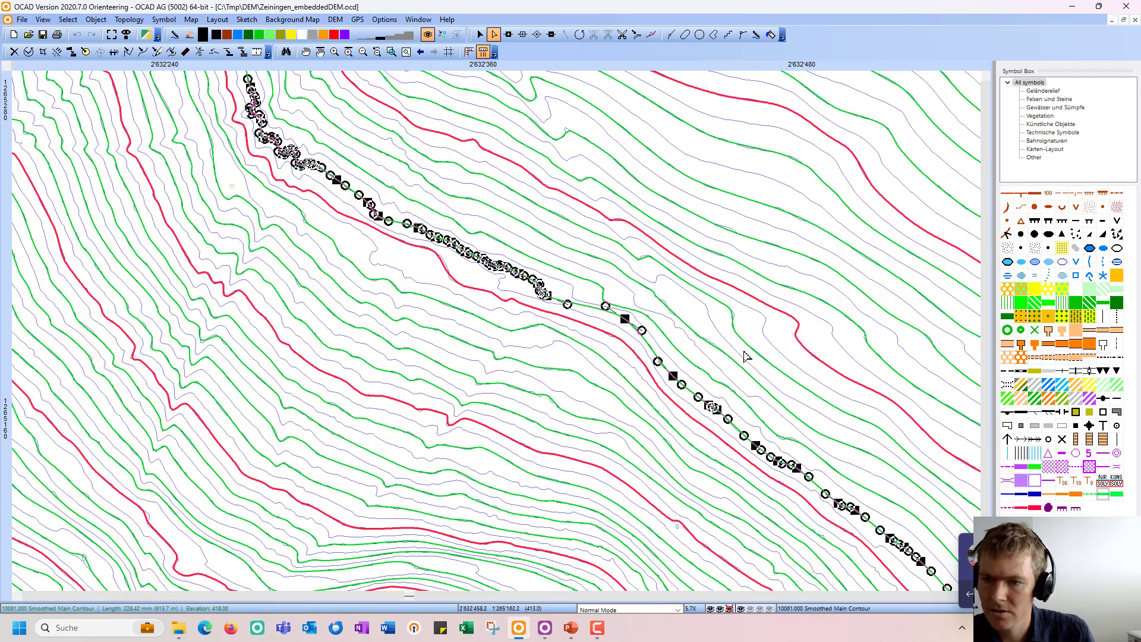
key(Escape)
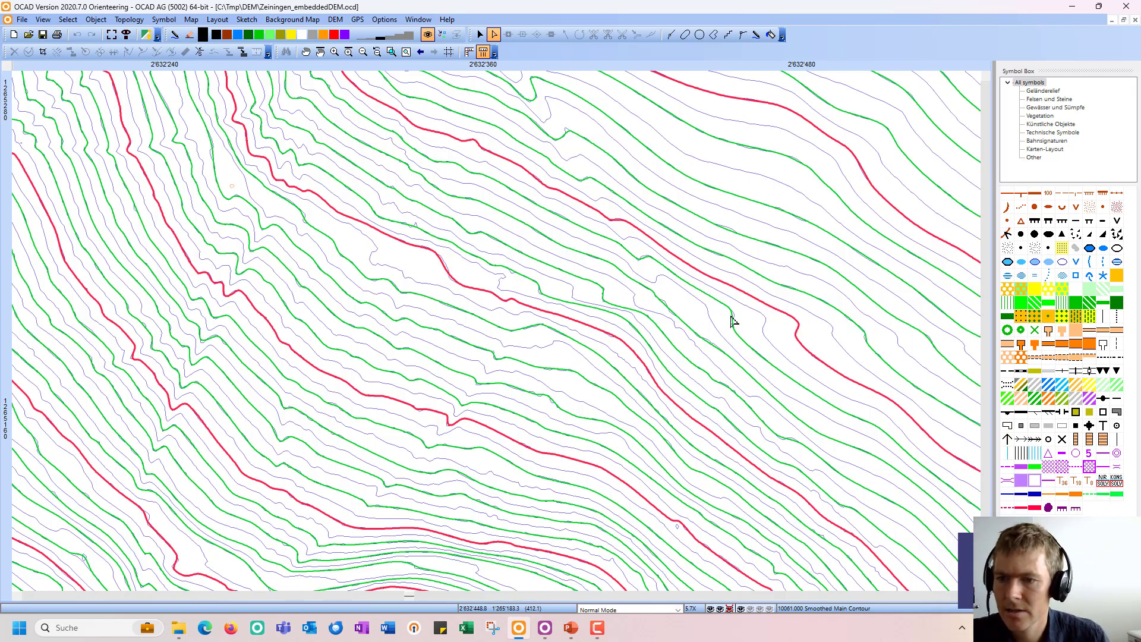
click(731, 321)
key(Delete)
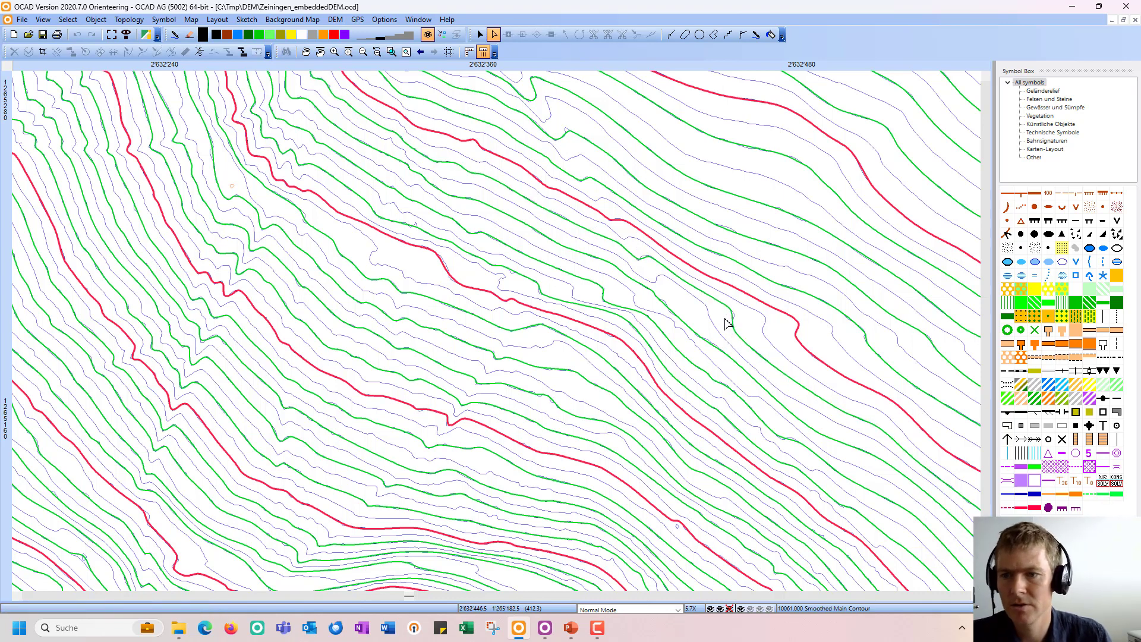
scroll(726, 323, down, 2)
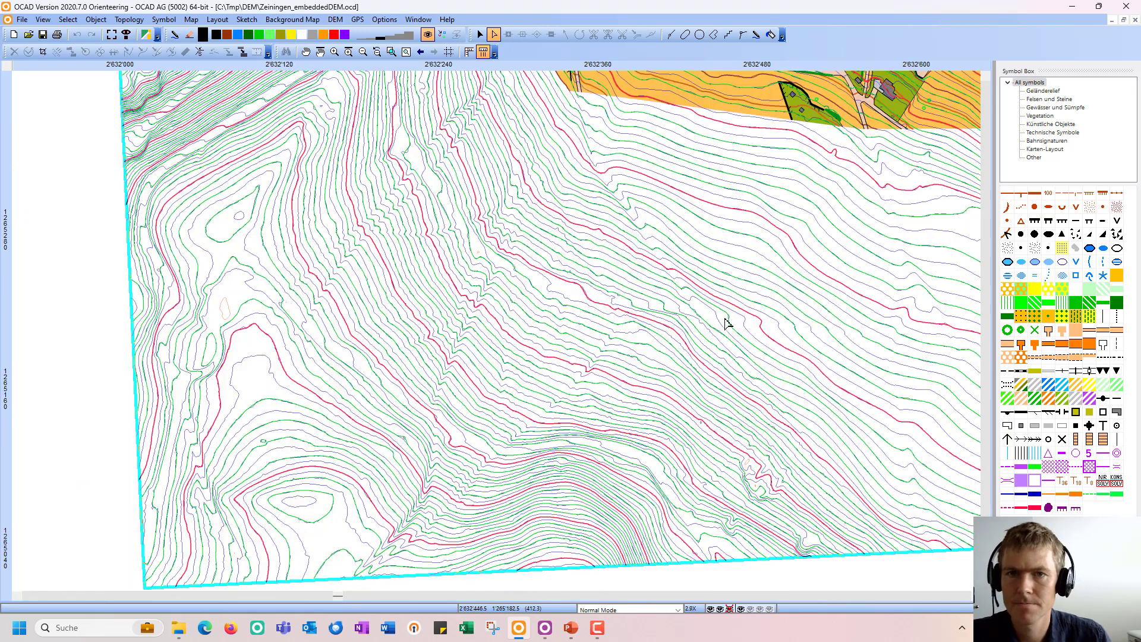
- Show all background maps again
click(336, 19)
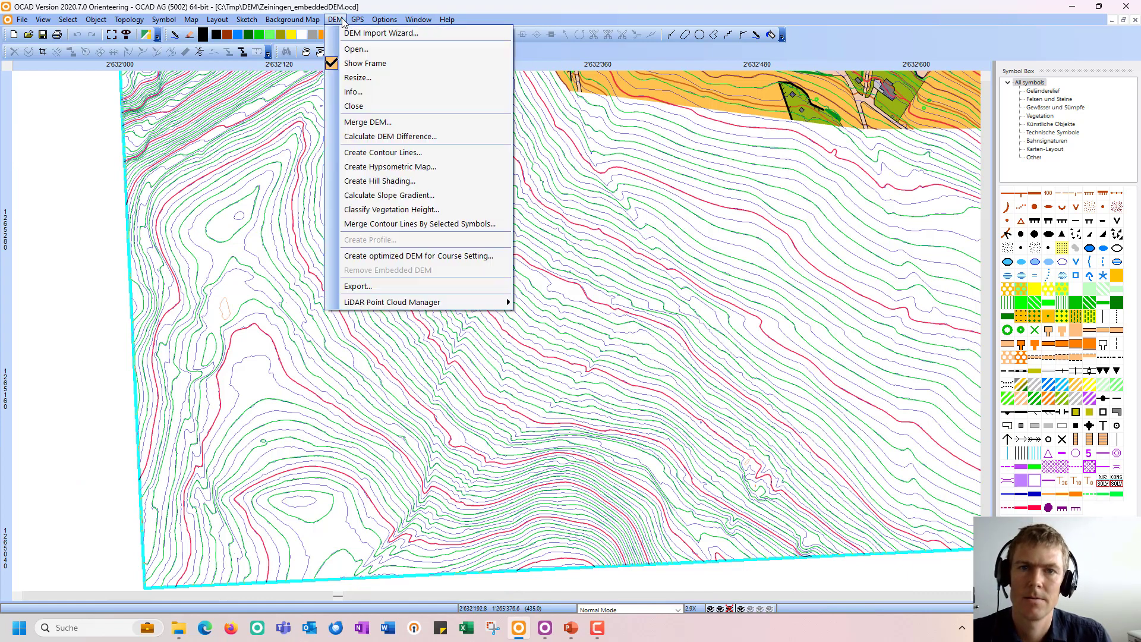
mouse_move(291, 19)
click(291, 75)
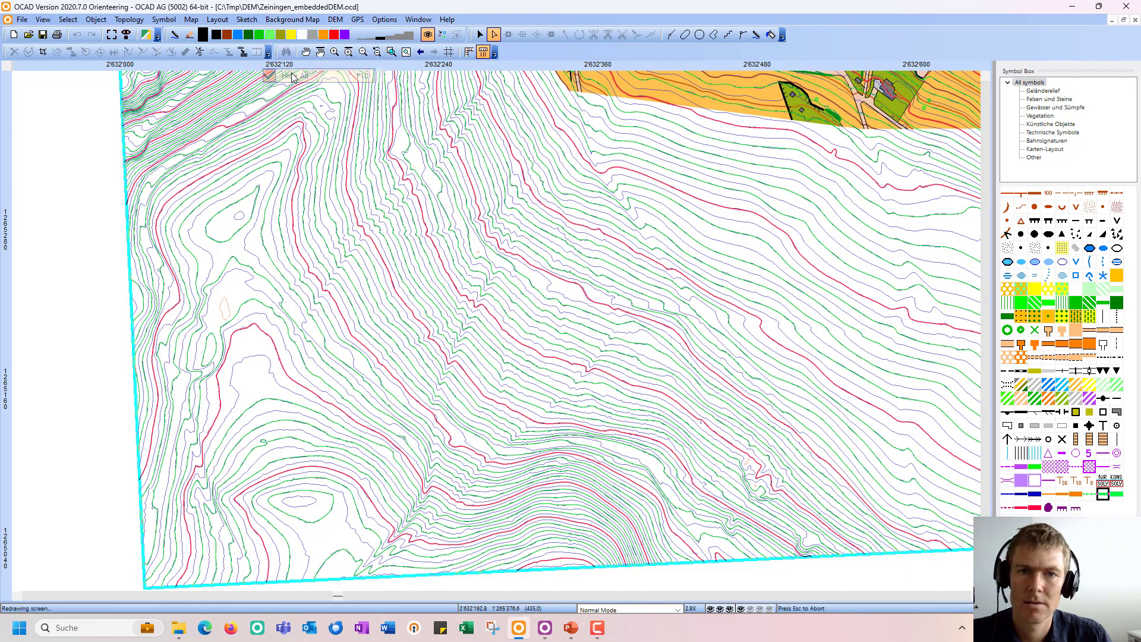
- Hide the map objects so only the background maps remain, and zoom out
click(192, 20)
click(209, 93)
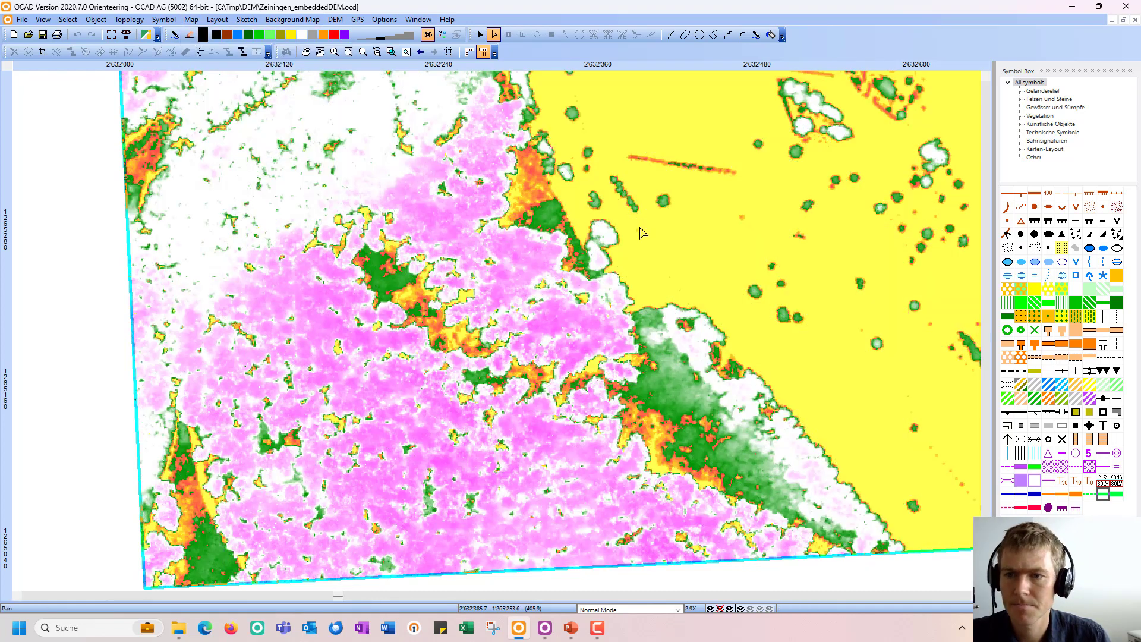
scroll(470, 325, down, 2)
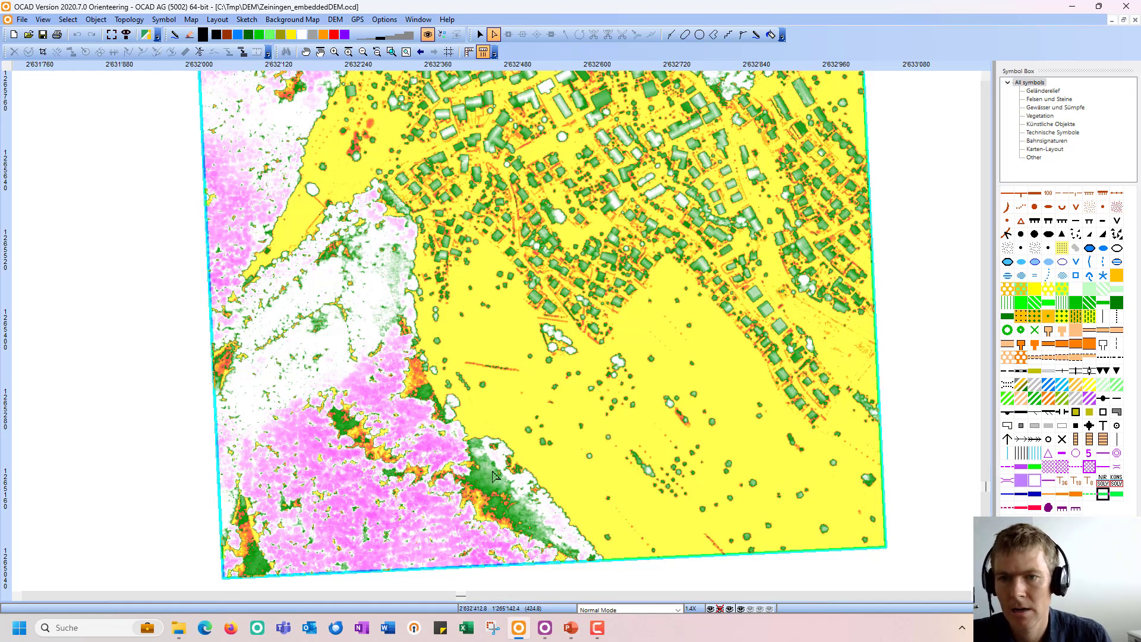
scroll(438, 475, up, 2)
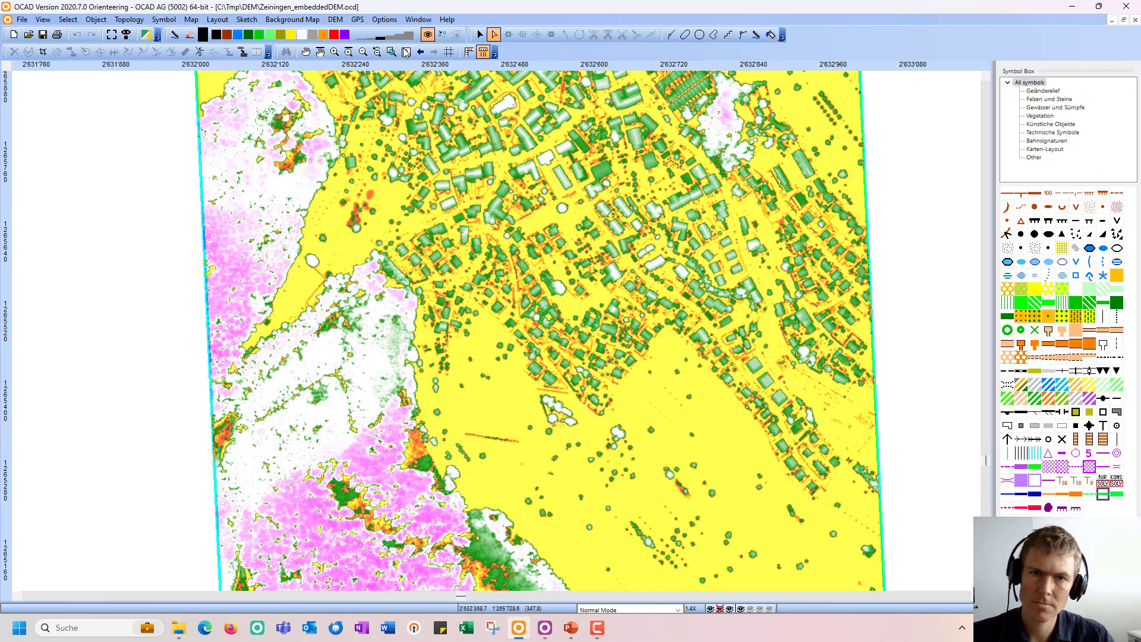
click(341, 21)
- Open the background map manager and toggle visibility of the vegetation height and Slope Gradient maps
mouse_move(304, 20)
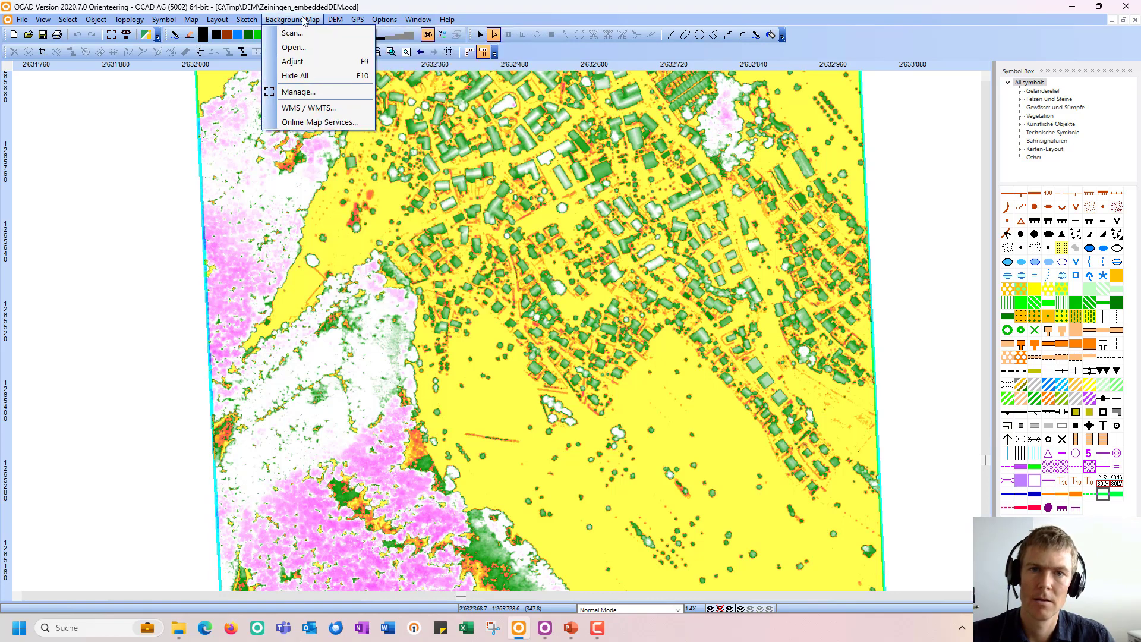
click(301, 93)
click(479, 289)
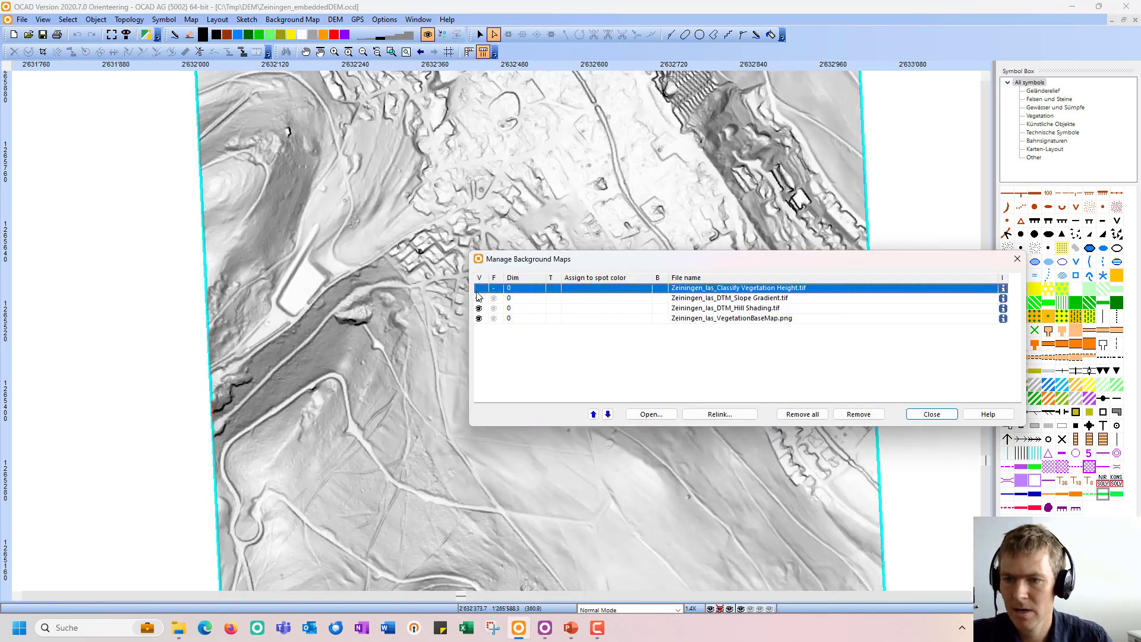
click(479, 299)
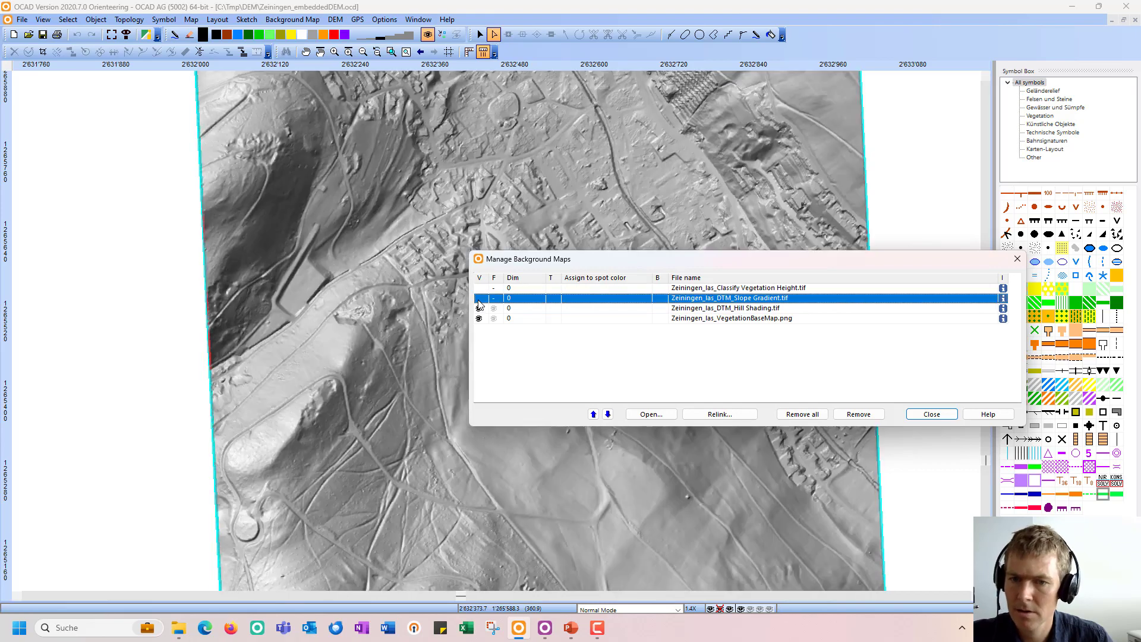
click(479, 299)
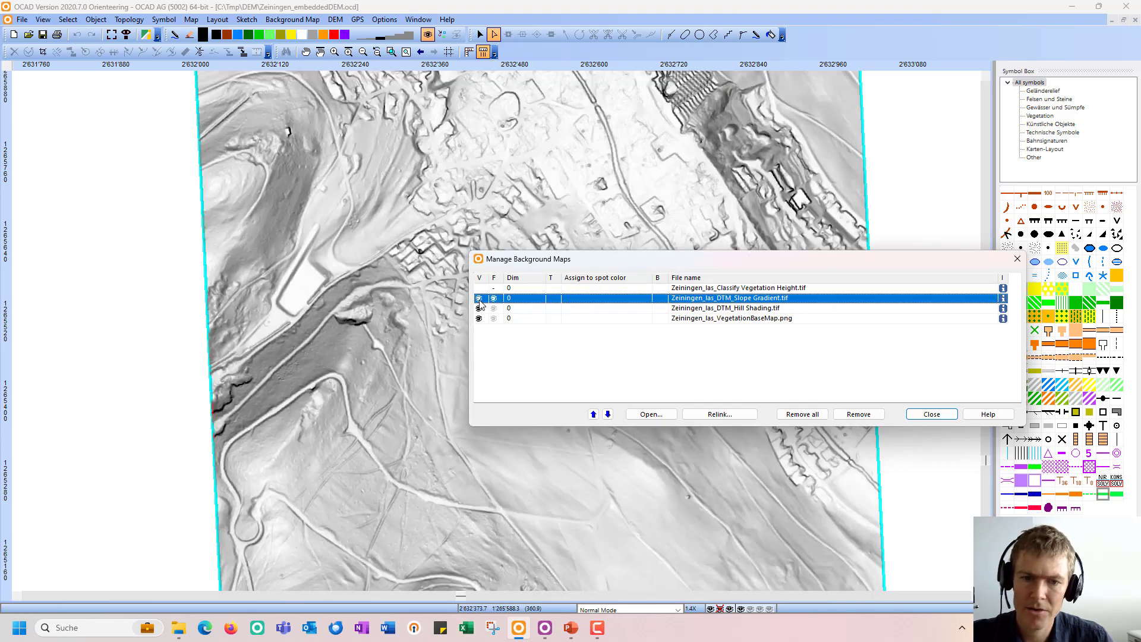
drag(505, 260, 582, 260)
scroll(419, 344, down, 3)
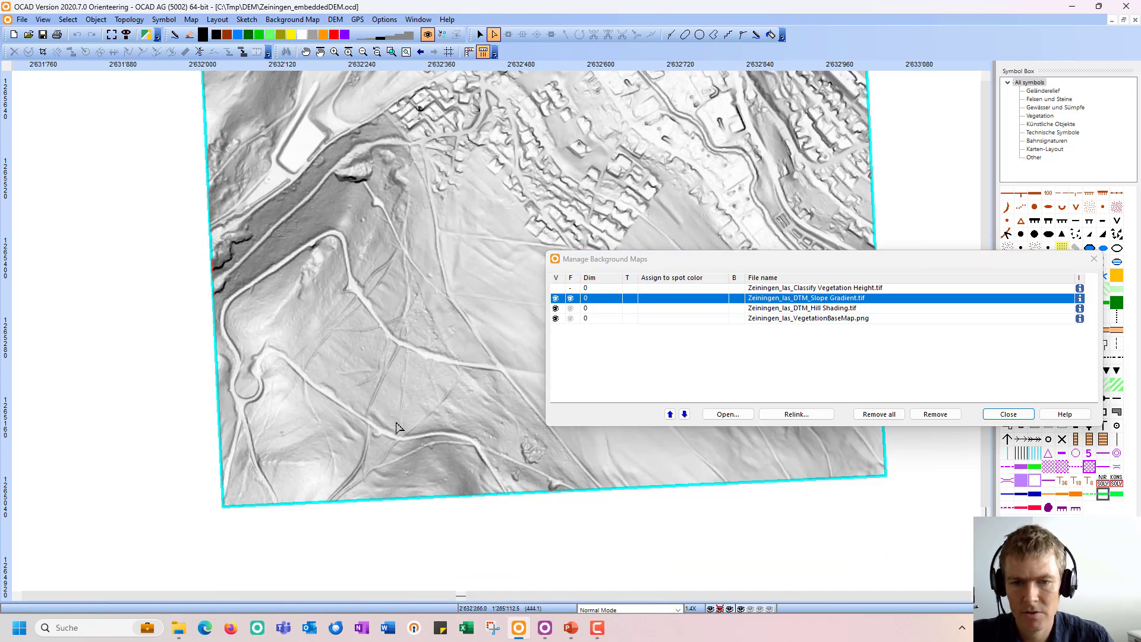
scroll(402, 434, up, 2)
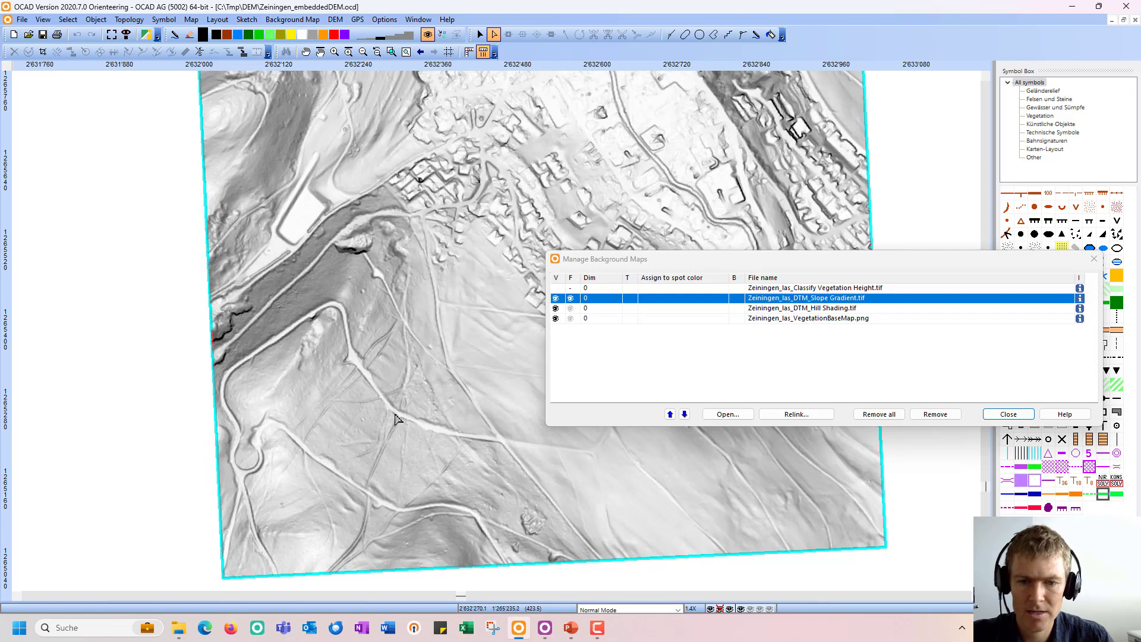
drag(611, 255, 457, 246)
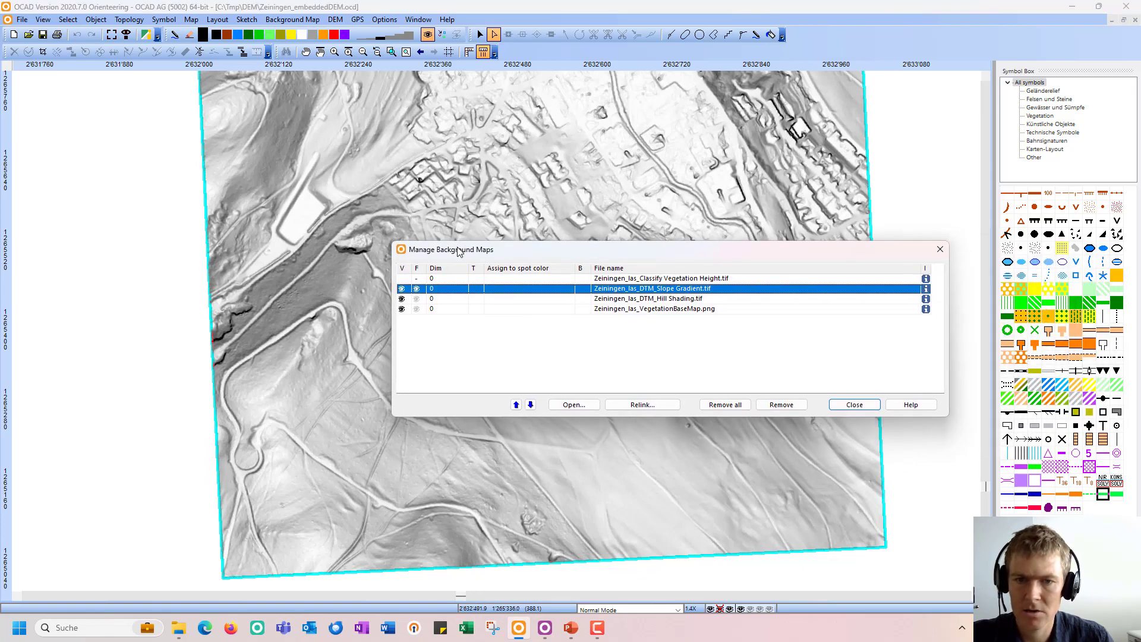
- Hide Slope Gradient and Hill Shading, show Classify Vegetation Height, and close the manager
click(402, 289)
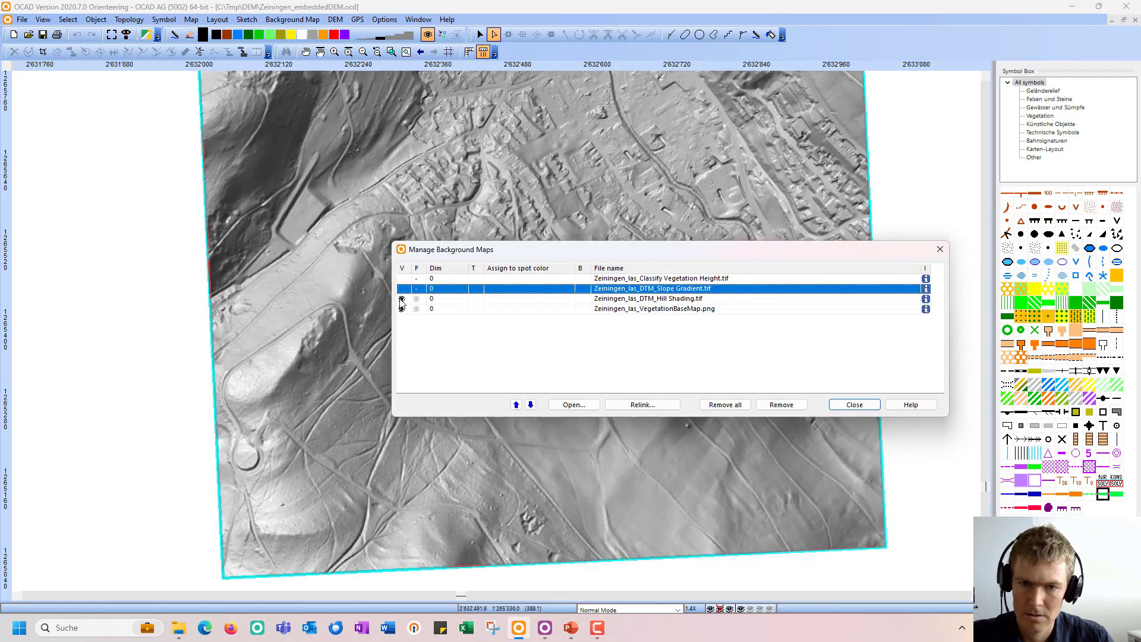
click(401, 299)
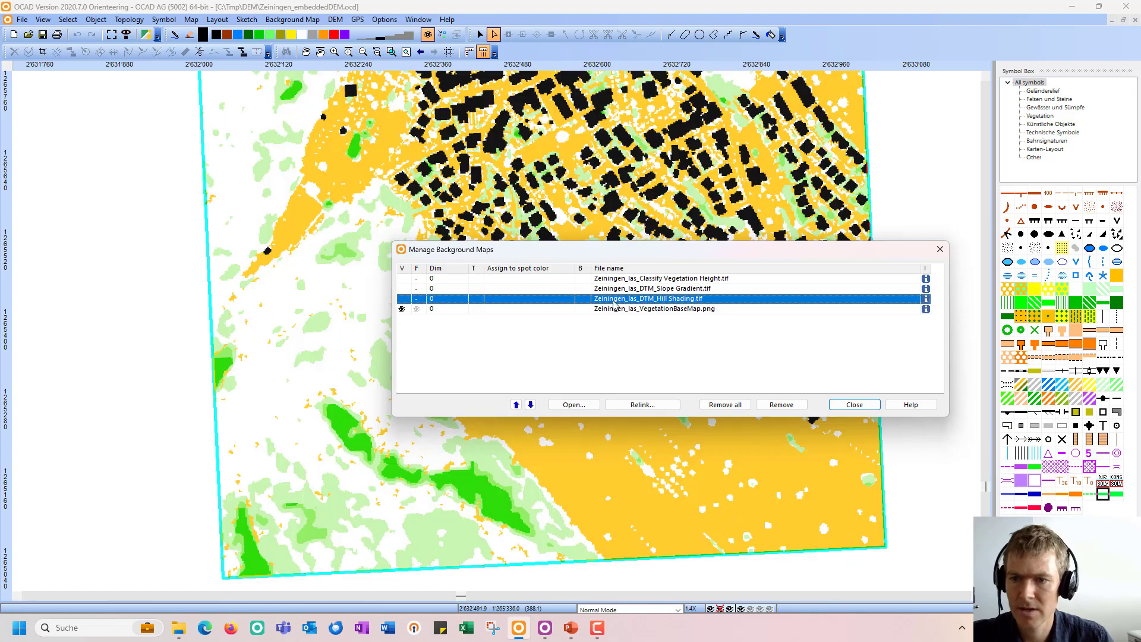
drag(583, 256, 713, 259)
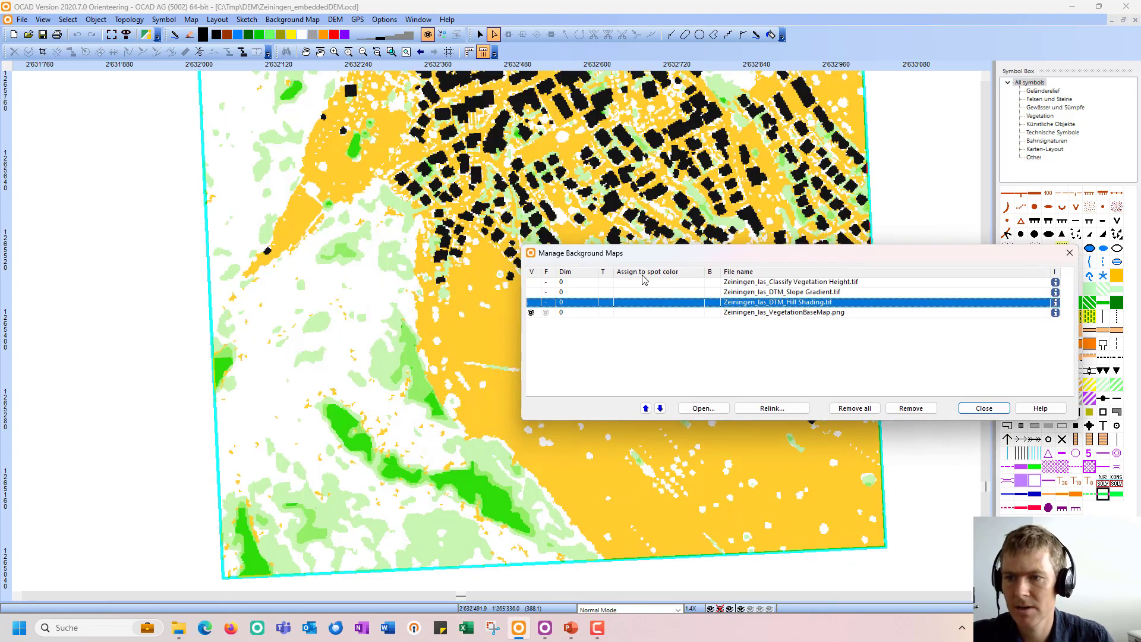
click(535, 284)
click(535, 285)
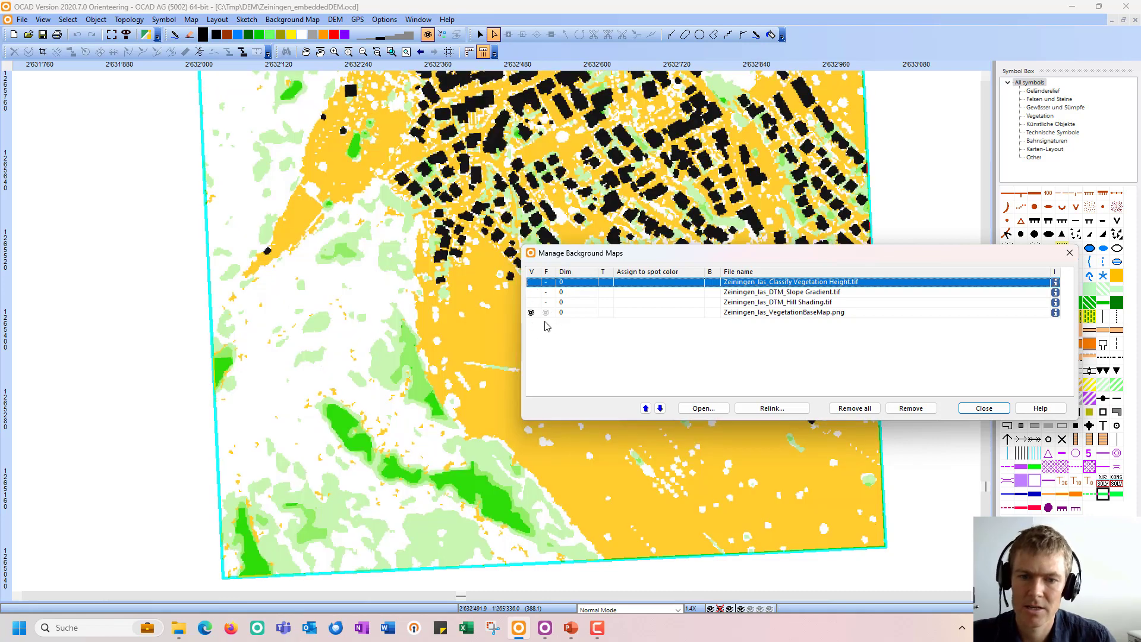
click(535, 283)
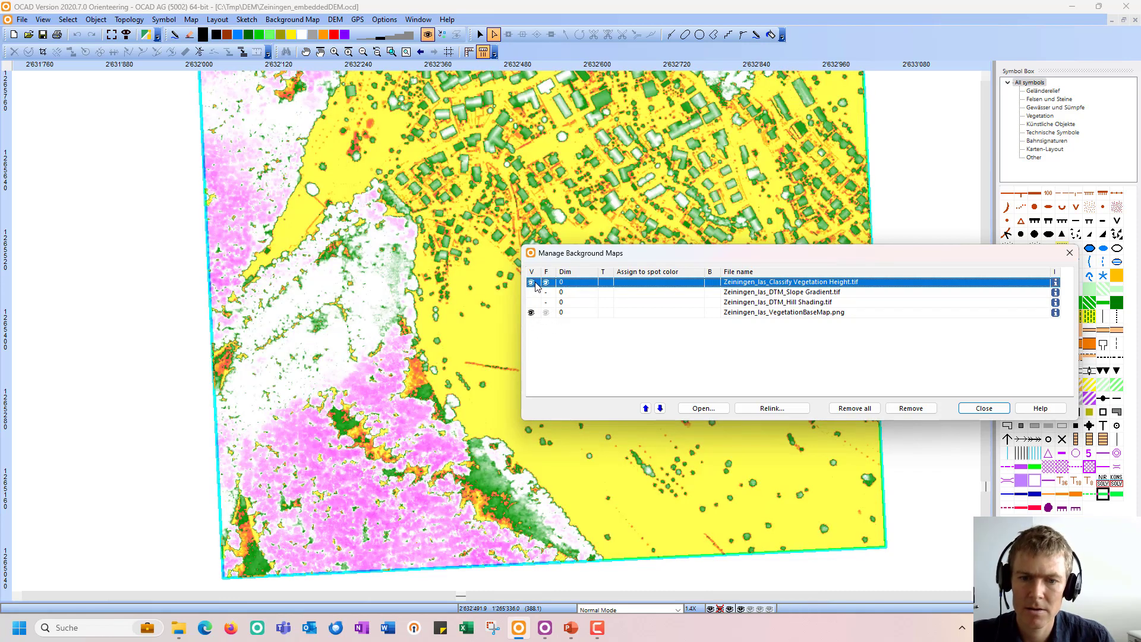
click(536, 284)
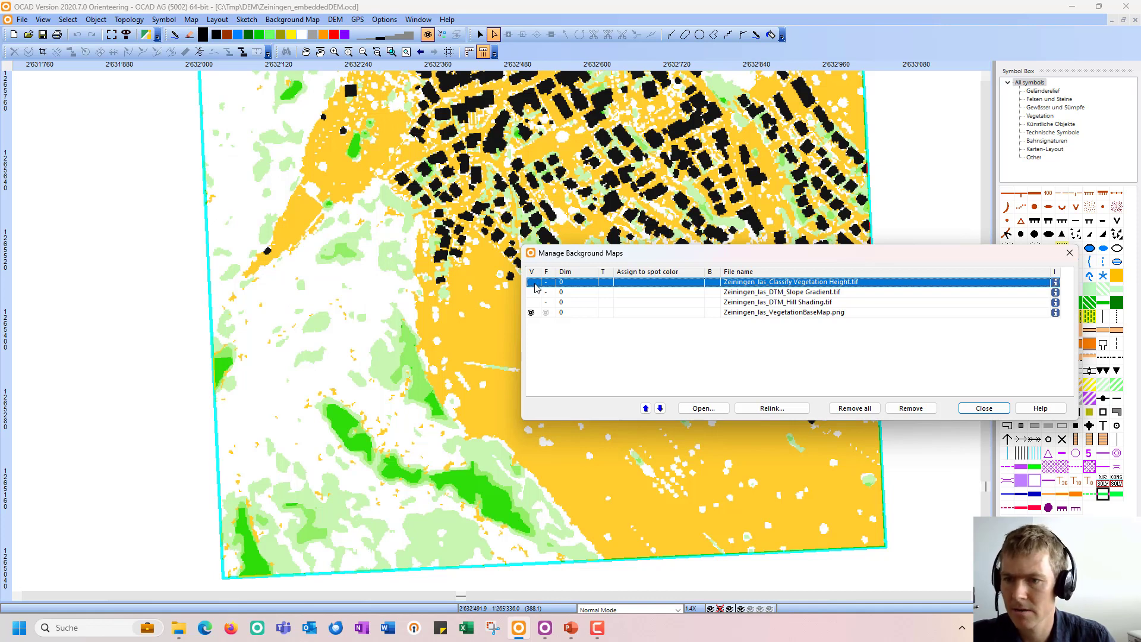
click(535, 285)
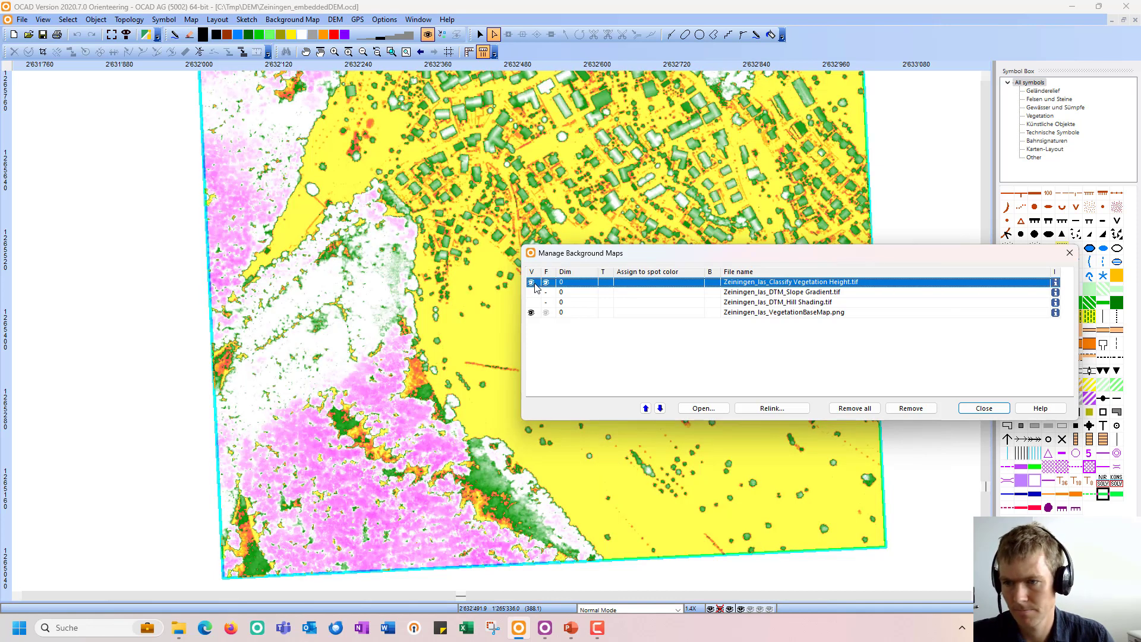
click(982, 409)
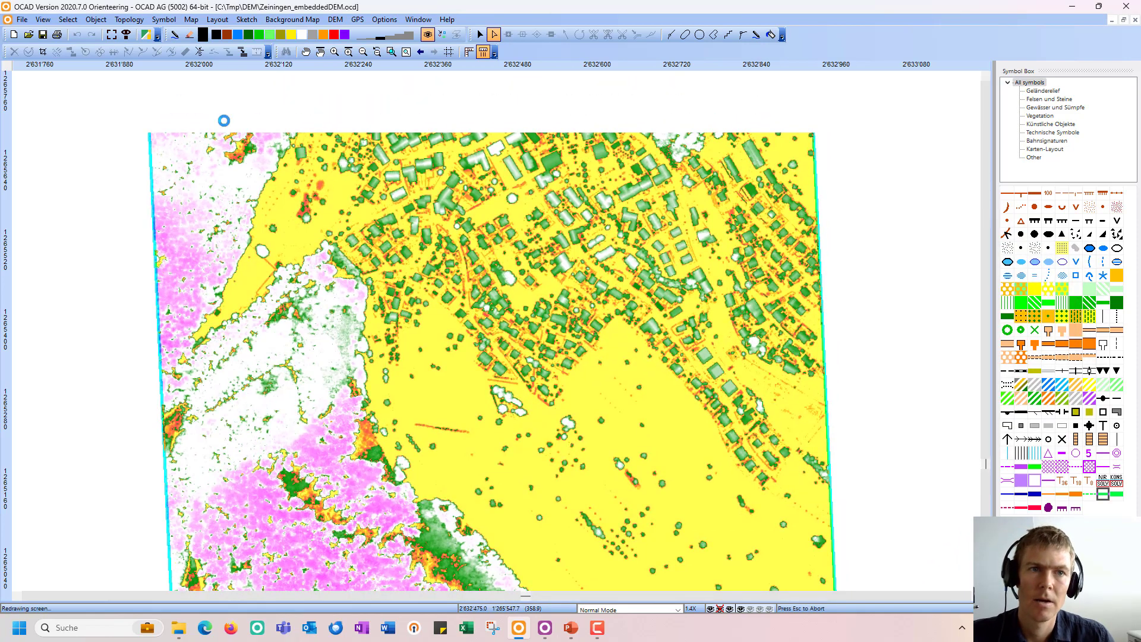
- Switch to Draft Mode, unhide the map objects, and fade the background maps with the draft slider
click(43, 20)
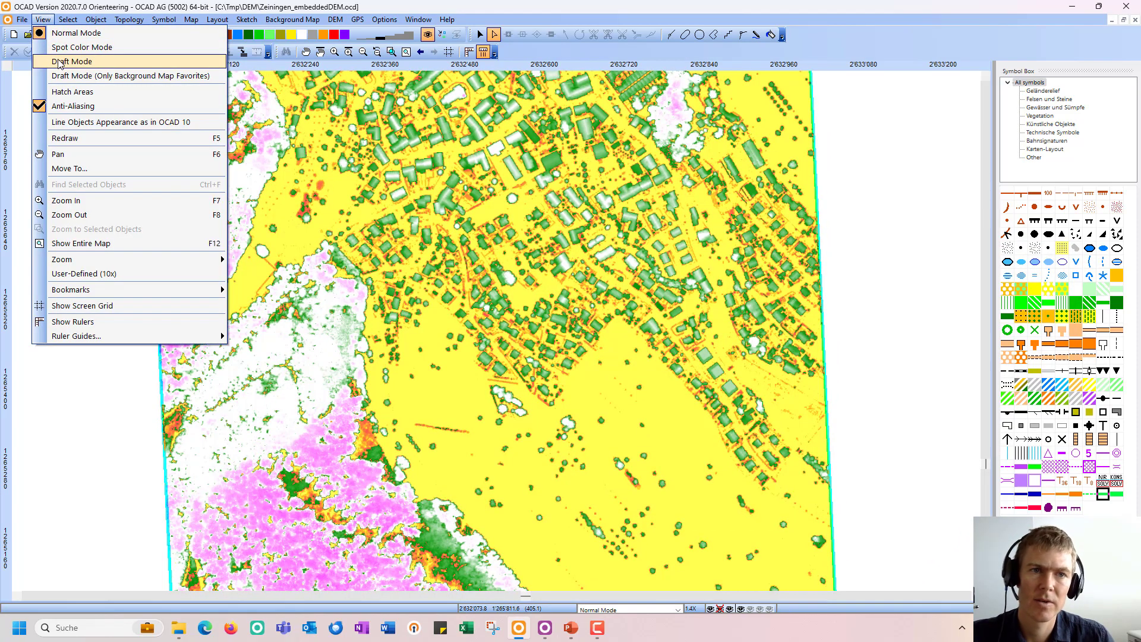
click(65, 62)
click(191, 19)
click(209, 93)
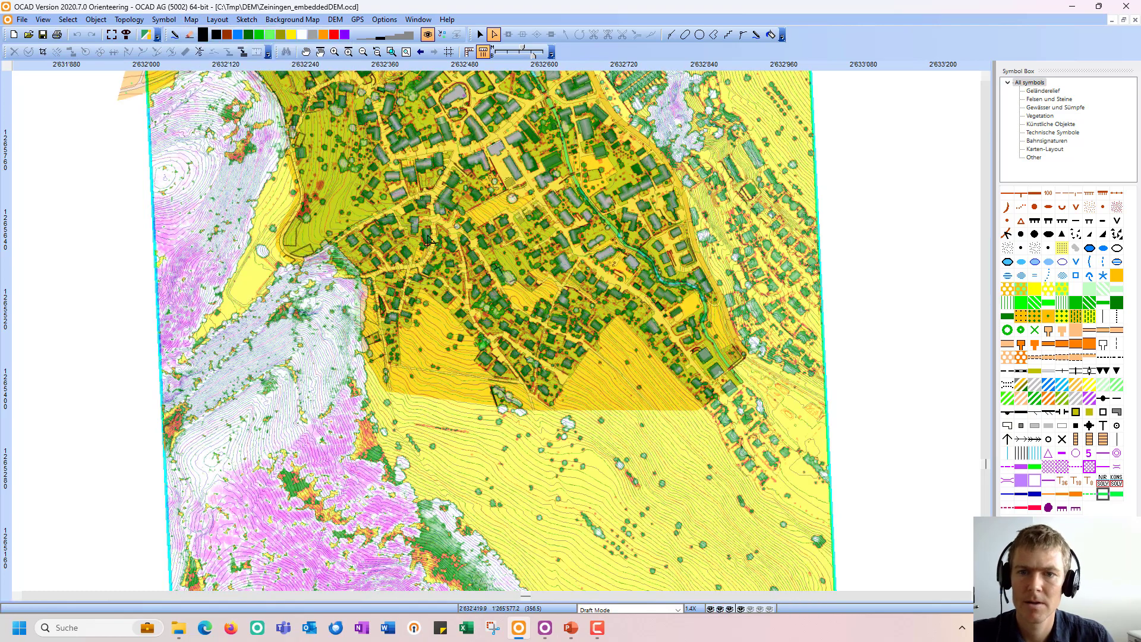
mouse_move(506, 52)
mouse_down()
mouse_move(532, 57)
mouse_move(507, 52)
mouse_up()
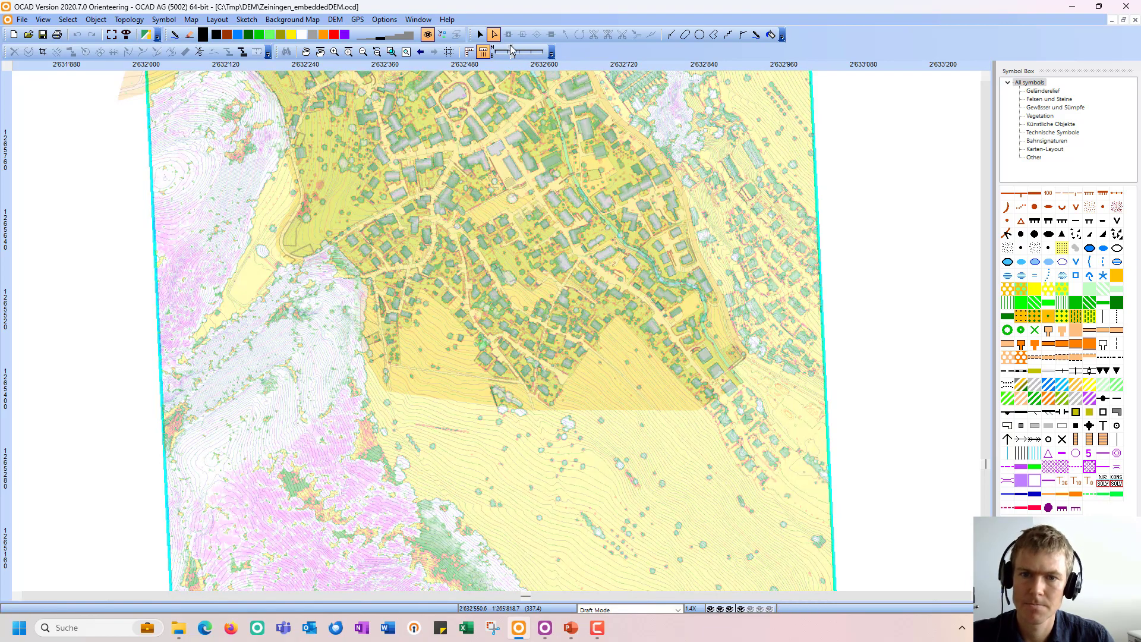
scroll(492, 275, down, 1)
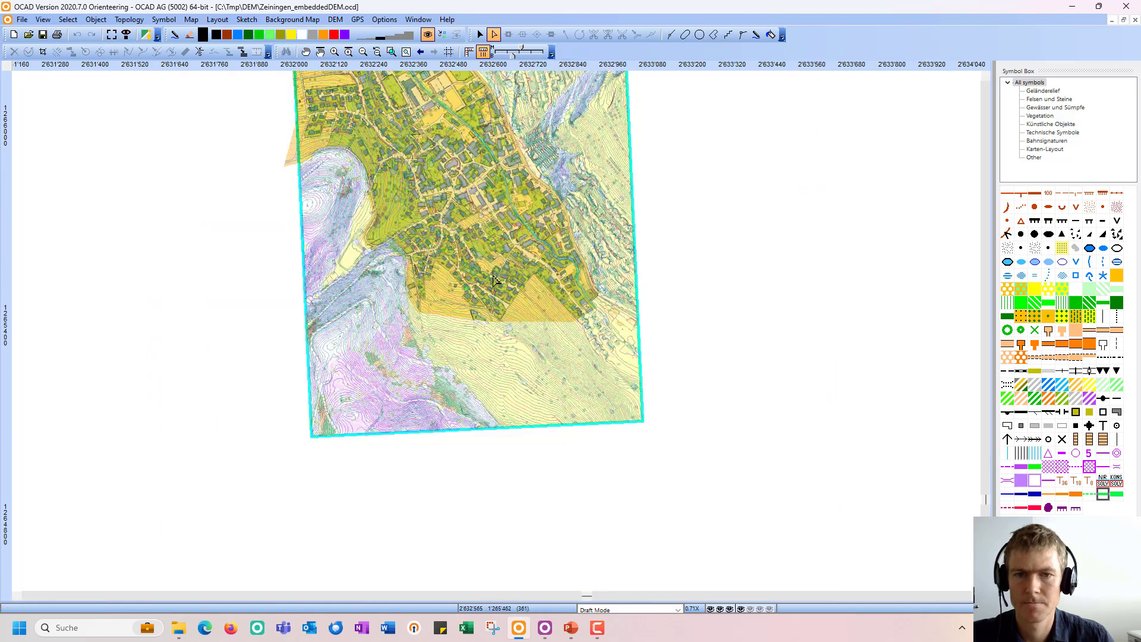
scroll(492, 274, down, 1)
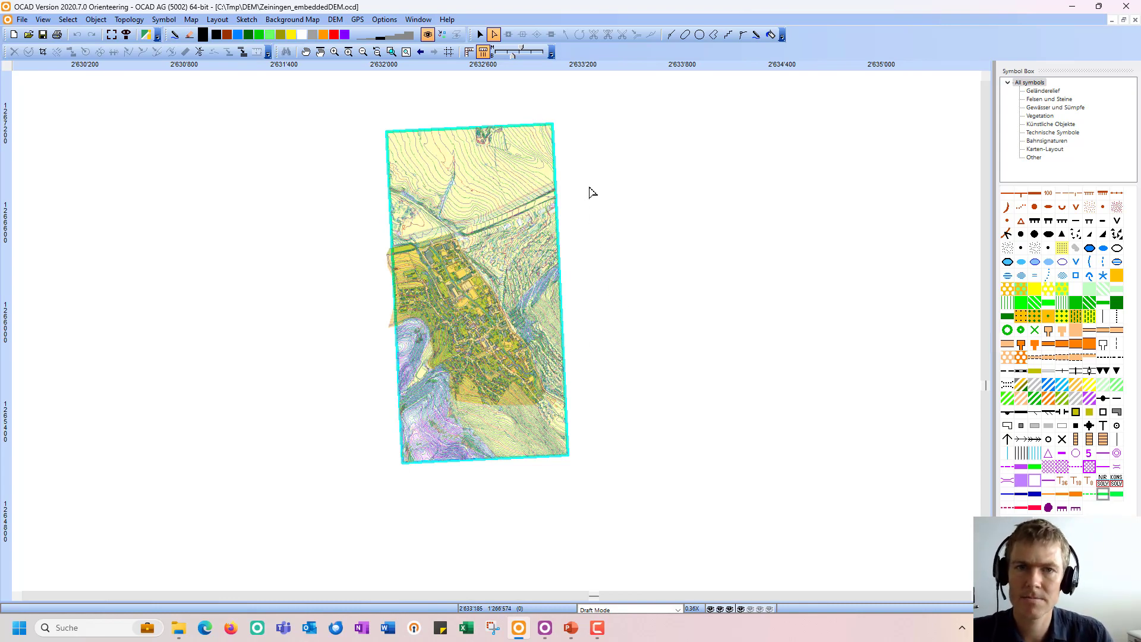
- Check the loaded DEM's details in DEM Info, then dismiss the dialog
click(336, 19)
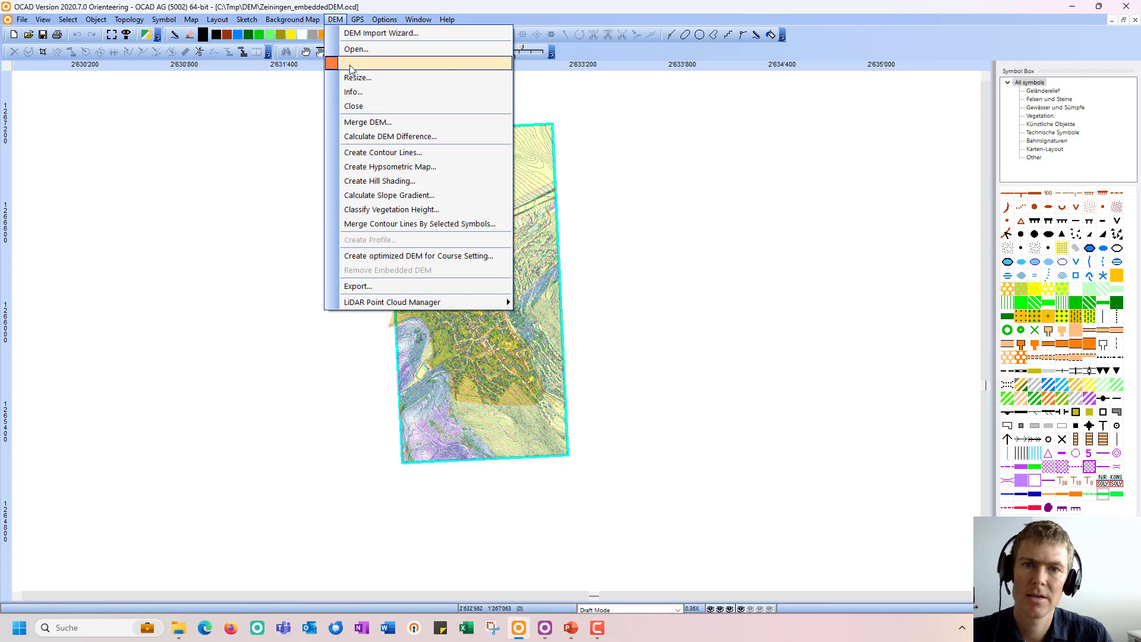
click(369, 93)
drag(512, 233, 525, 220)
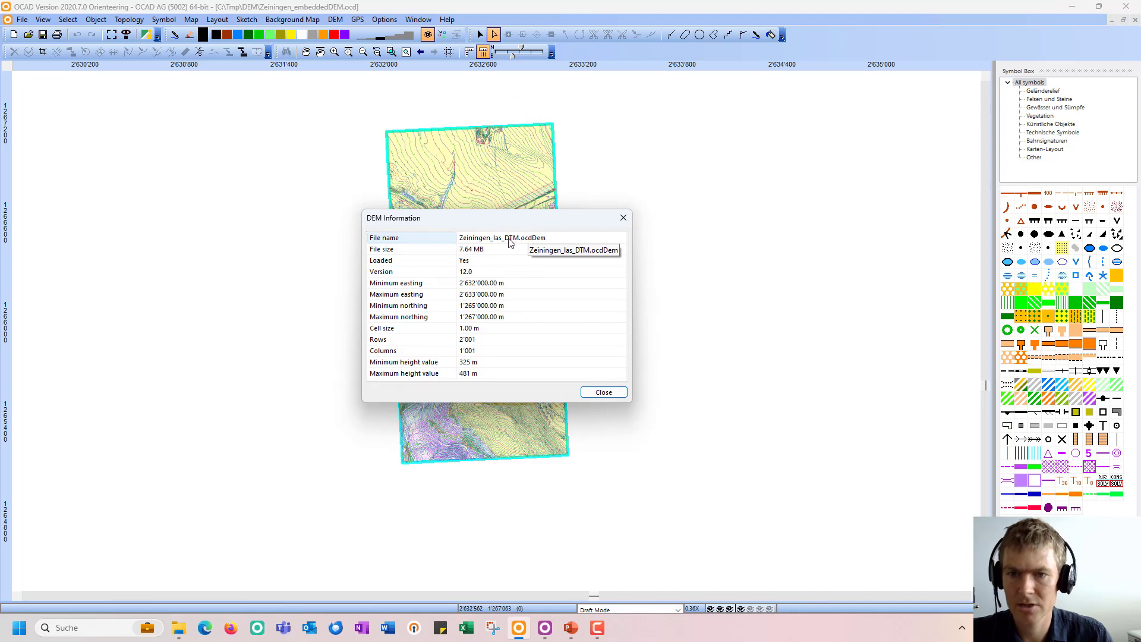
click(613, 394)
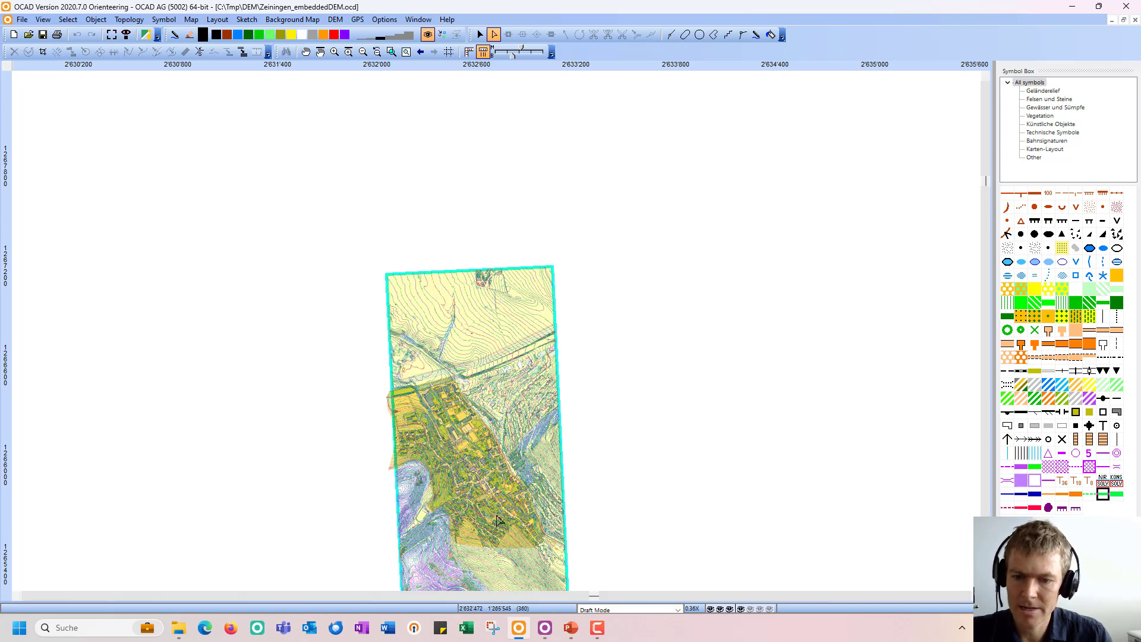
scroll(484, 369, down, 3)
scroll(485, 369, up, 2)
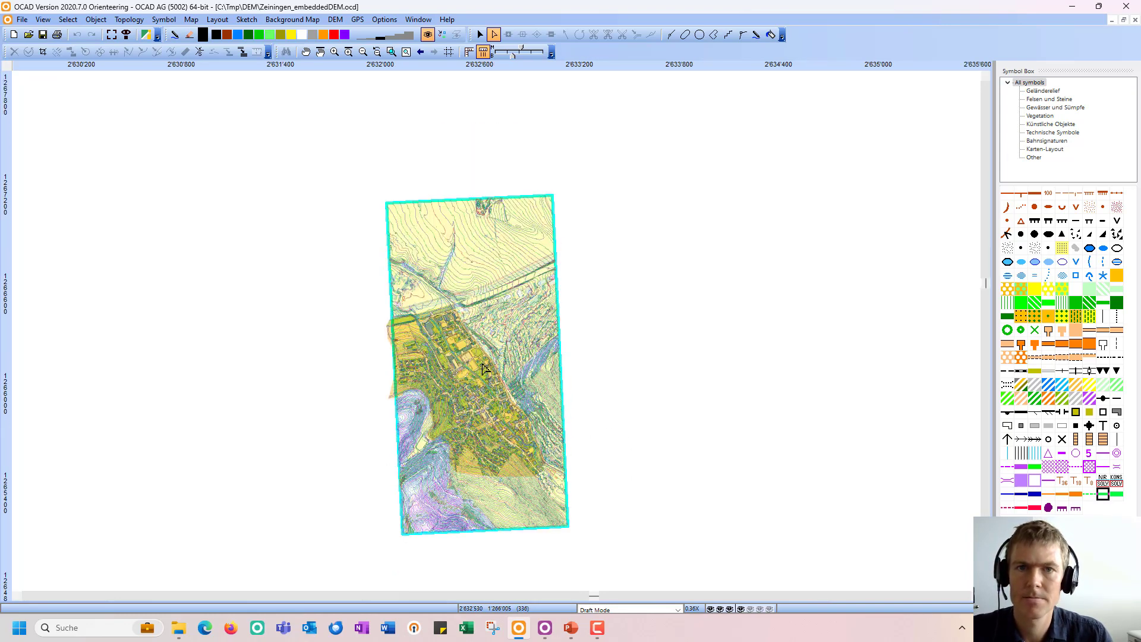
- Close the loaded DEM via DEM > Close
click(336, 20)
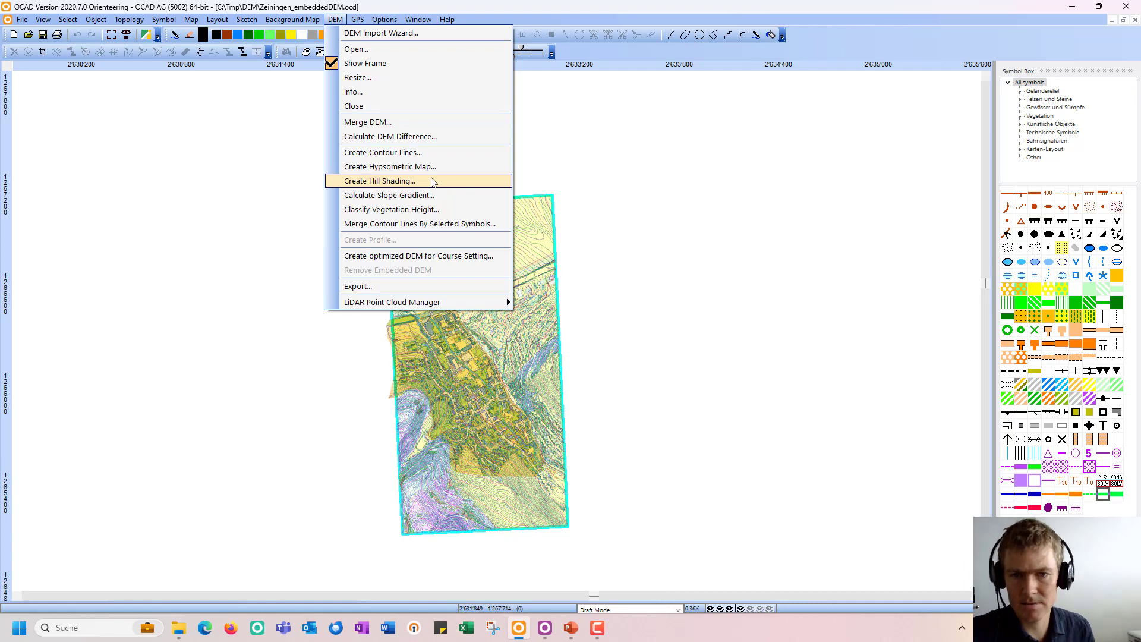
click(365, 108)
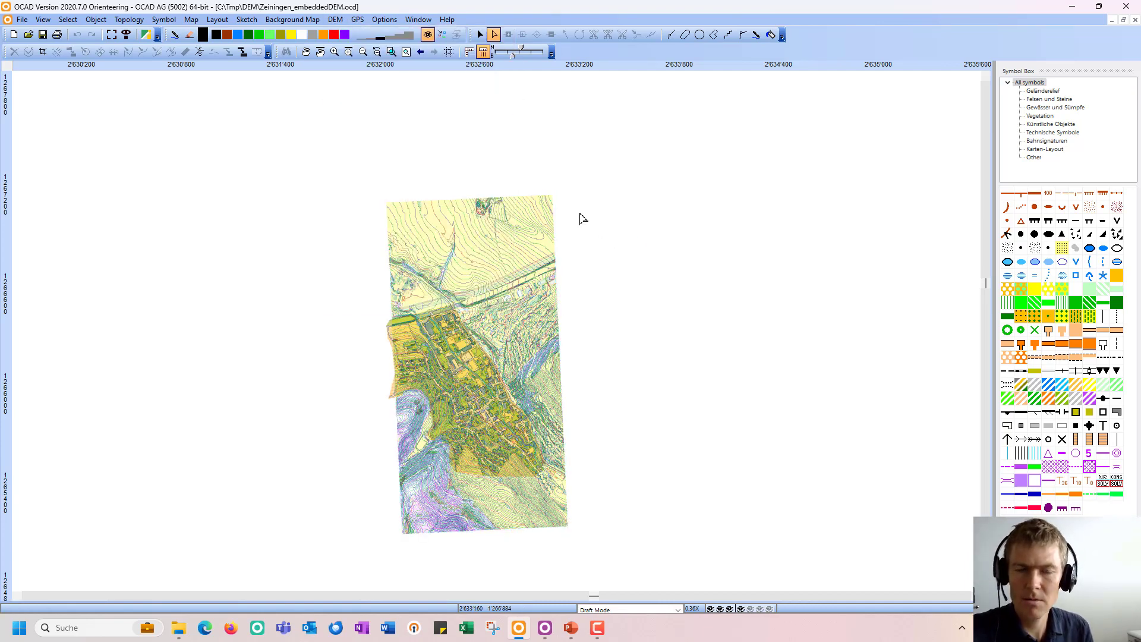
scroll(582, 219, down, 3)
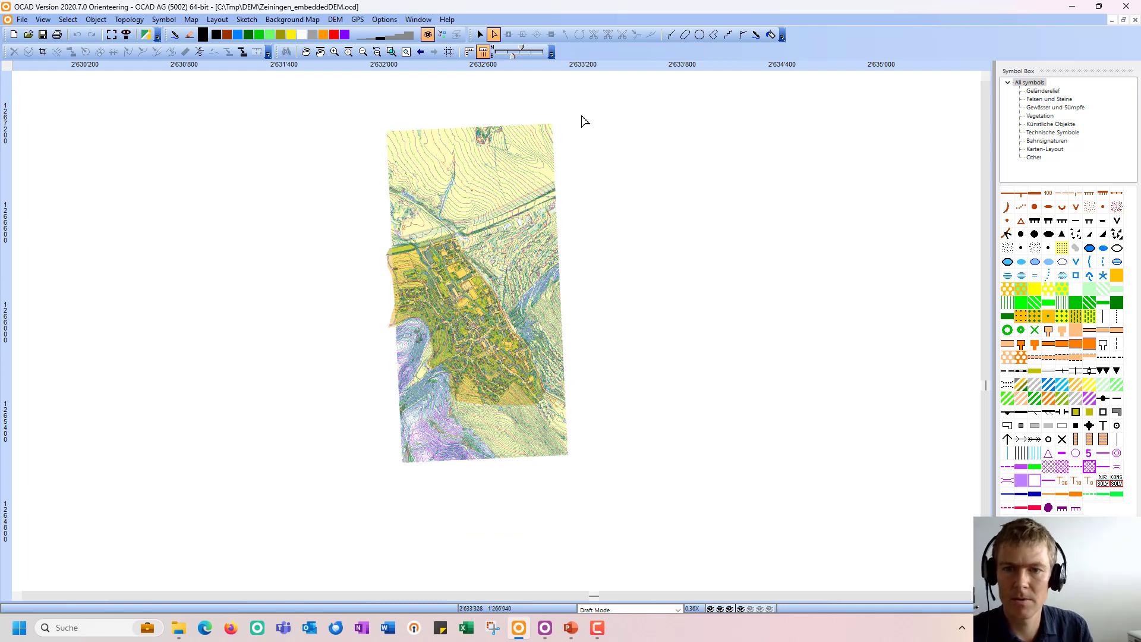